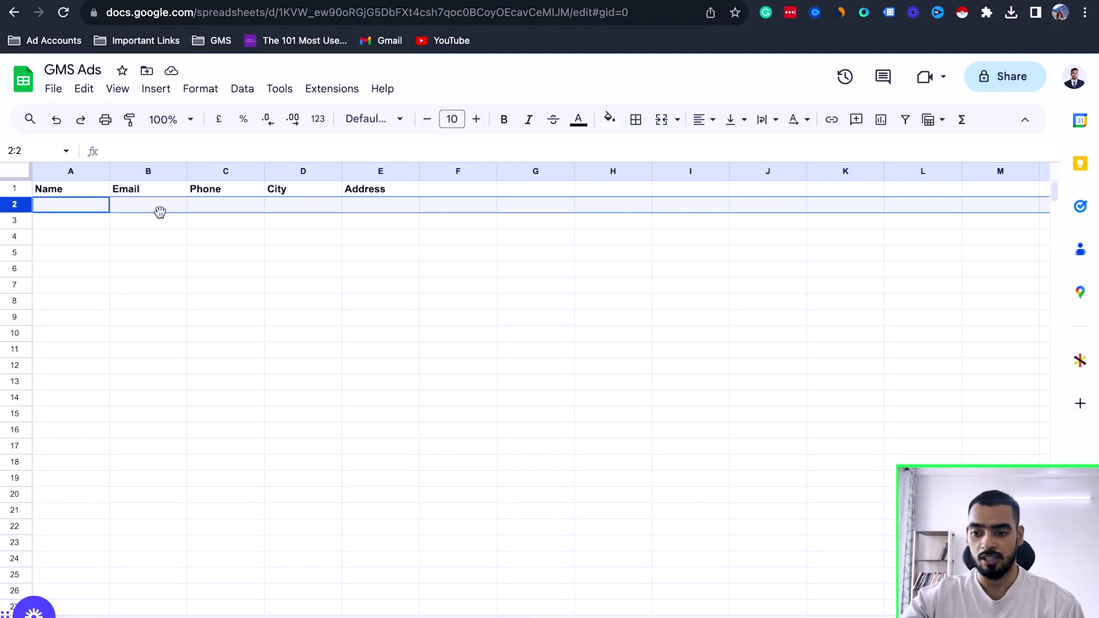
pyautogui.click(70, 206)
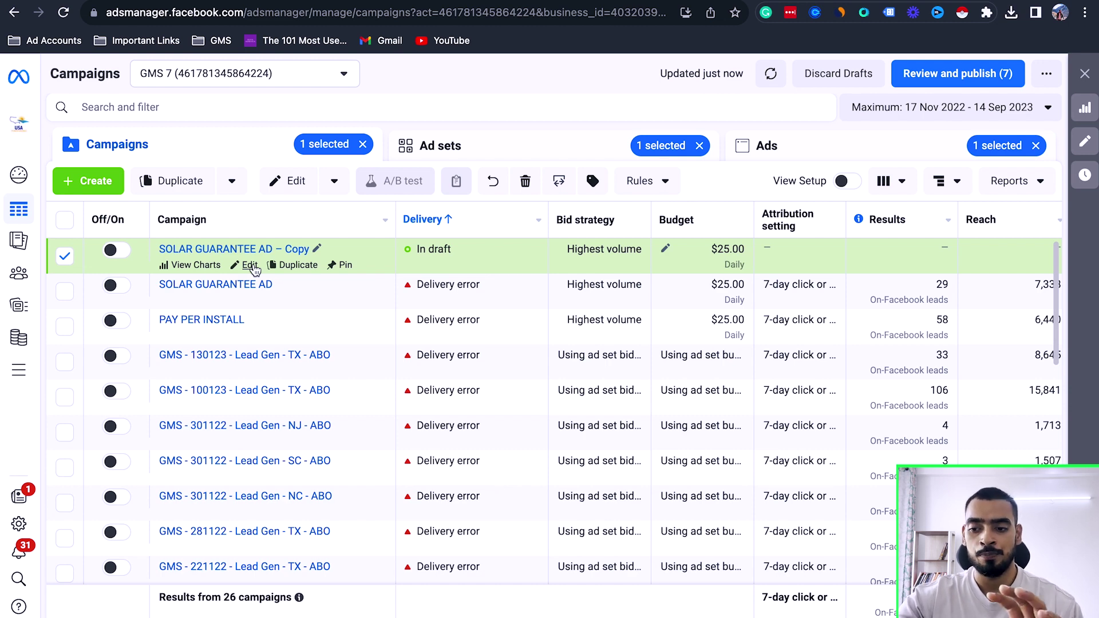
# Step: Open the SOLAR GUARANTEE AD – Copy campaign for editing and review the settings of its SOLAR KEYWORDS – Copy ad set and DC ad
pyautogui.click(253, 267)
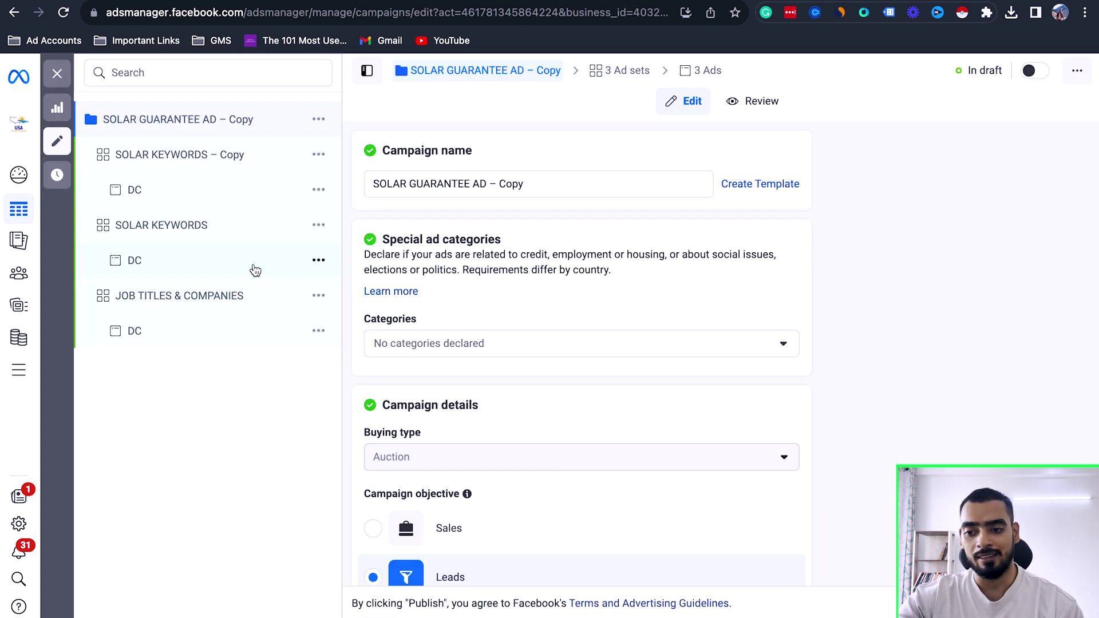
pyautogui.click(195, 156)
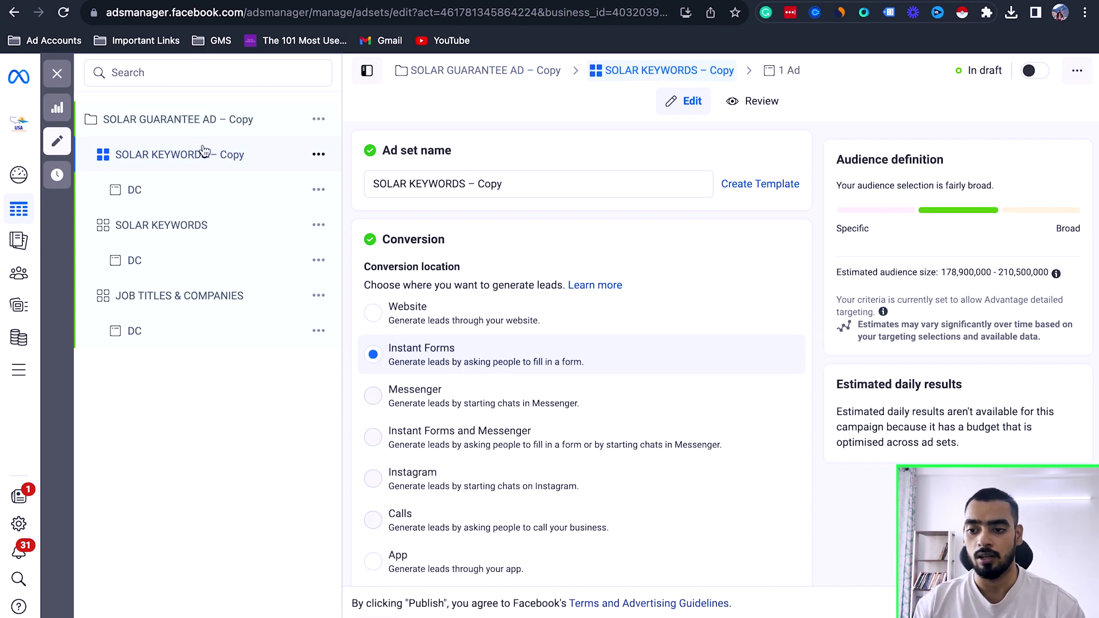
pyautogui.scroll(-20, 423, 286)
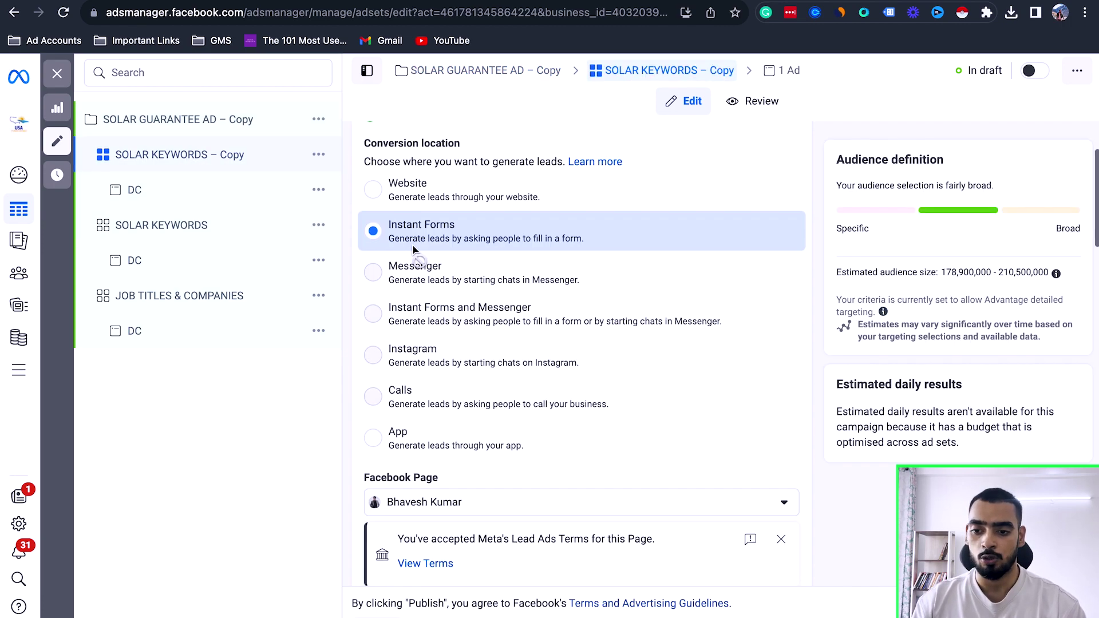
pyautogui.scroll(15, 434, 328)
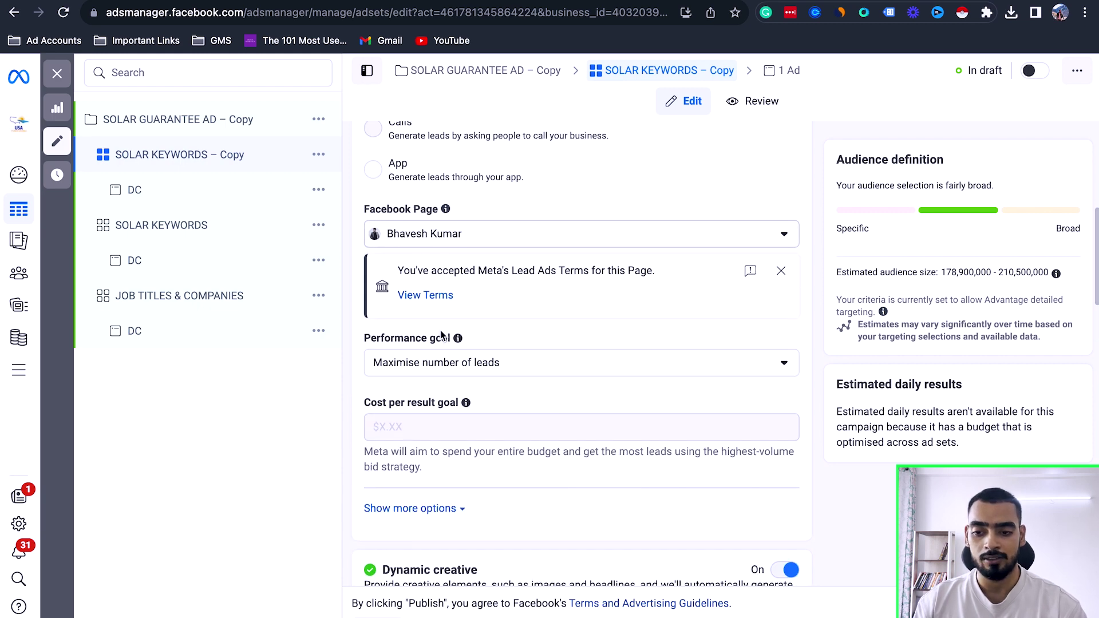
pyautogui.scroll(-15, 442, 333)
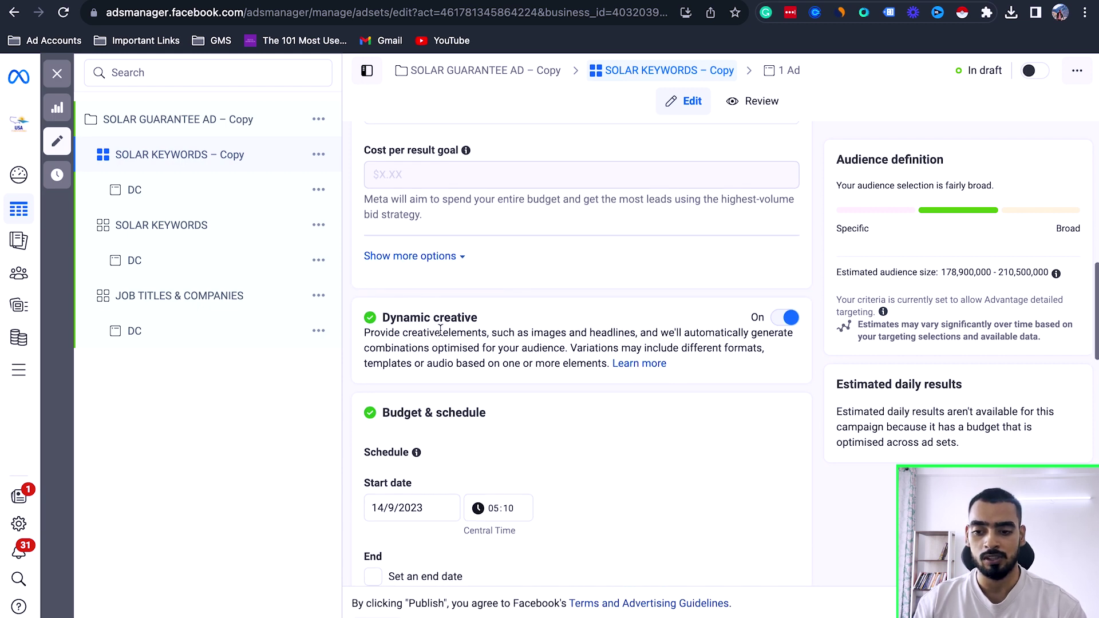
pyautogui.click(156, 197)
pyautogui.scroll(-9, 467, 321)
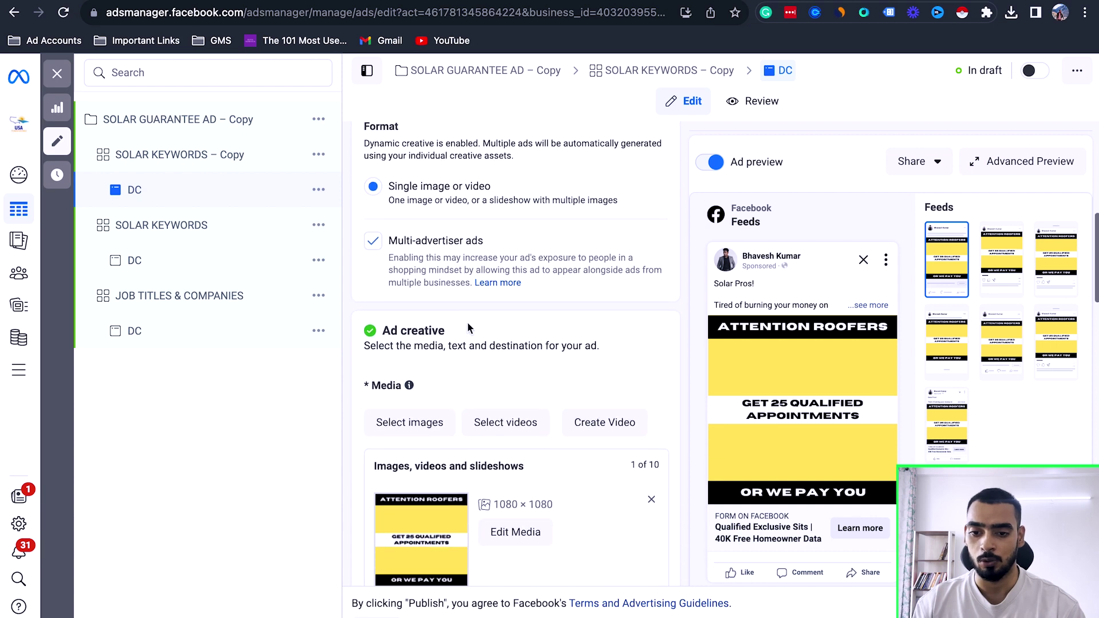
pyautogui.scroll(-9, 467, 324)
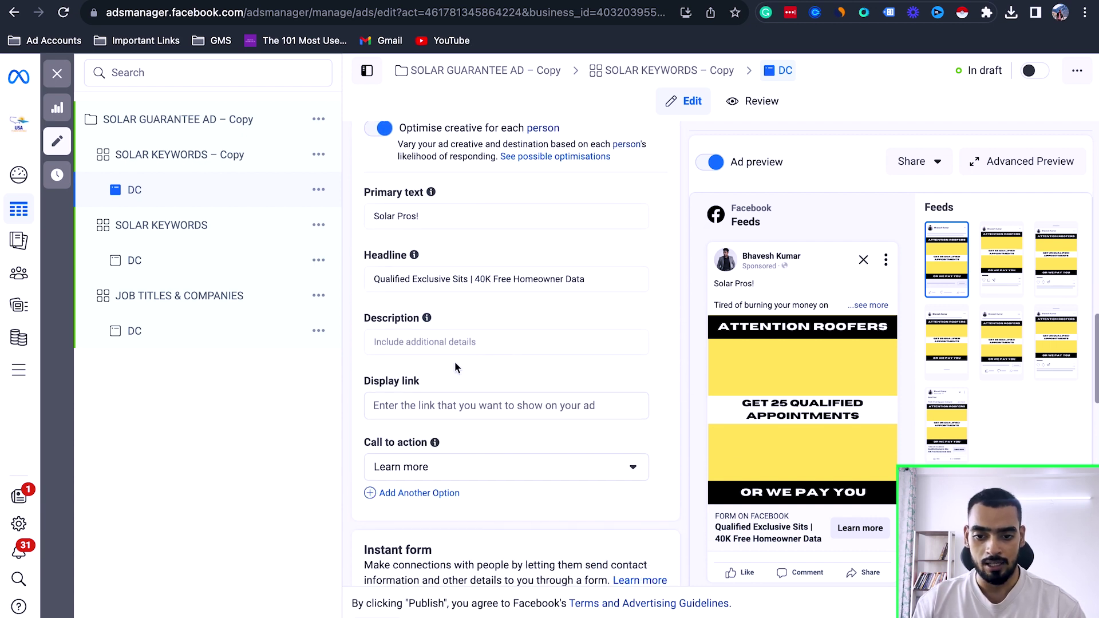
# Step: Set the Facebook Page of the SOLAR KEYWORDS – Copy ad set to Growth Magnet Studio
pyautogui.click(191, 158)
pyautogui.scroll(-5, 424, 294)
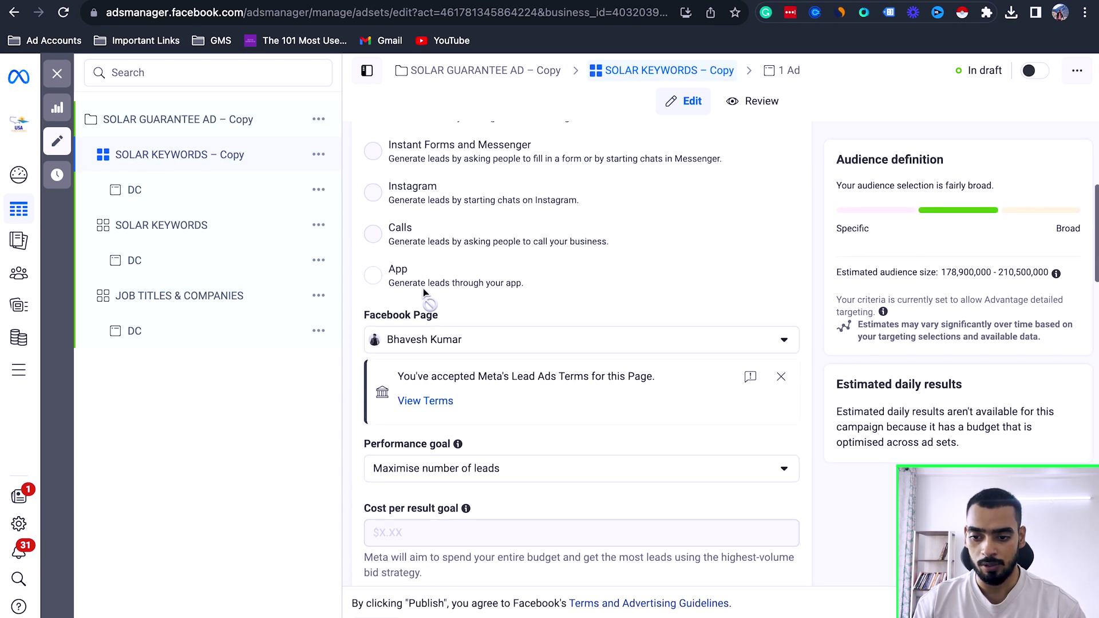
pyautogui.scroll(-2, 424, 293)
pyautogui.click(435, 237)
pyautogui.scroll(-1, 474, 373)
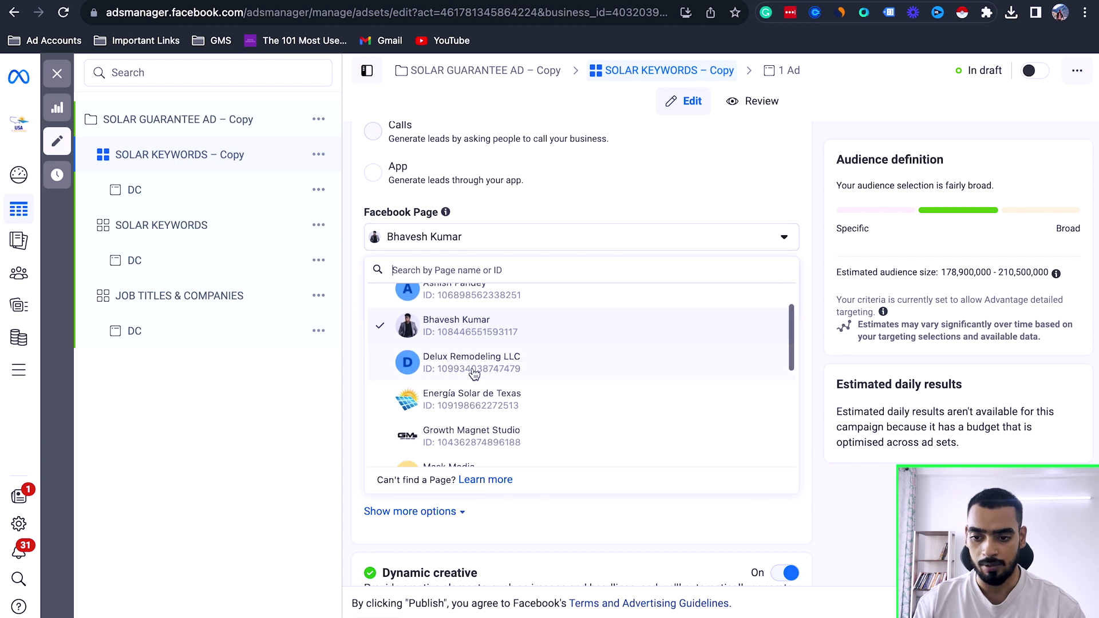
pyautogui.scroll(-1, 464, 356)
pyautogui.scroll(-3, 451, 309)
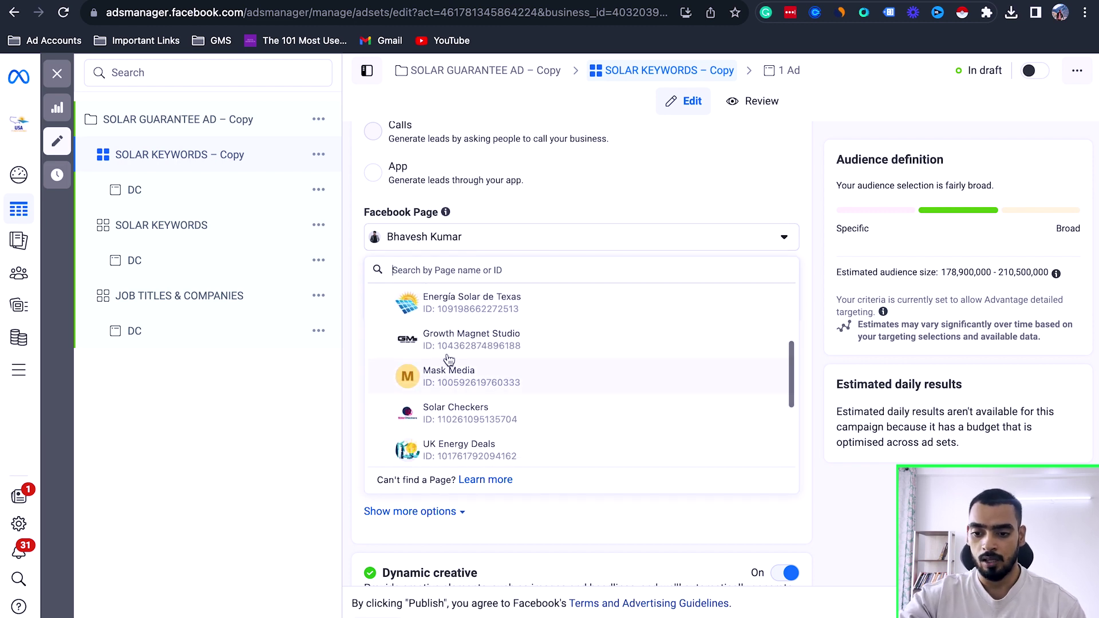
pyautogui.click(446, 355)
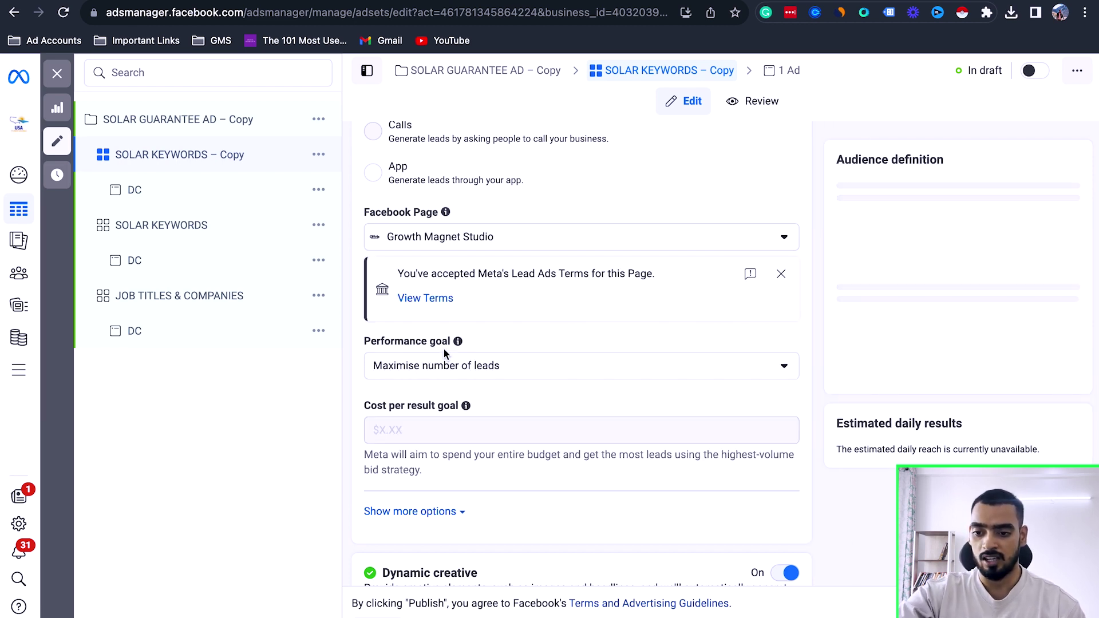
# Step: Duplicate the GUARANTEED CLOSES instant form in the DC ad under SOLAR KEYWORDS – Copy and name the copy GUARANTEED CLOSES
pyautogui.click(177, 199)
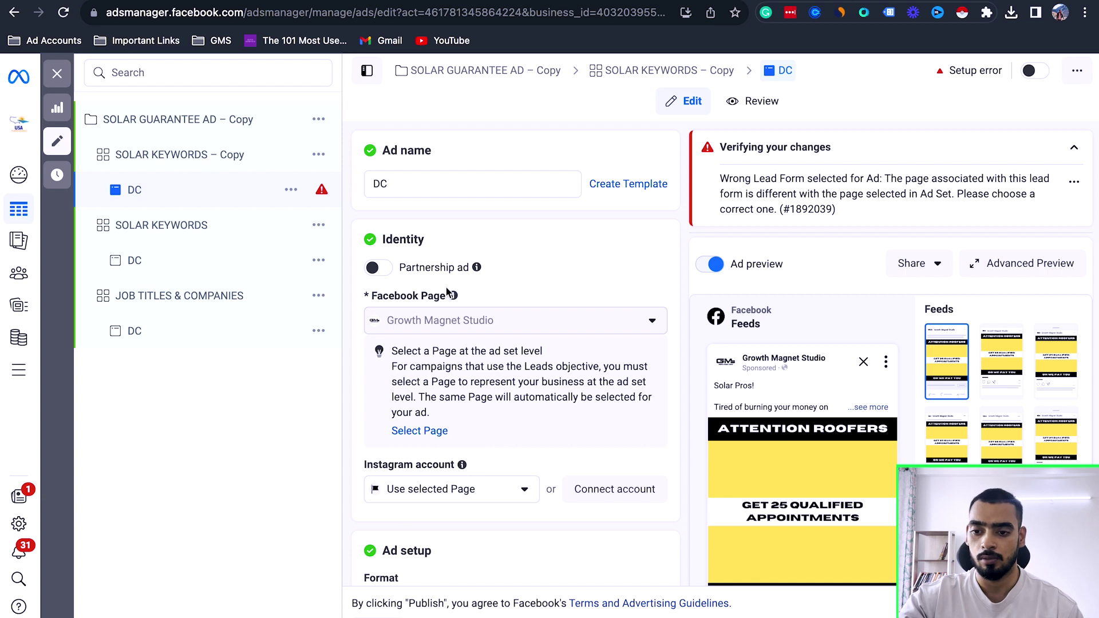
pyautogui.scroll(-12, 449, 292)
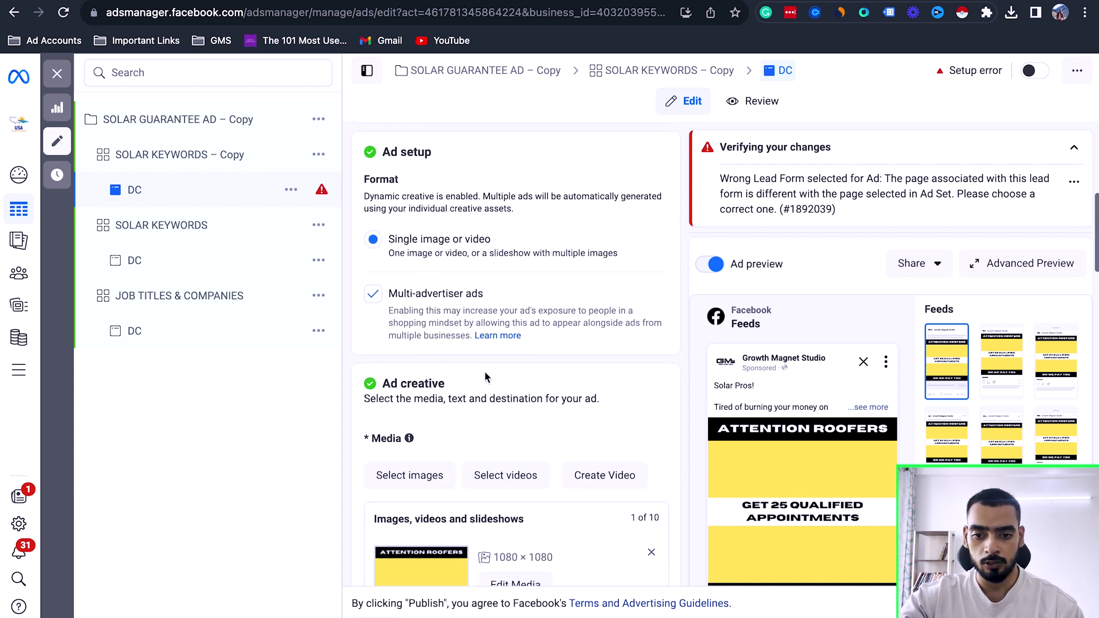
pyautogui.scroll(-6, 503, 393)
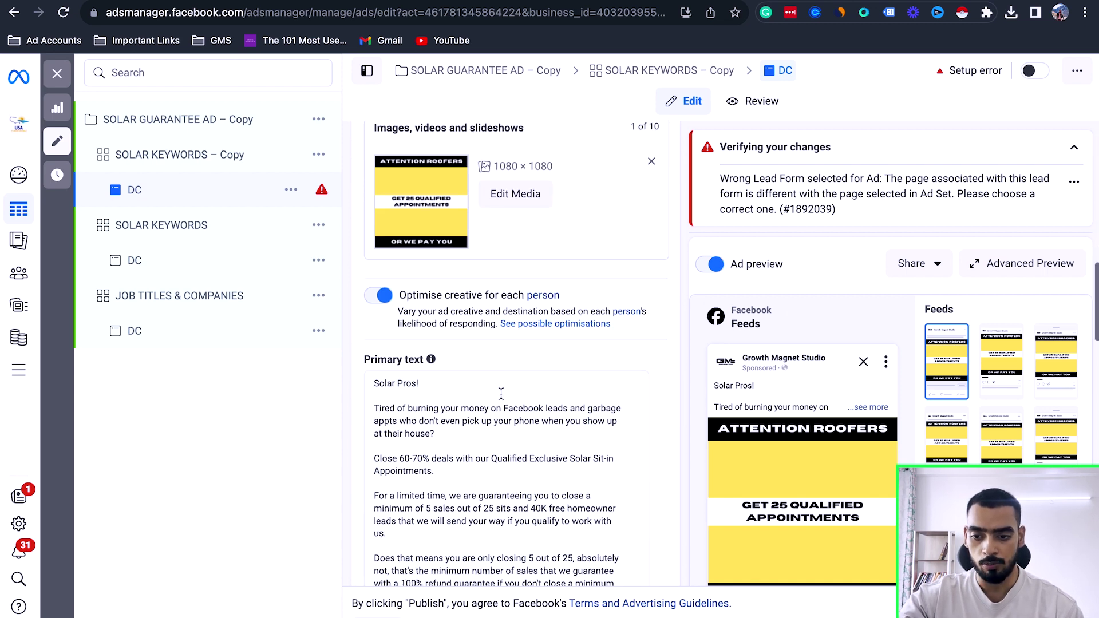
pyautogui.scroll(-10, 467, 412)
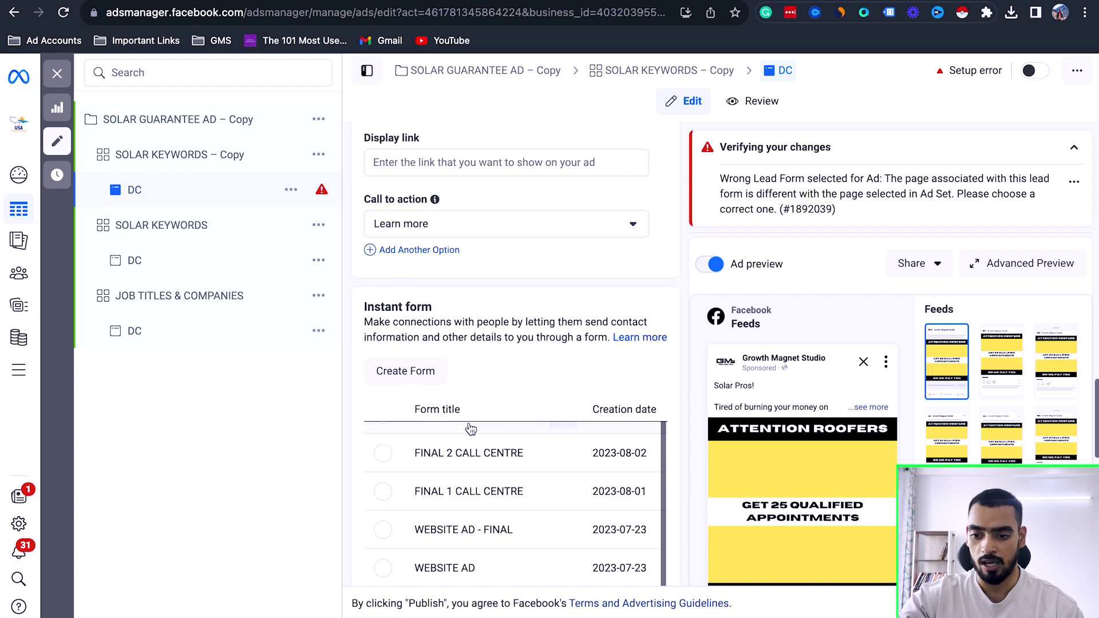
pyautogui.scroll(-2, 469, 469)
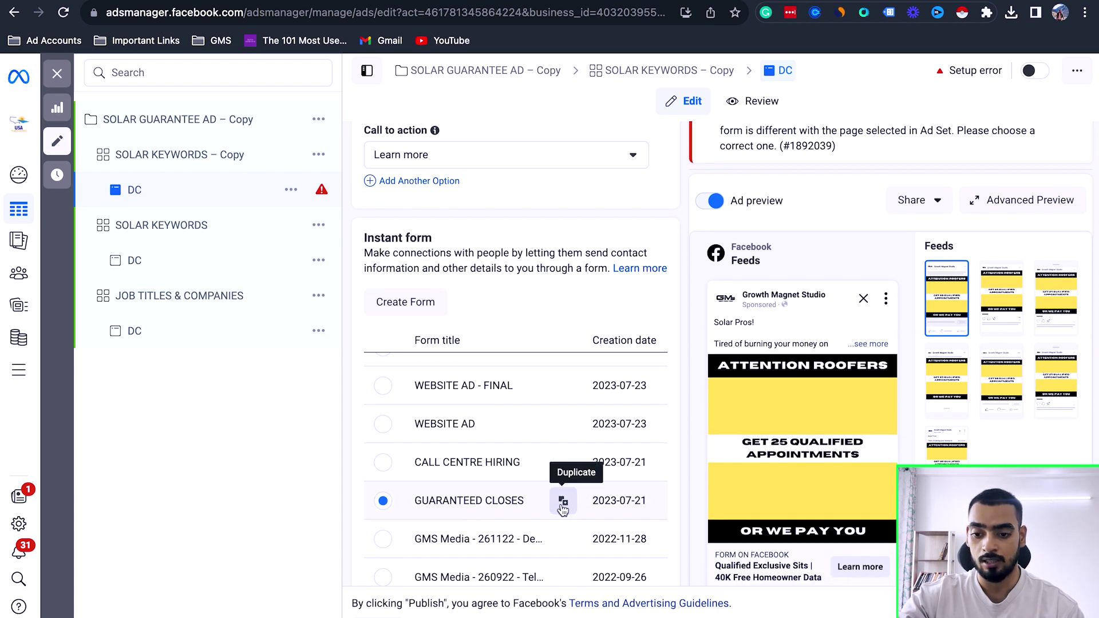
pyautogui.click(563, 503)
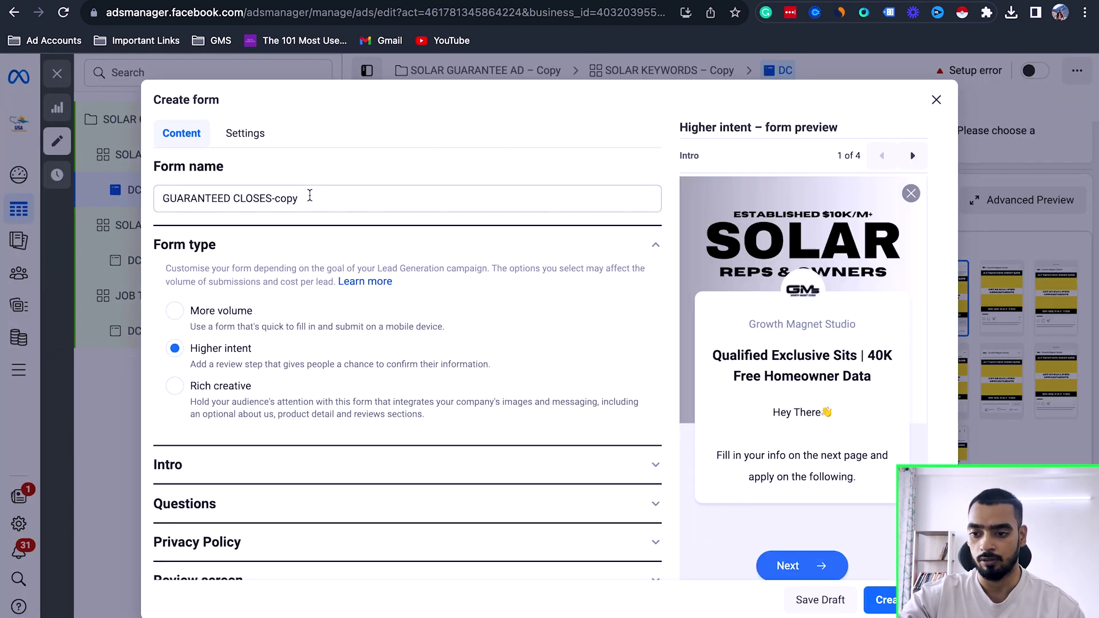
pyautogui.click(309, 198)
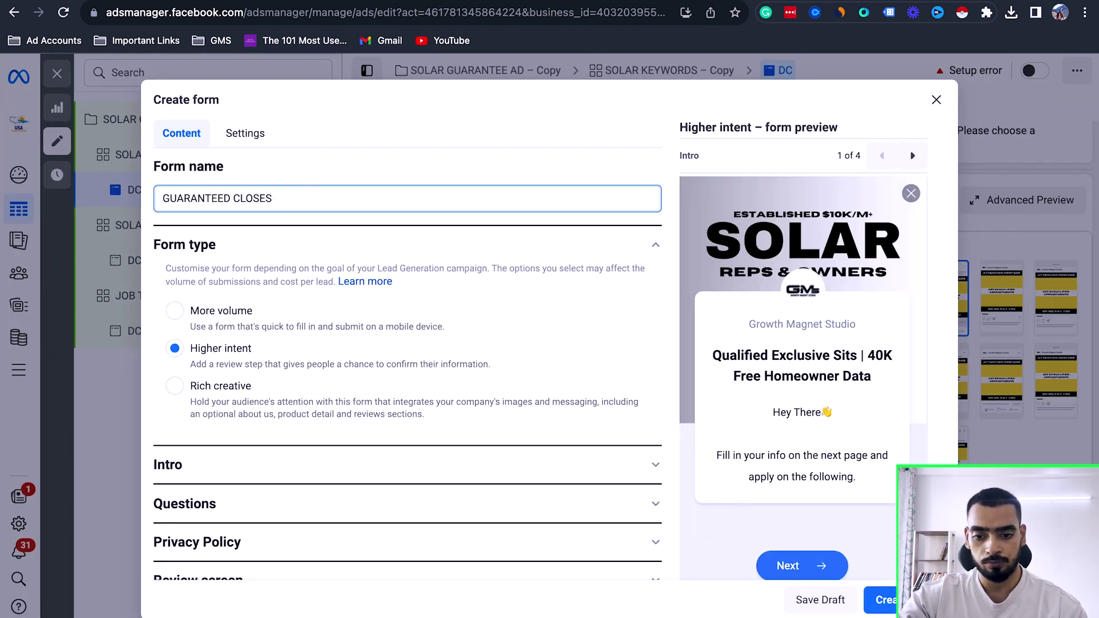
# Step: Review the background image and greeting settings in the form's intro section
pyautogui.scroll(-1, 335, 301)
pyautogui.click(258, 428)
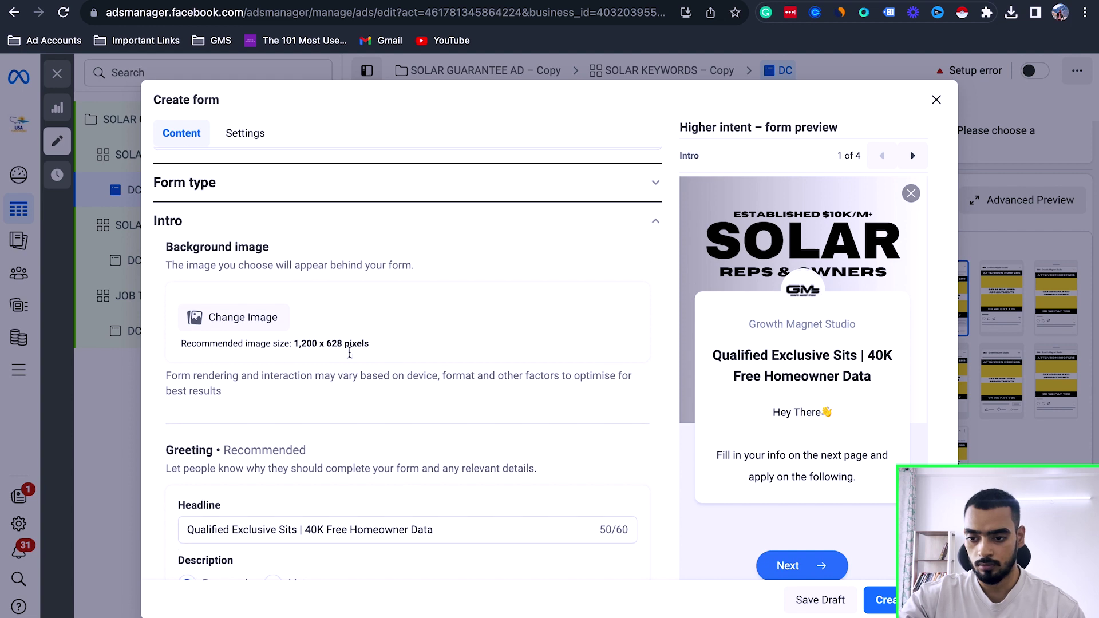
pyautogui.scroll(2, 271, 286)
pyautogui.scroll(-6, 272, 261)
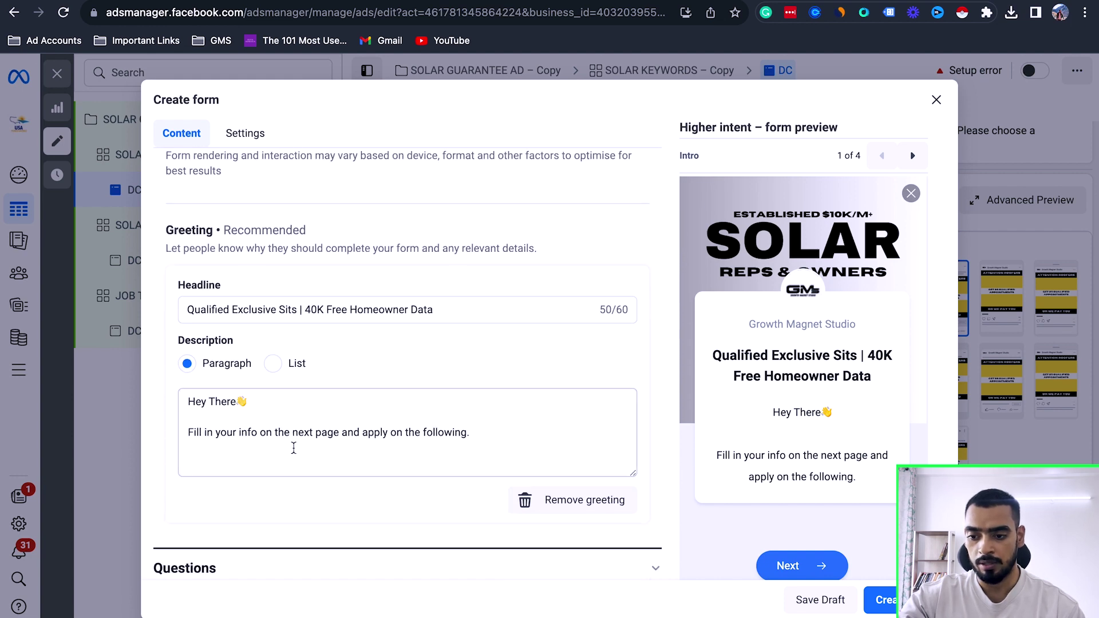
# Step: Add the City and Street address contact fields to the form's prefill questions
pyautogui.click(216, 468)
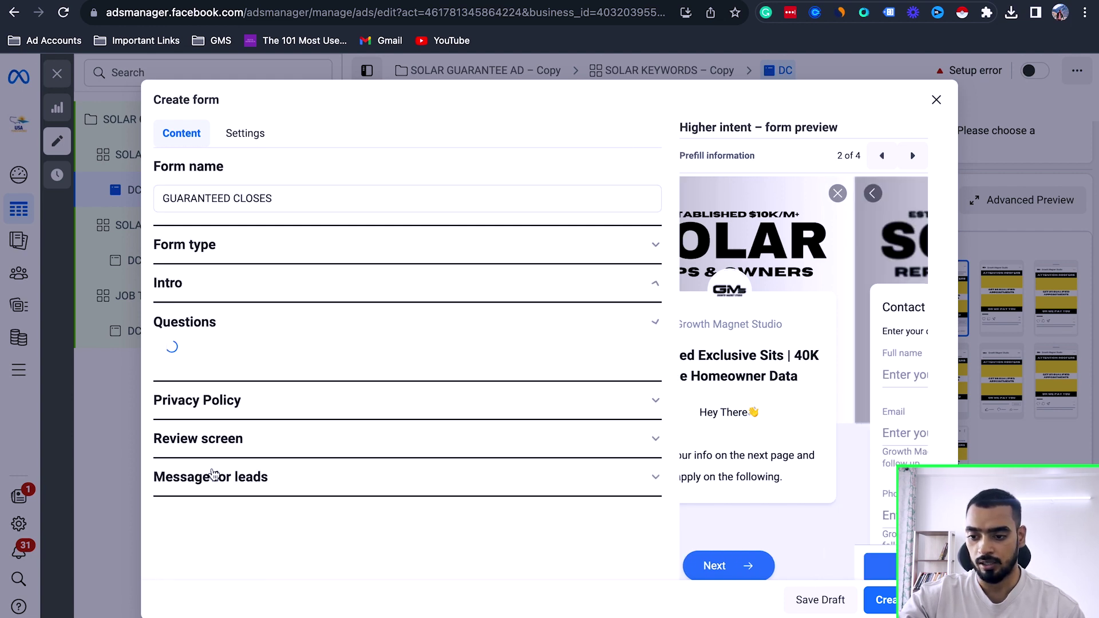
pyautogui.scroll(-5, 295, 398)
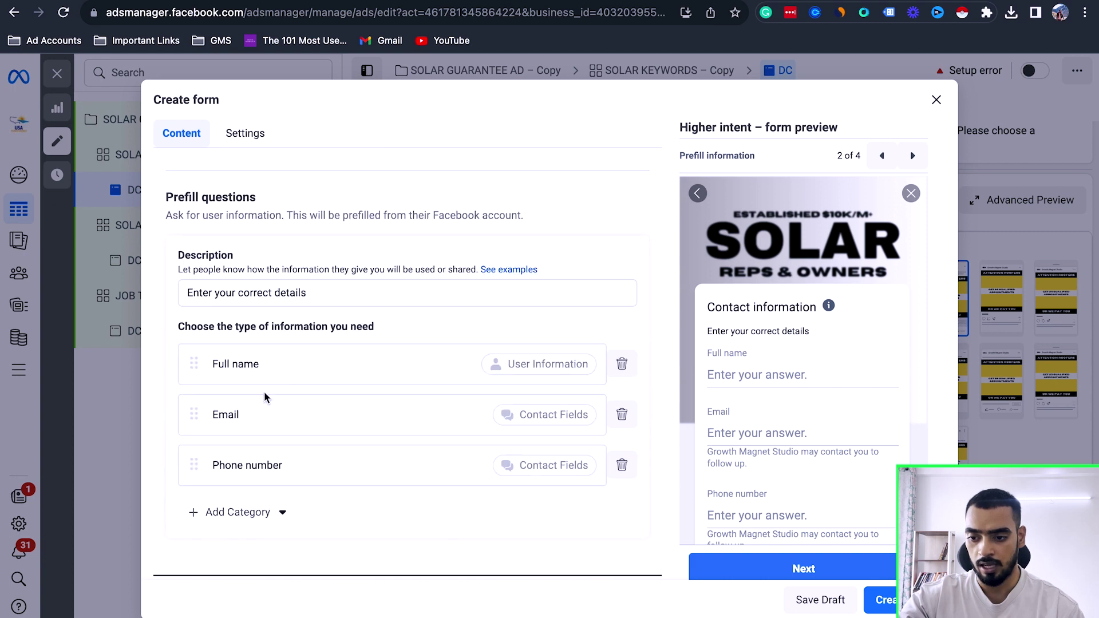
pyautogui.scroll(-2, 265, 397)
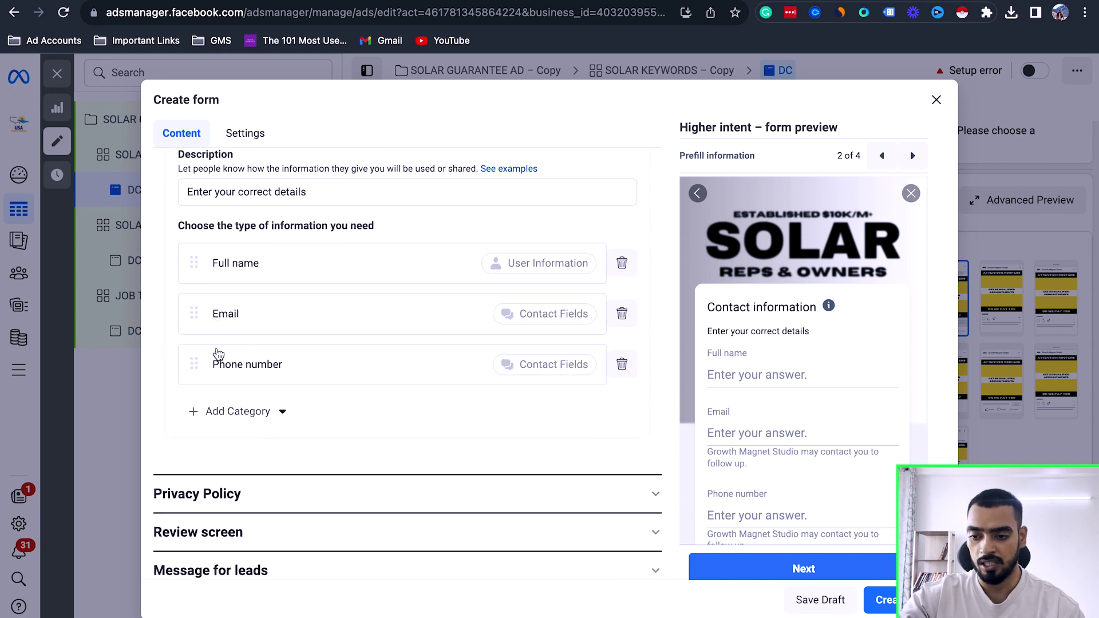
pyautogui.click(221, 412)
pyautogui.moveTo(297, 449)
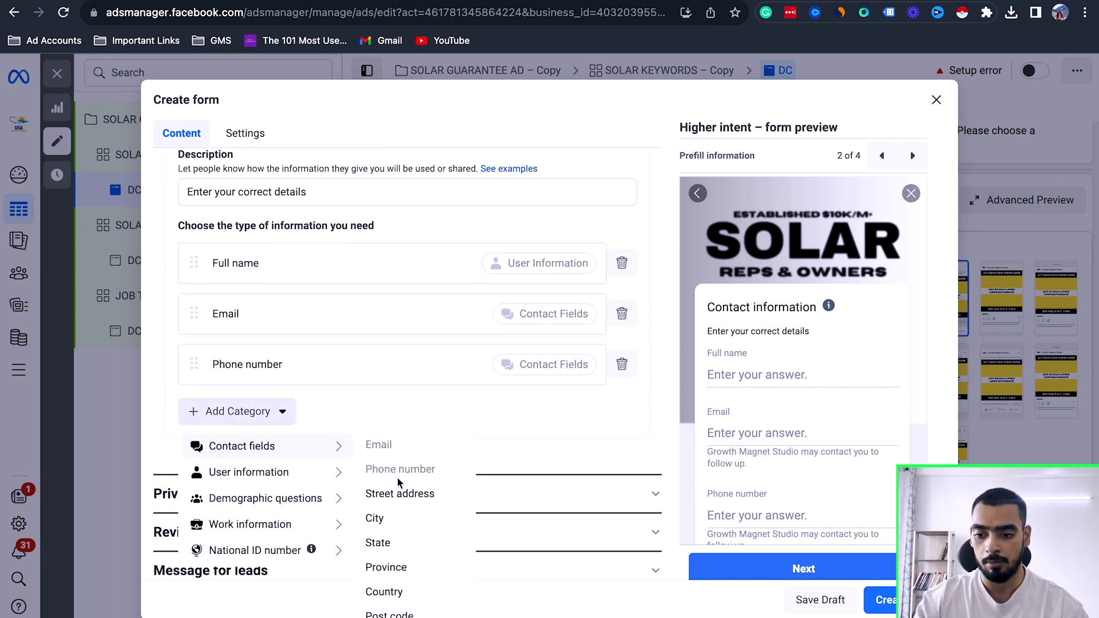
pyautogui.click(403, 525)
pyautogui.click(245, 463)
pyautogui.moveTo(330, 522)
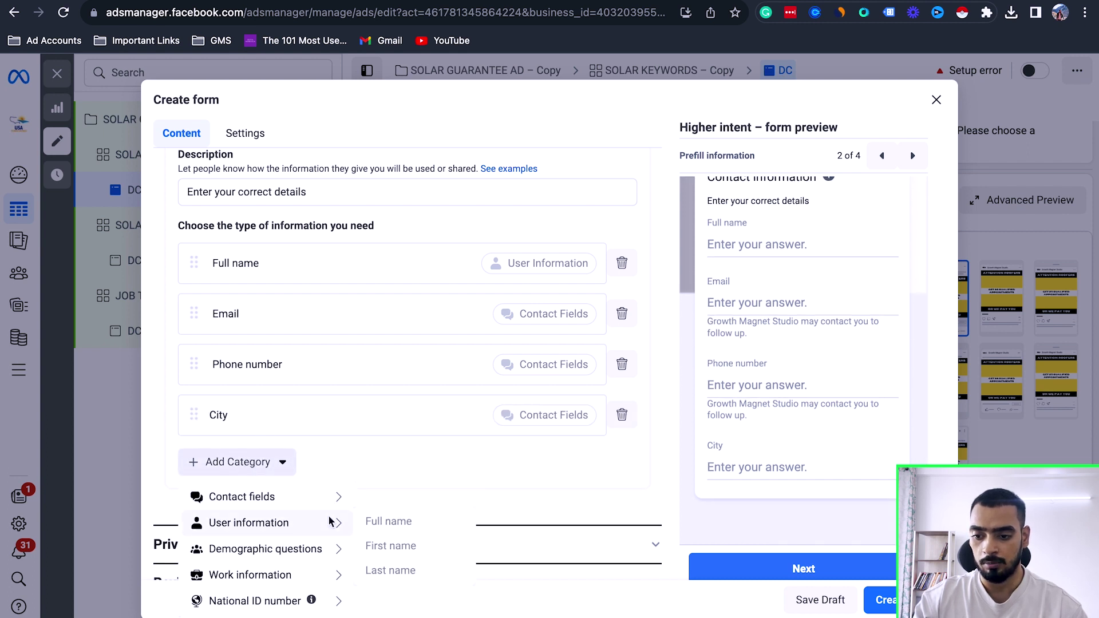
pyautogui.moveTo(331, 499)
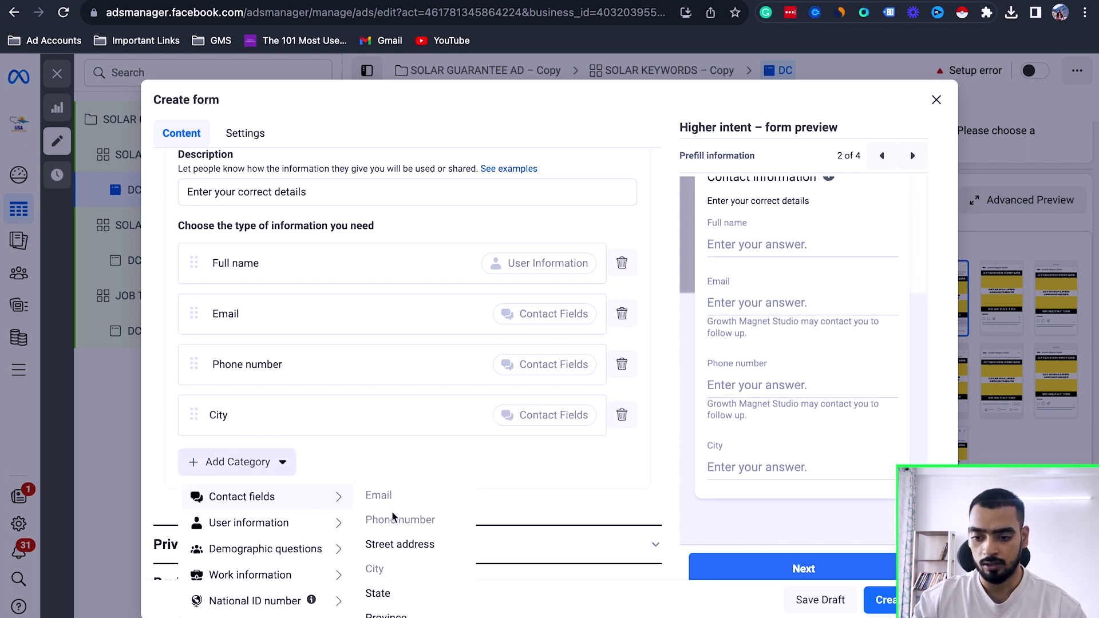
pyautogui.click(409, 544)
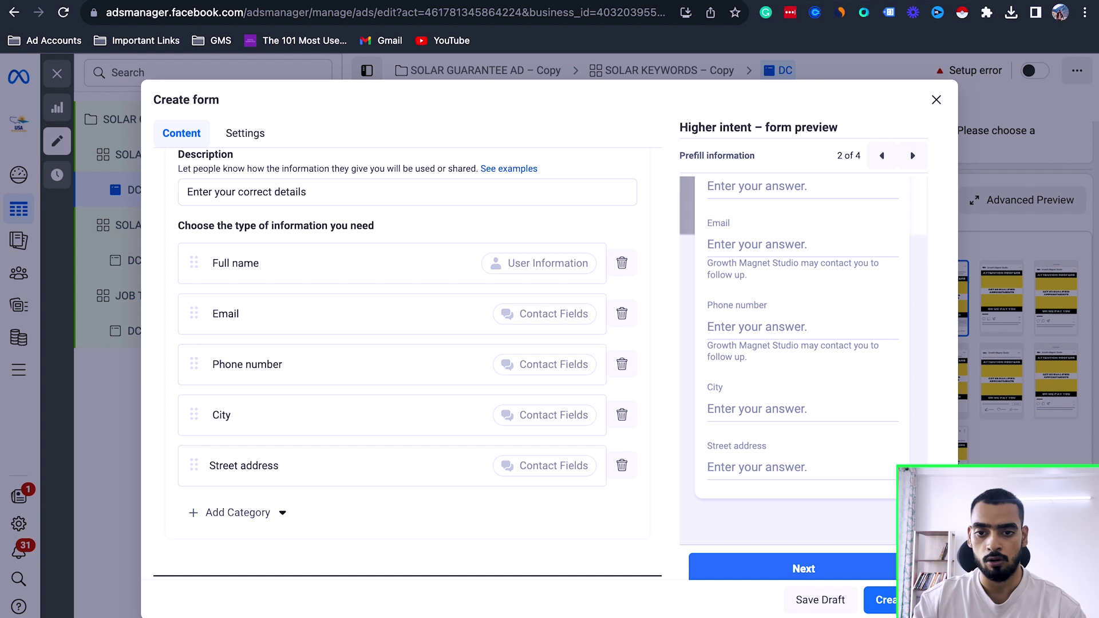
# Step: Compare the column headings of the GMS Ads spreadsheet in Google Sheets with the form's prefill questions in Ads Manager
pyautogui.hotkey('ctrl', 'Tab')
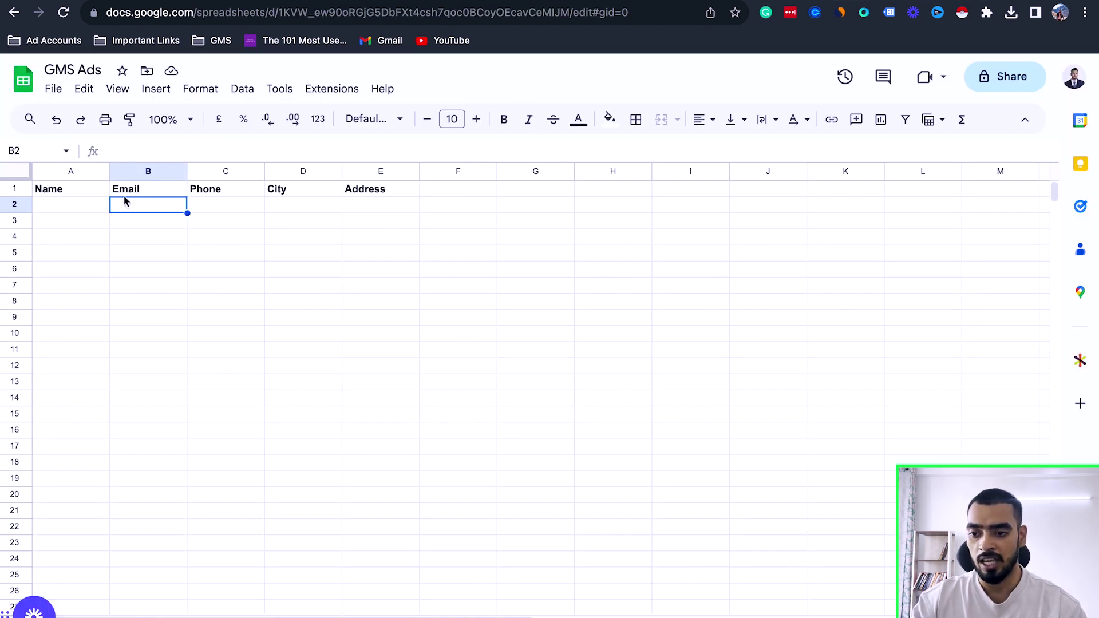
pyautogui.hotkey('ctrl', 'shift', 'Tab')
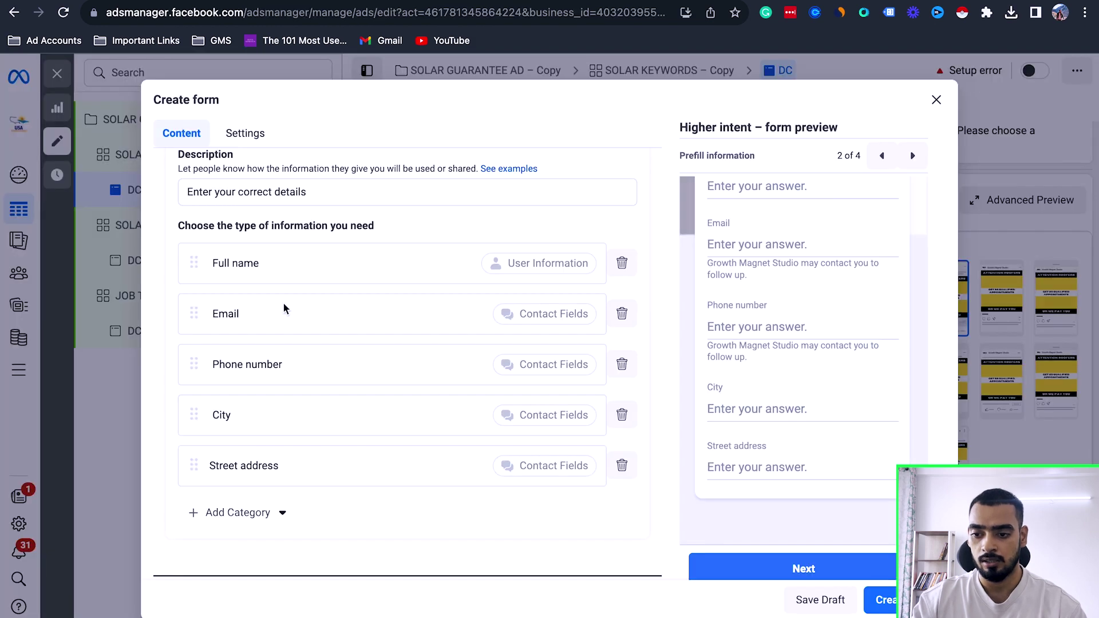
pyautogui.scroll(-1, 285, 310)
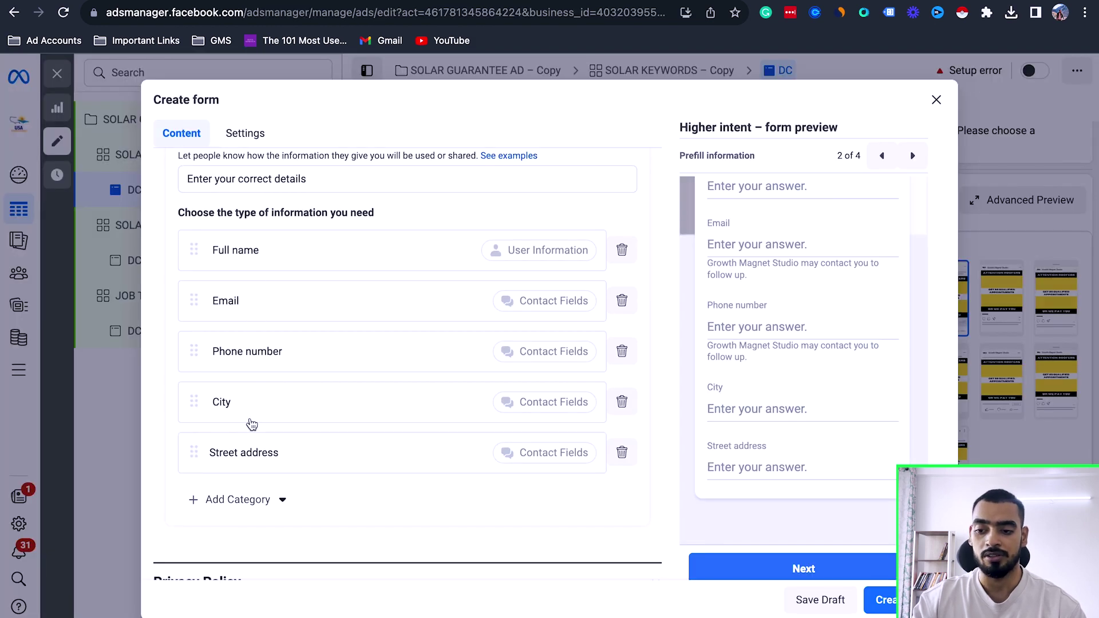
# Step: Review the form's privacy policy, review screen and message for leads, including its call-to-action link and text
pyautogui.scroll(-4, 257, 425)
pyautogui.click(238, 483)
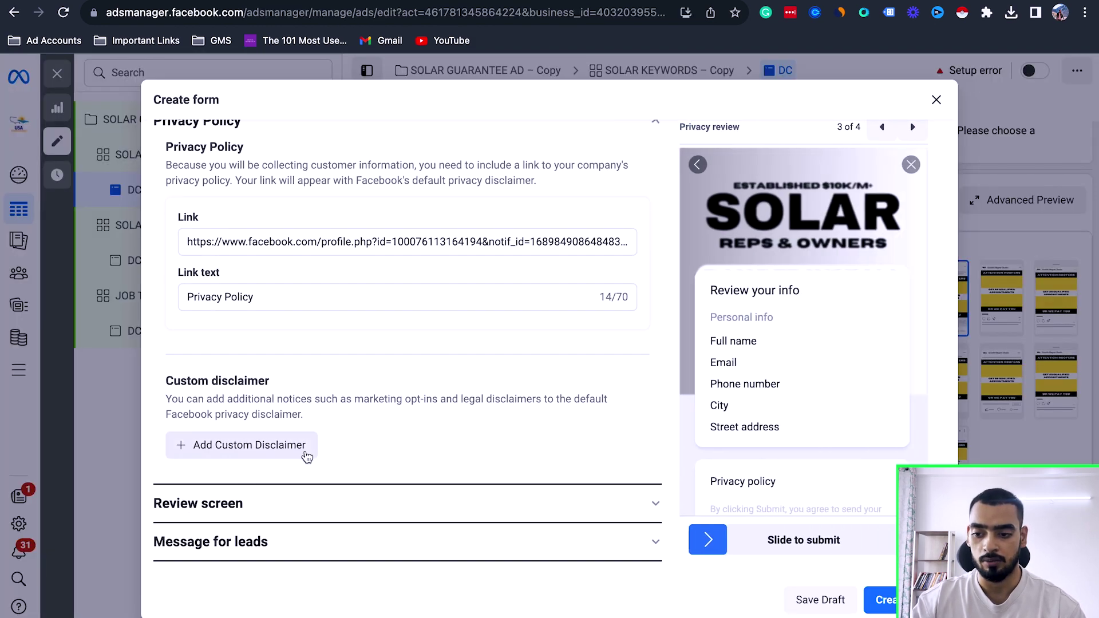
pyautogui.click(267, 519)
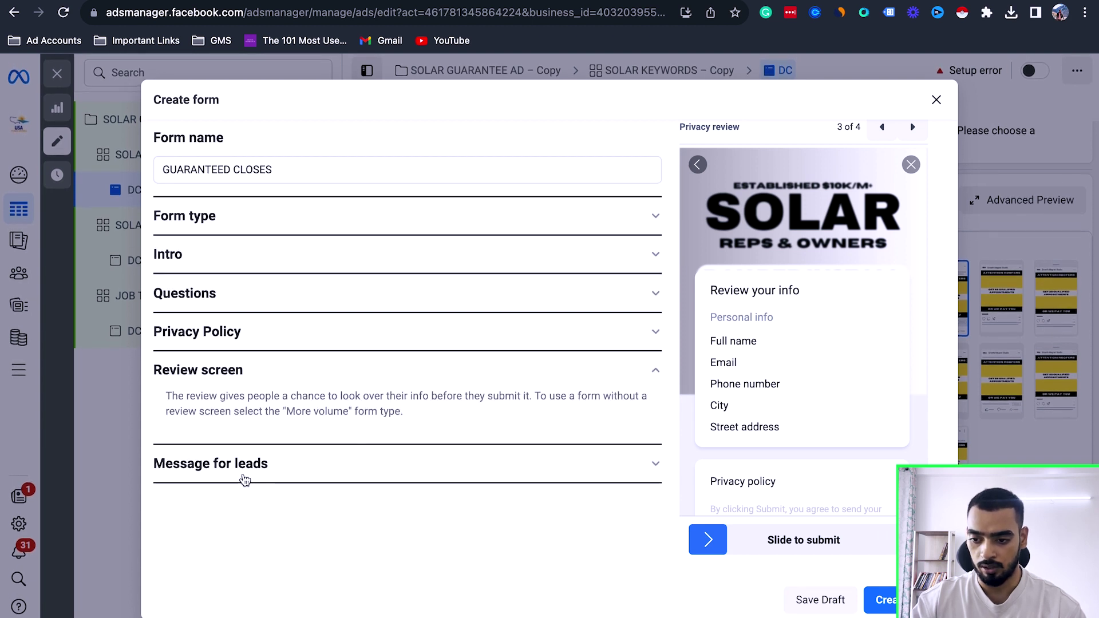
pyautogui.click(245, 480)
pyautogui.scroll(-5, 314, 464)
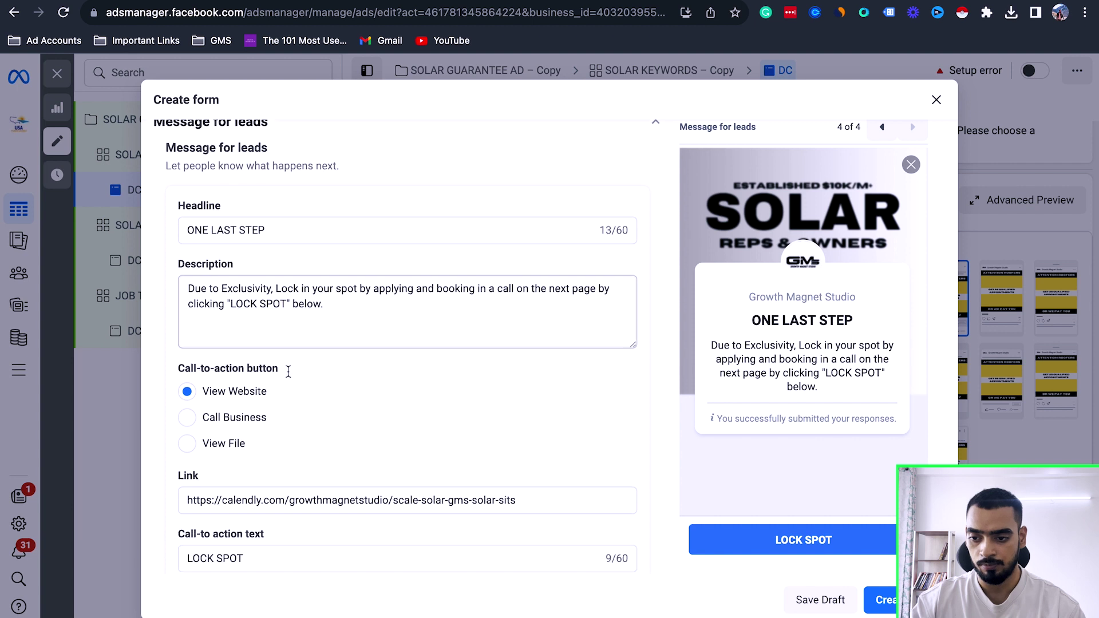
pyautogui.scroll(-1, 289, 371)
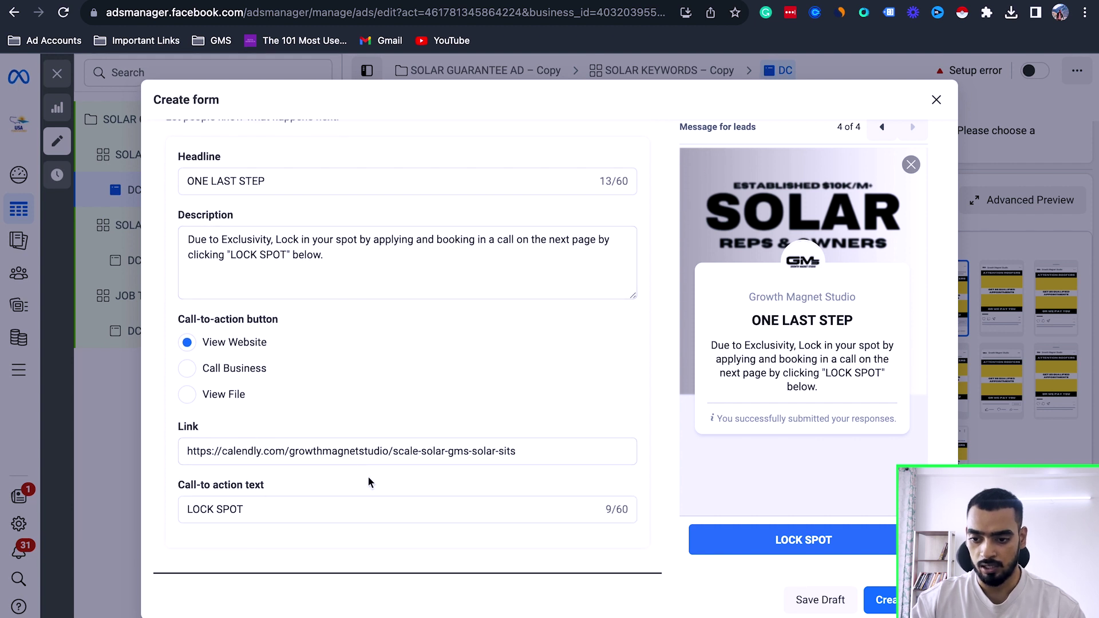
# Step: Re-upload the intro background image and create the instant form for the draft ad
pyautogui.click(887, 600)
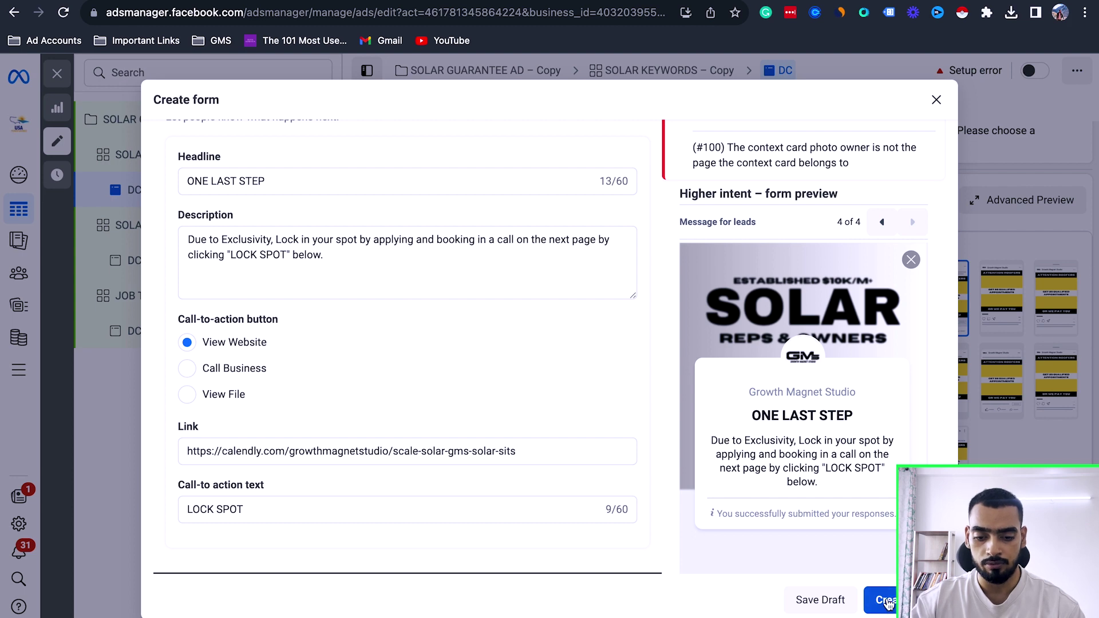
pyautogui.click(887, 600)
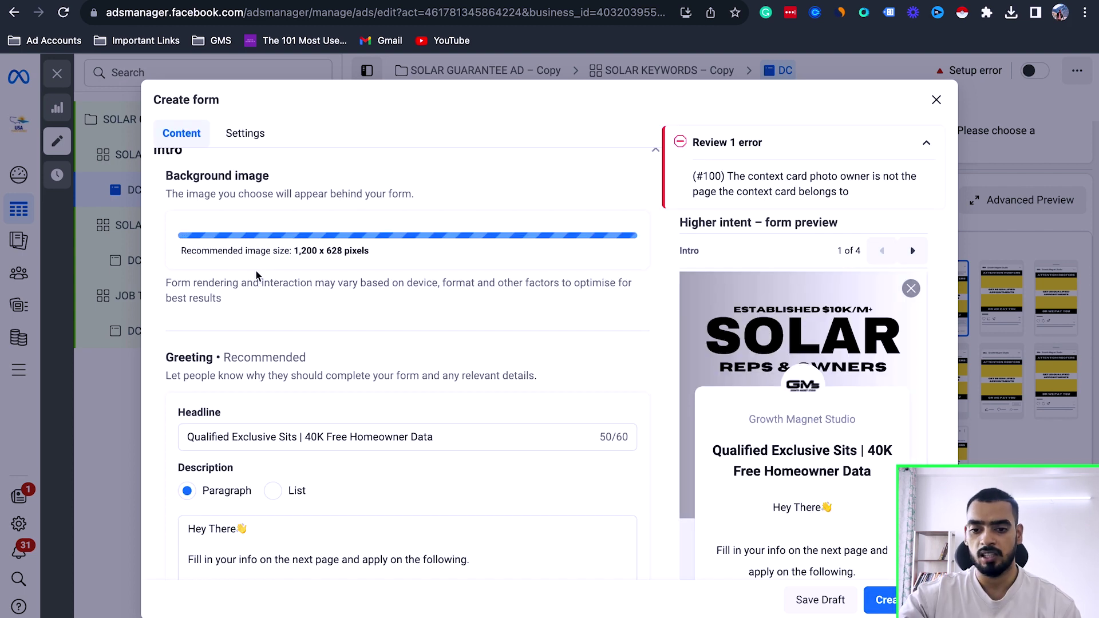
pyautogui.click(888, 600)
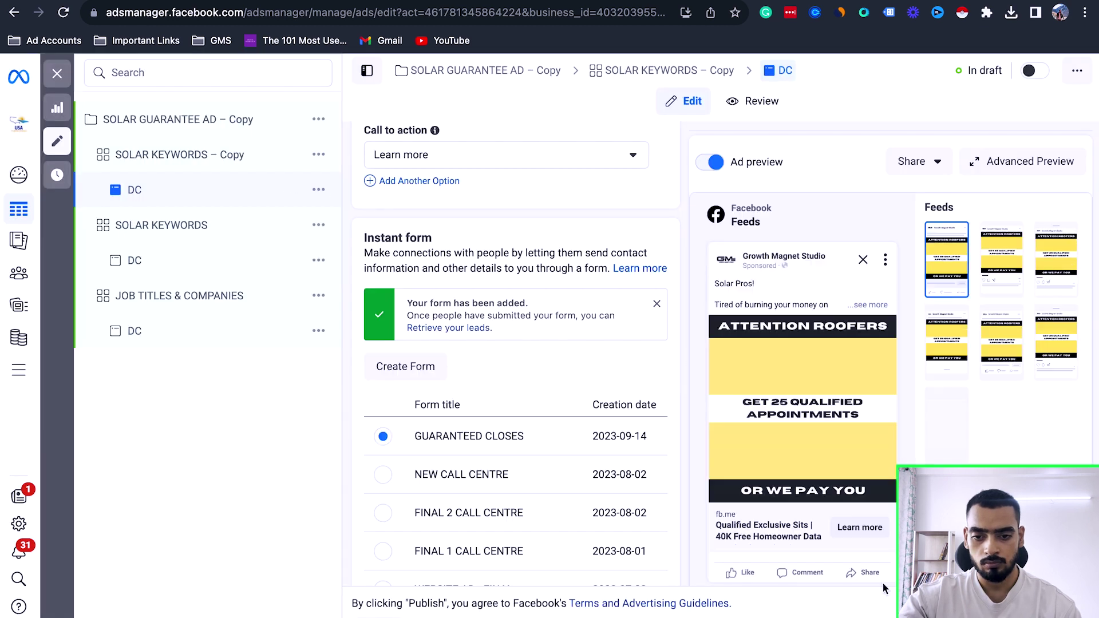
# Step: Review the ad's Instant form list, Tracking section and Facebook form preview
pyautogui.scroll(-1, 471, 372)
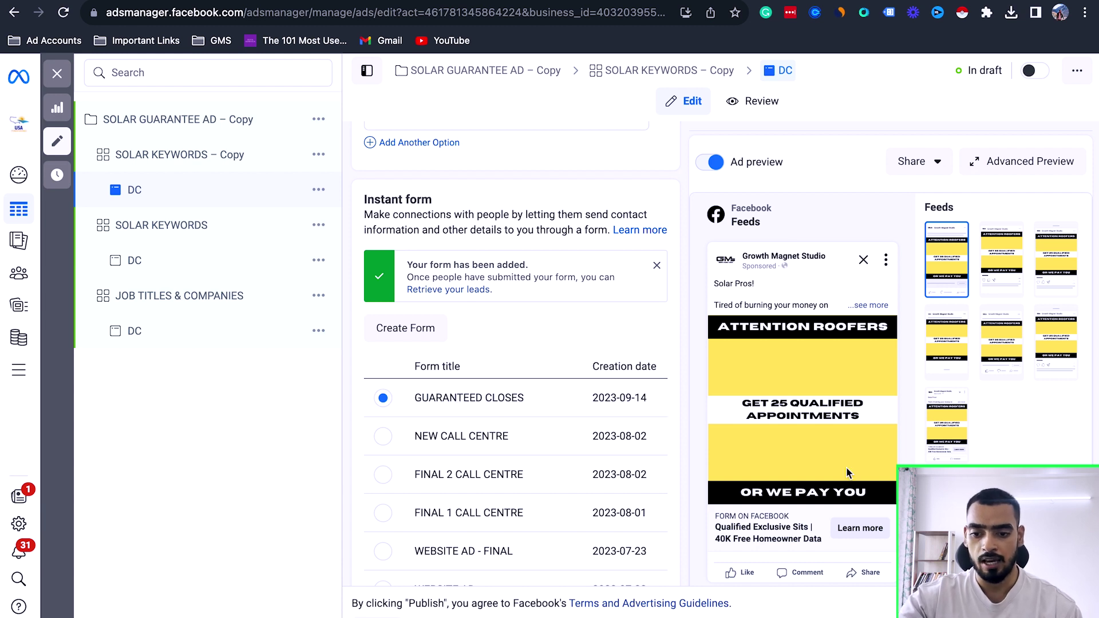
pyautogui.scroll(-6, 846, 467)
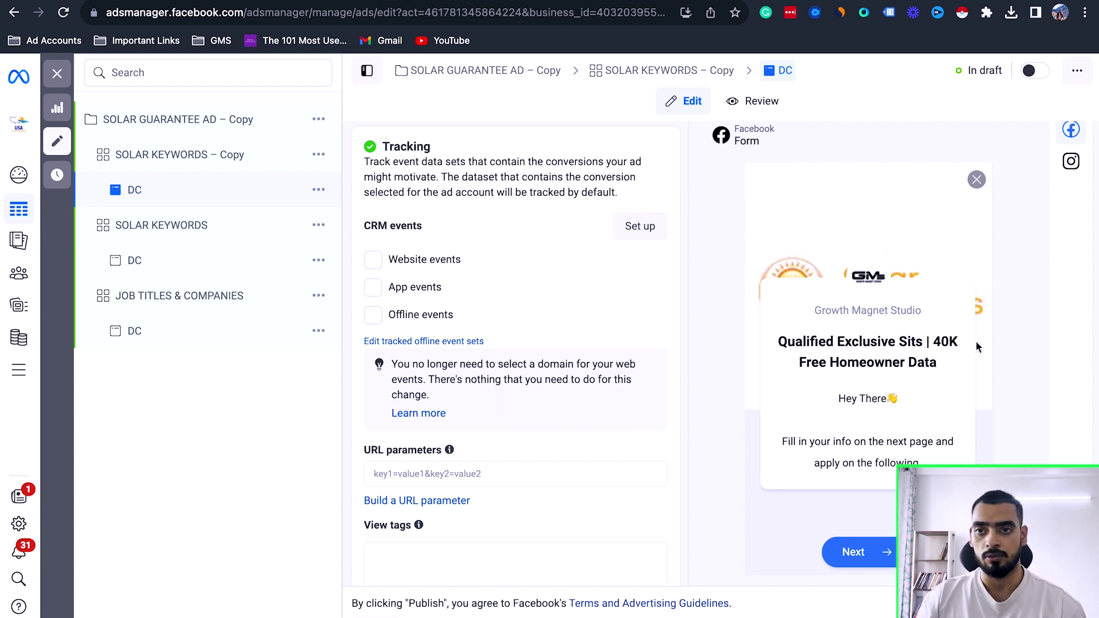
pyautogui.scroll(6, 465, 246)
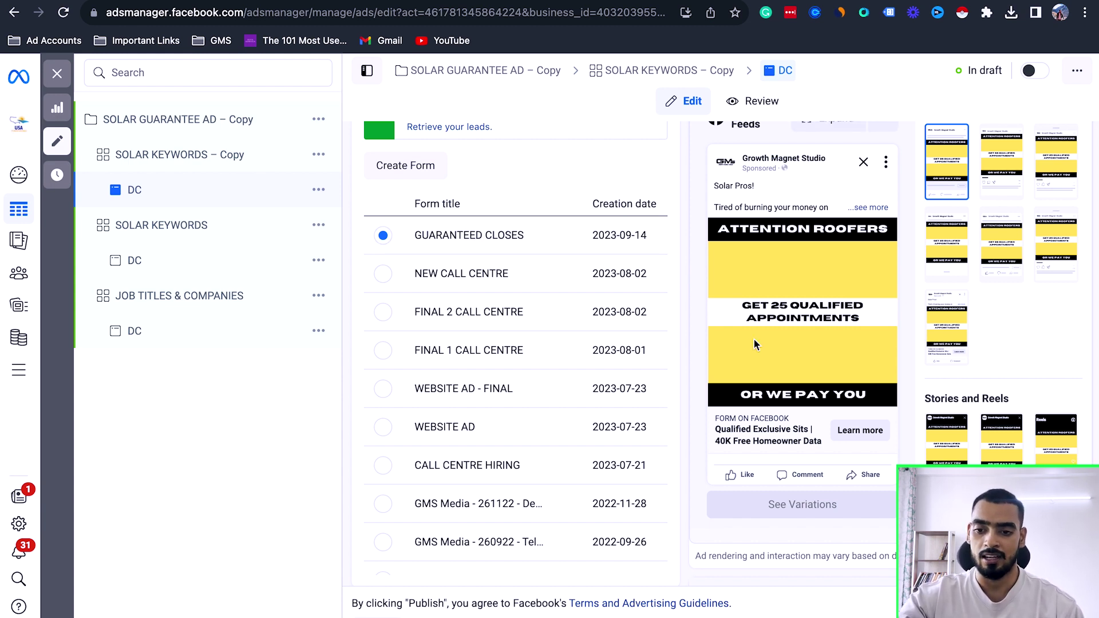
pyautogui.scroll(-4, 712, 412)
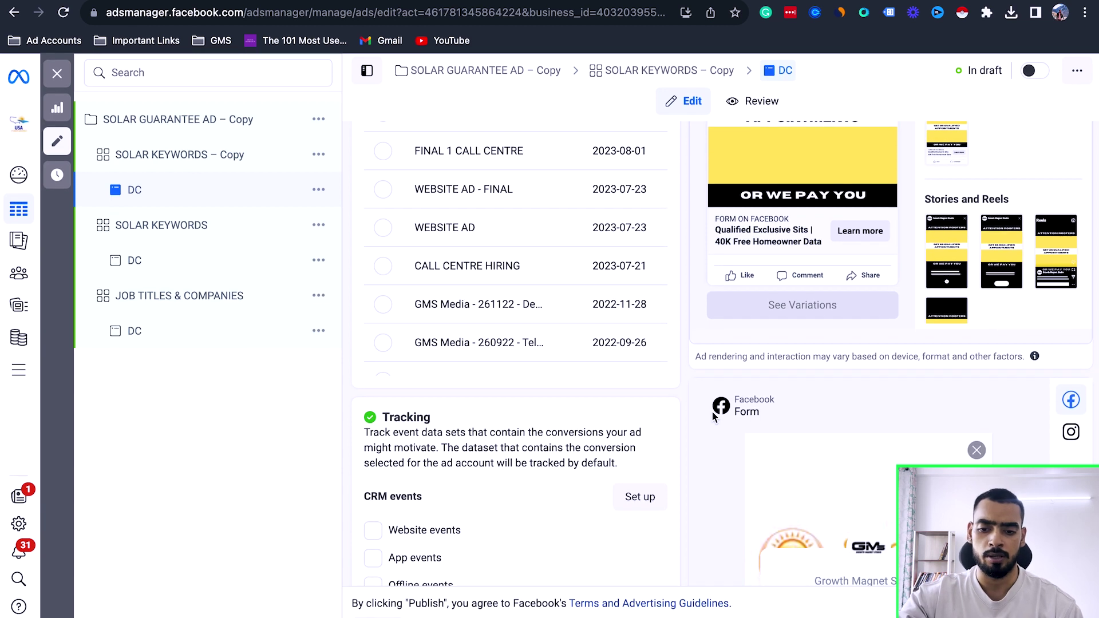
pyautogui.scroll(-1, 712, 410)
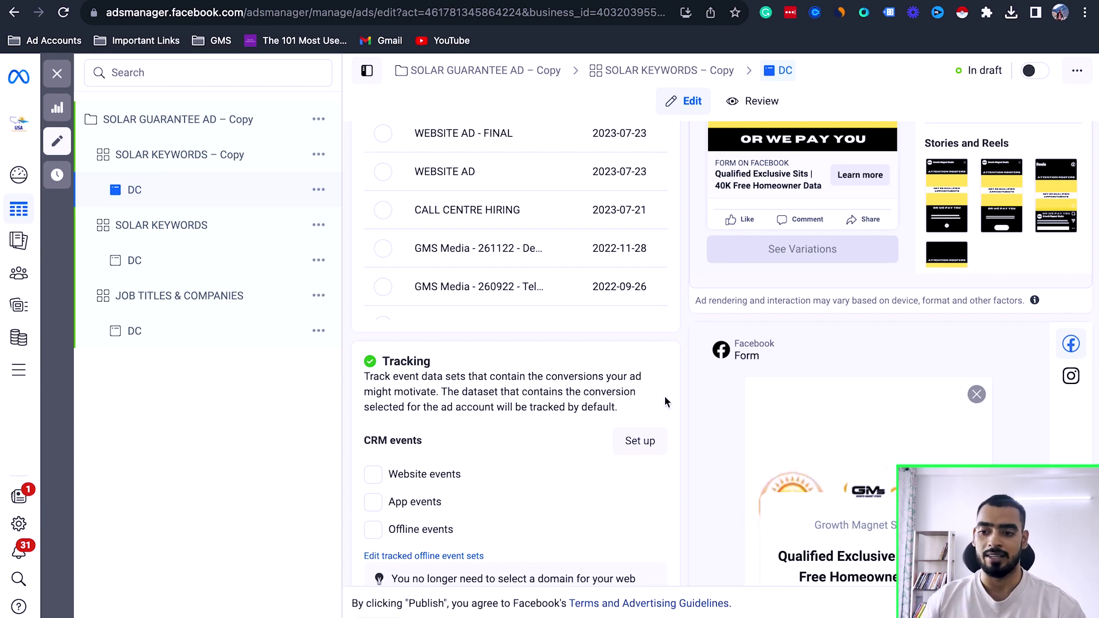
pyautogui.scroll(5, 489, 287)
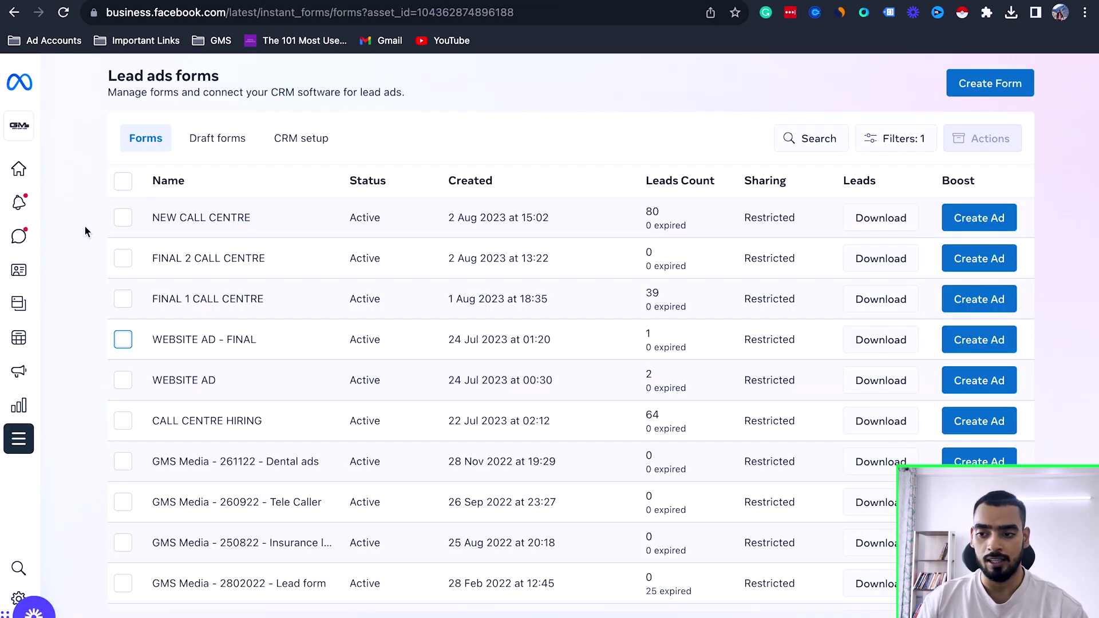
# Step: Refresh the Lead ads forms list in Meta Business Suite and compare it with the ad's instant form list in Ads Manager
pyautogui.click(63, 12)
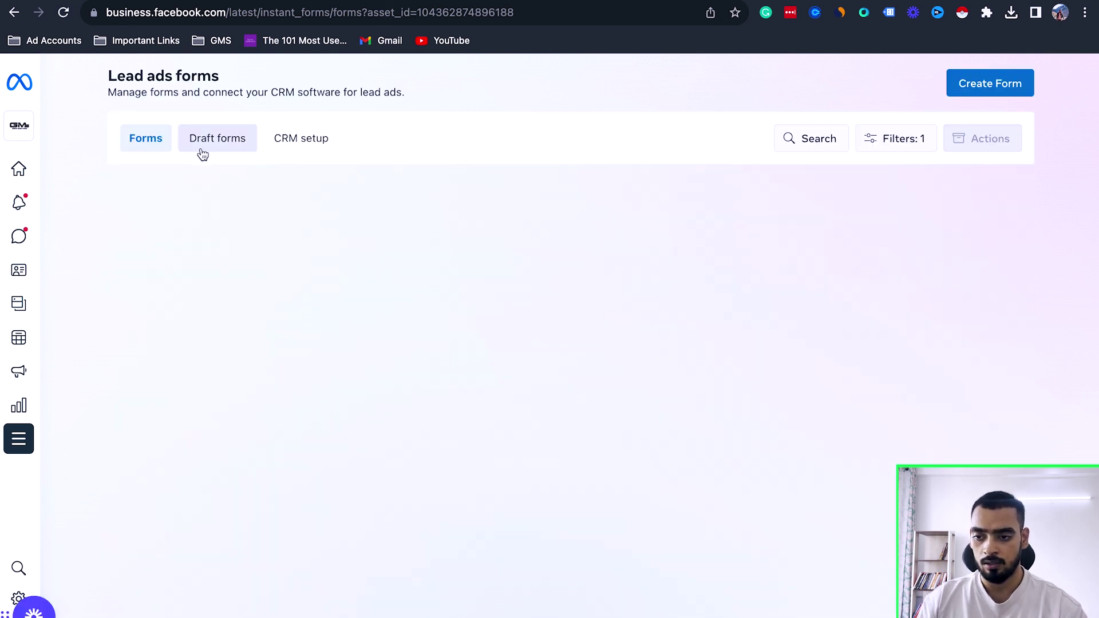
pyautogui.click(151, 142)
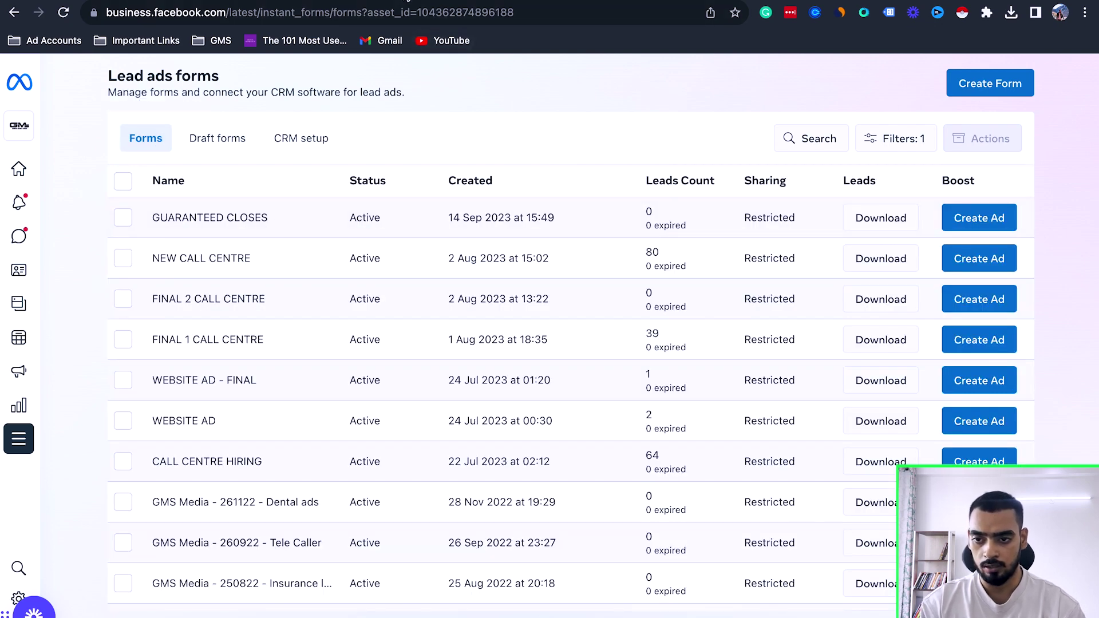
pyautogui.click(447, 2)
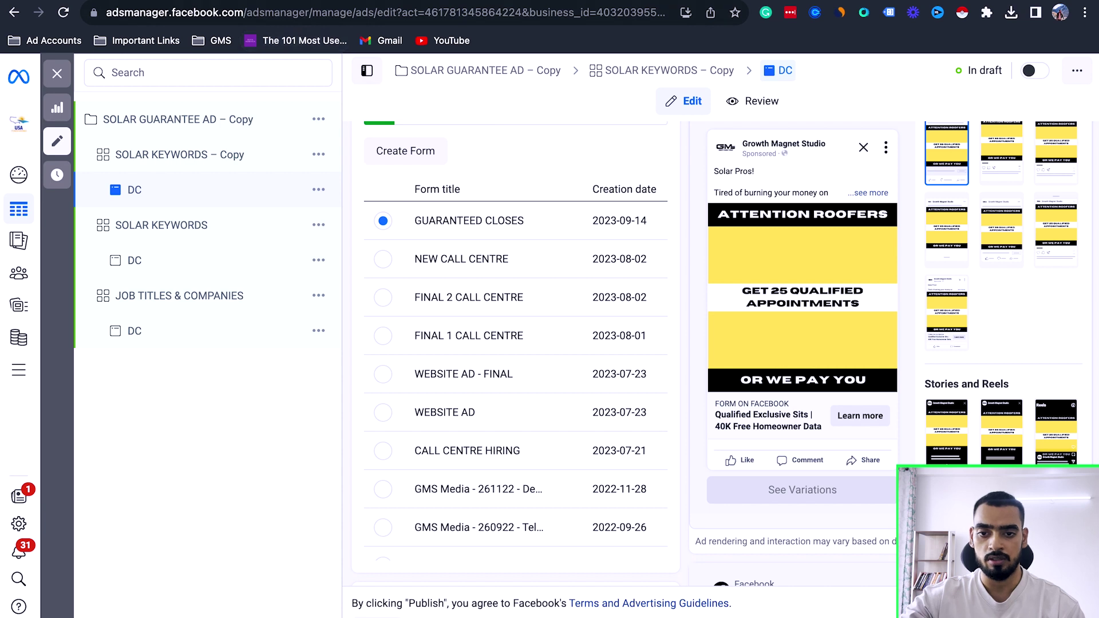
pyautogui.moveTo(265, 5)
pyautogui.click(265, 26)
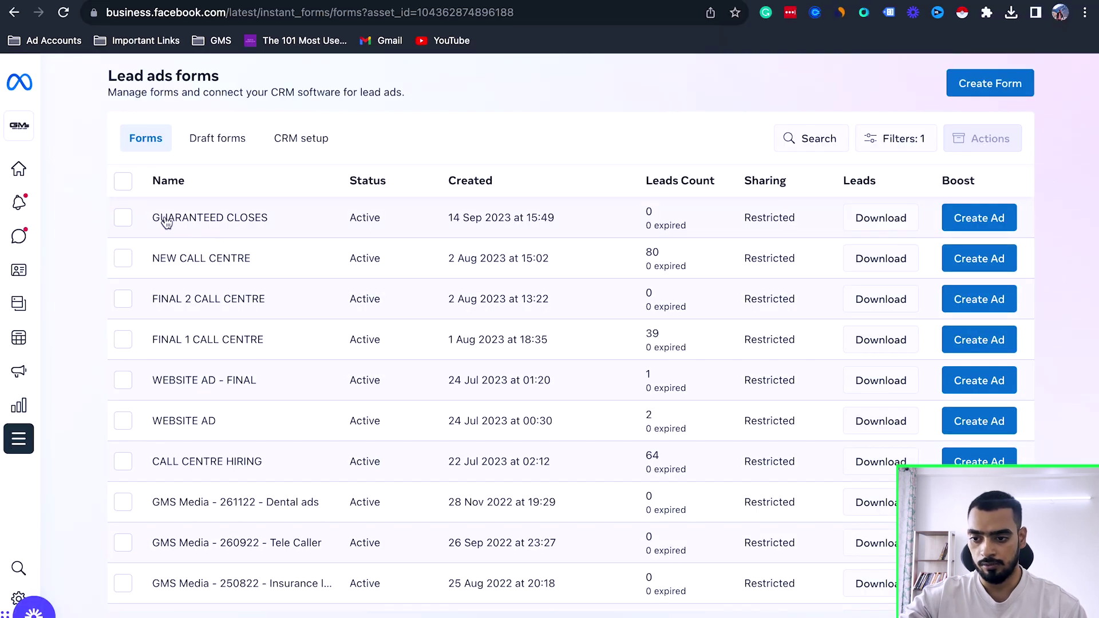
# Step: Select the GUARANTEED CLOSES form and open its test form
pyautogui.click(123, 218)
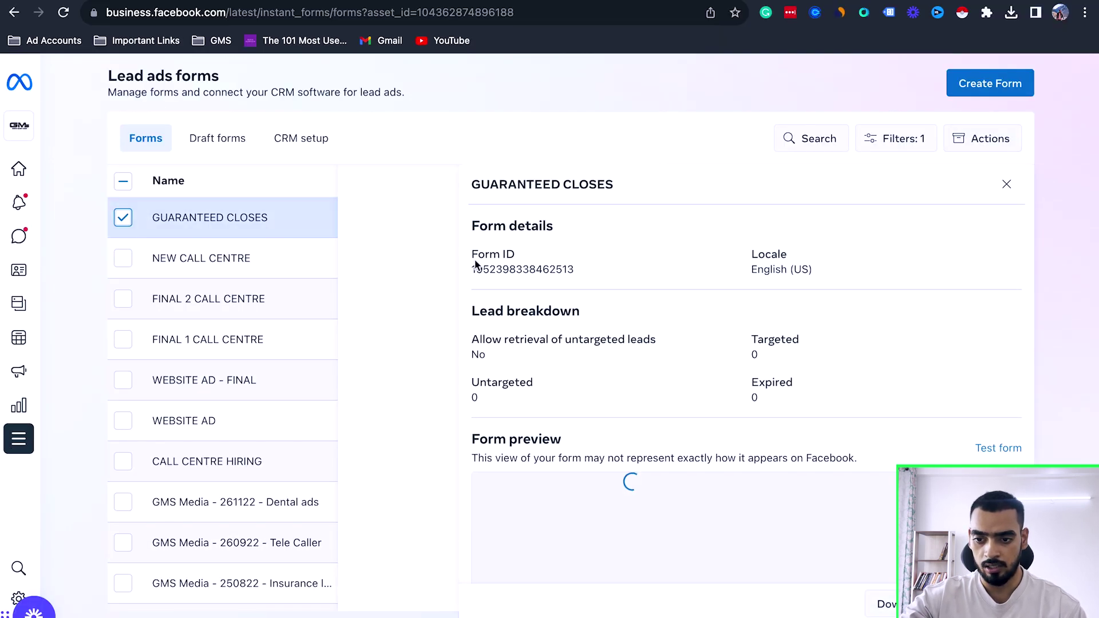
pyautogui.scroll(-2, 910, 389)
pyautogui.click(993, 373)
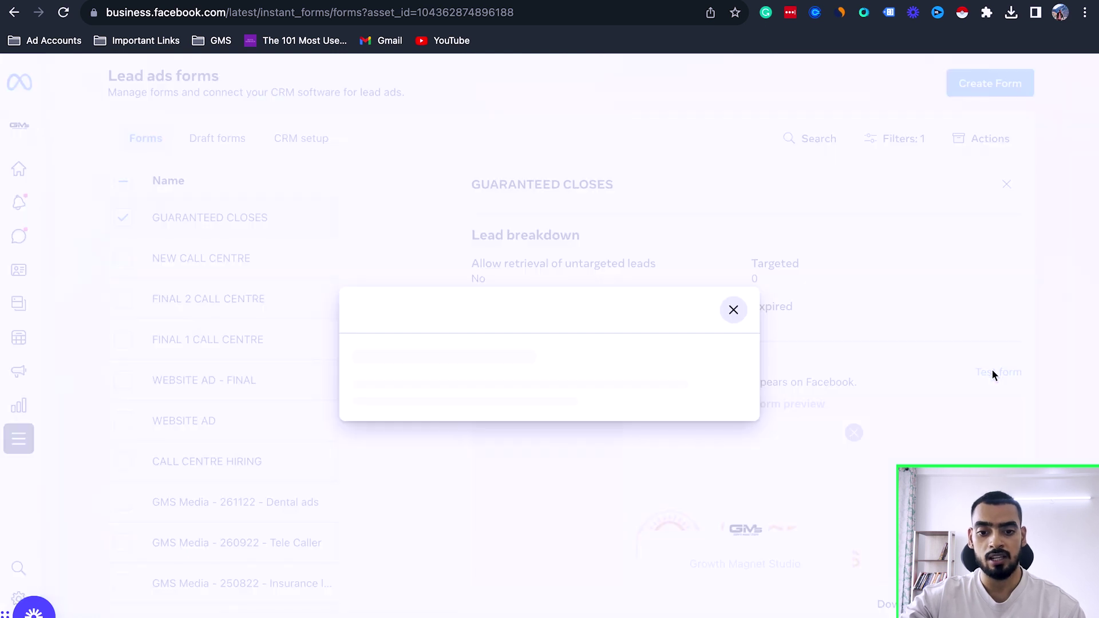
pyautogui.scroll(-1, 515, 363)
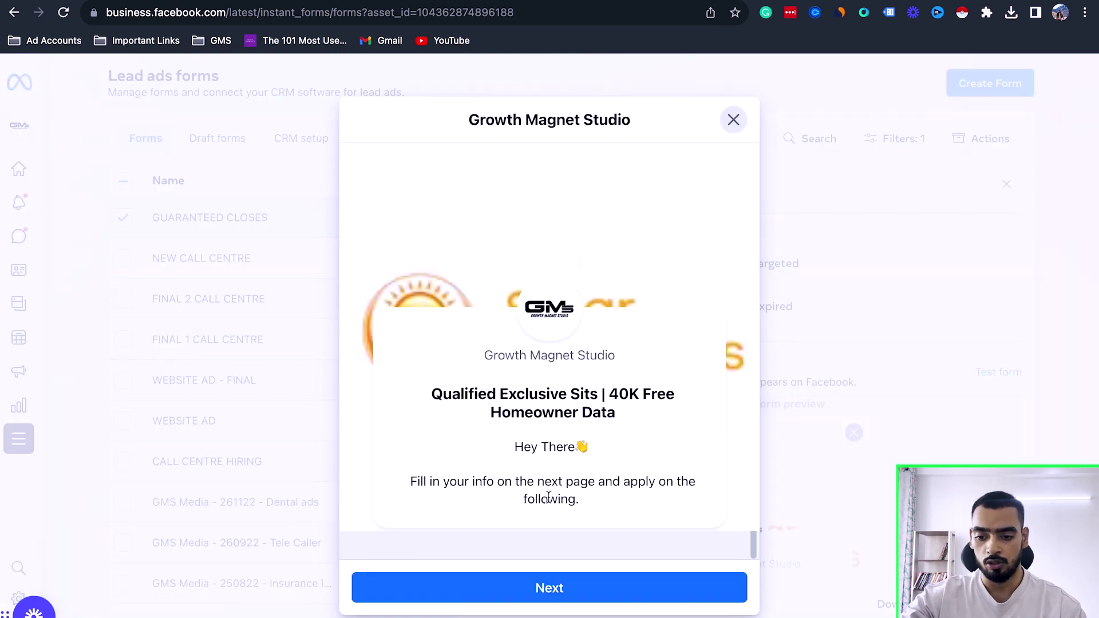
# Step: Continue past the intro, fill in a placeholder street address in the contact information and submit the test lead
pyautogui.click(535, 586)
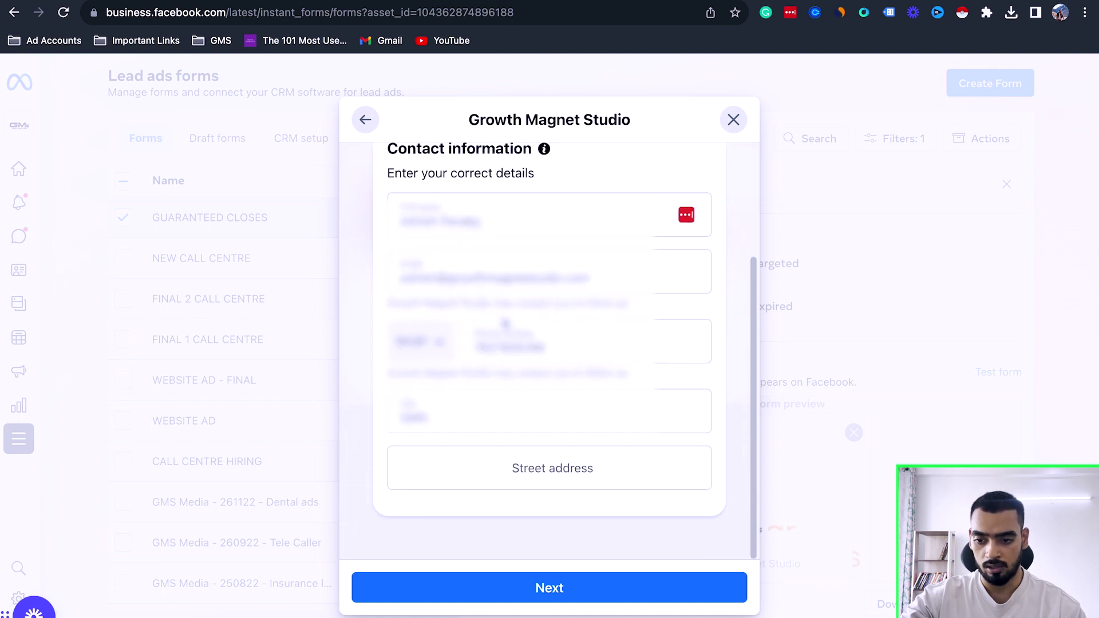
pyautogui.click(478, 456)
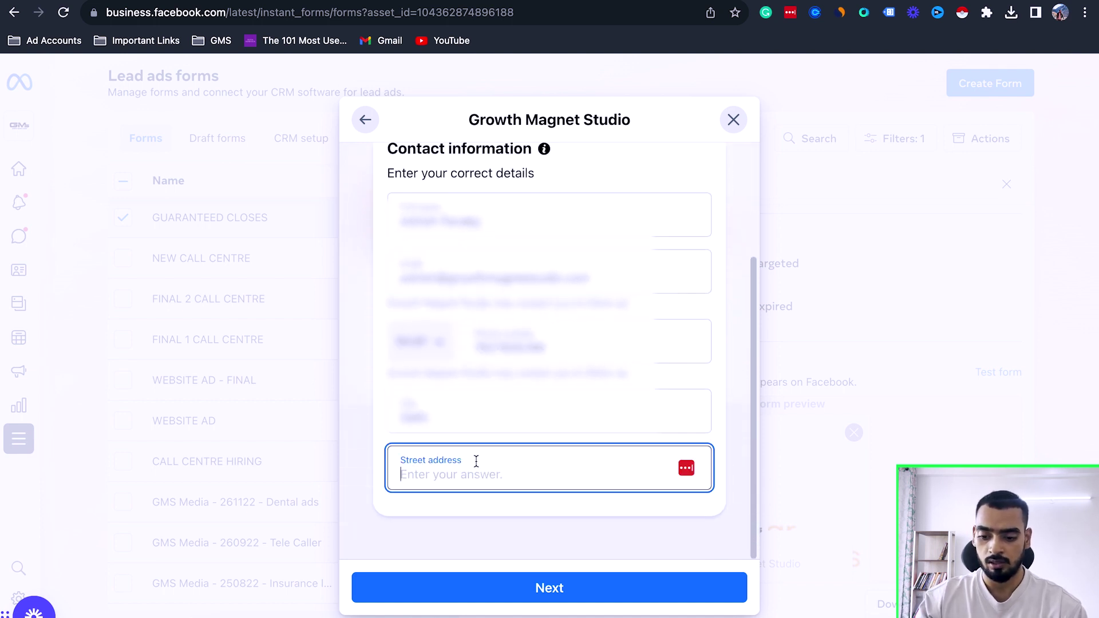
pyautogui.write('XYZ')
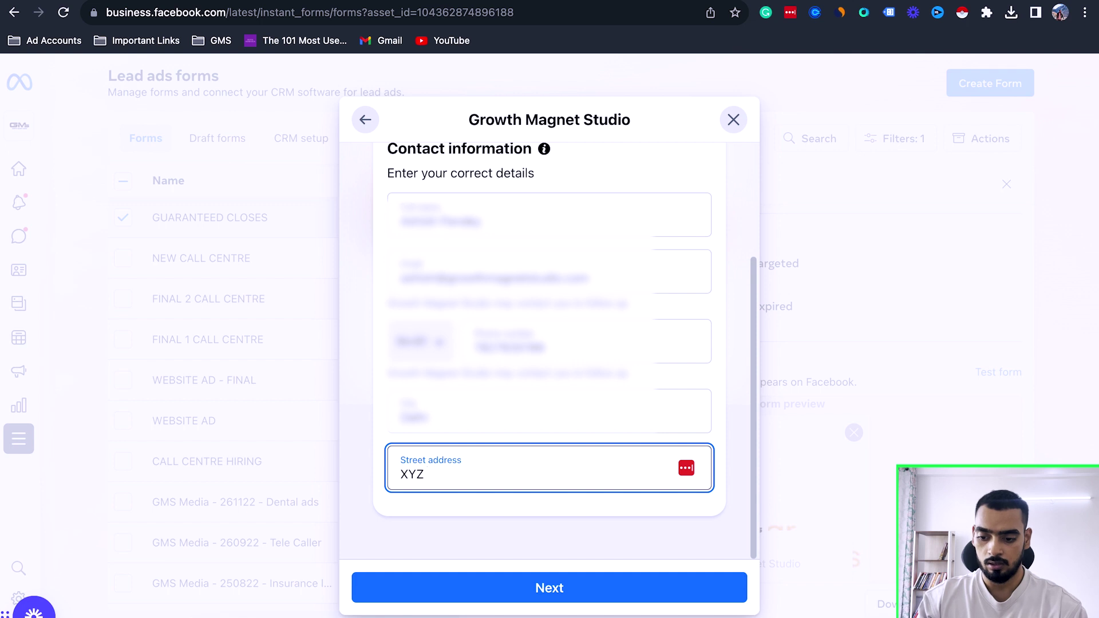
pyautogui.write(' Address')
pyautogui.click(535, 588)
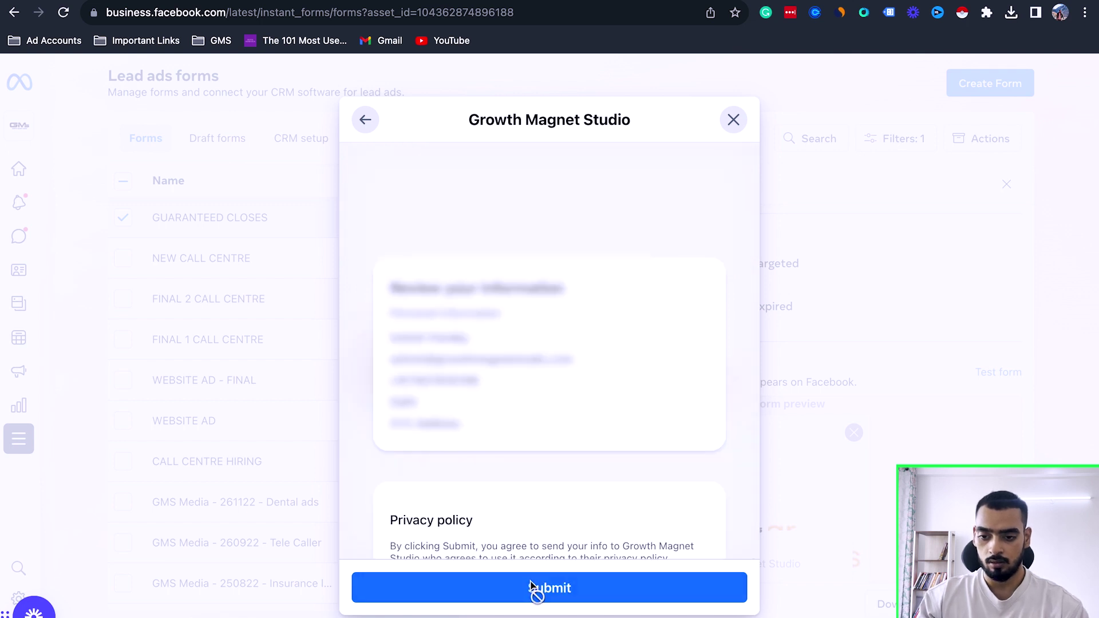
pyautogui.scroll(-2, 551, 428)
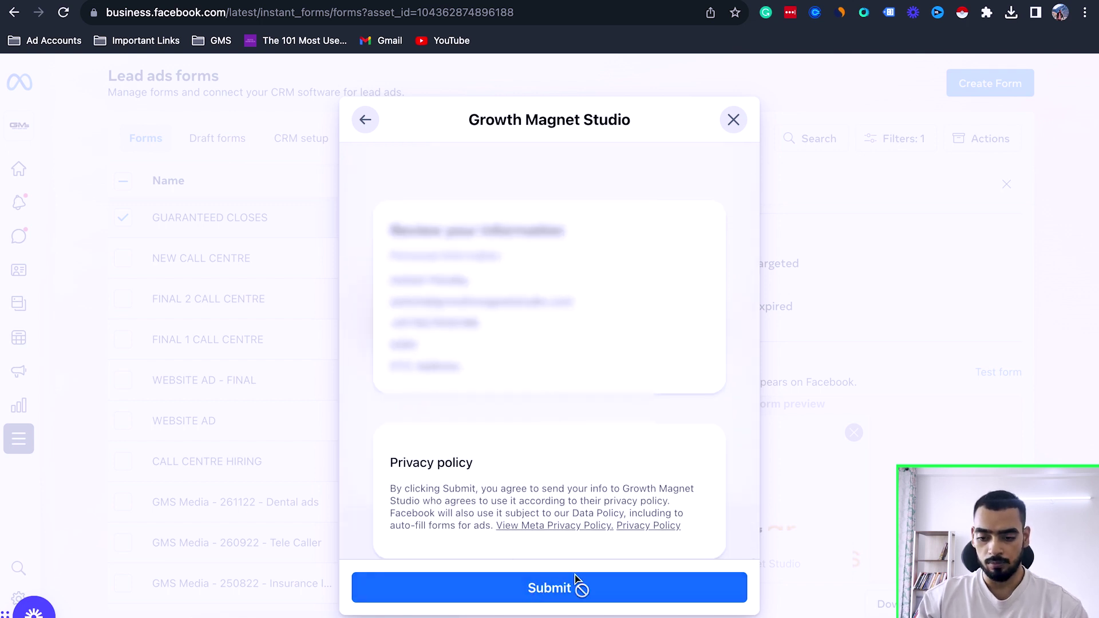
pyautogui.scroll(-1, 562, 501)
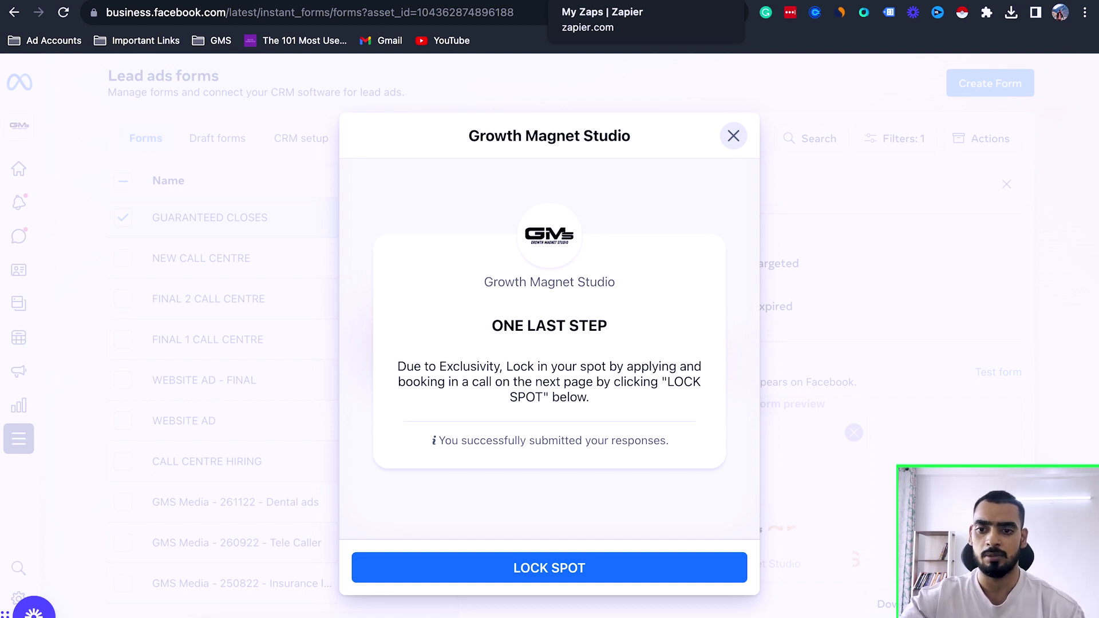
# Step: Switch to Zapier and look through the private folders and the existing Zaps in Home
pyautogui.click(590, 2)
pyautogui.scroll(-1, 367, 318)
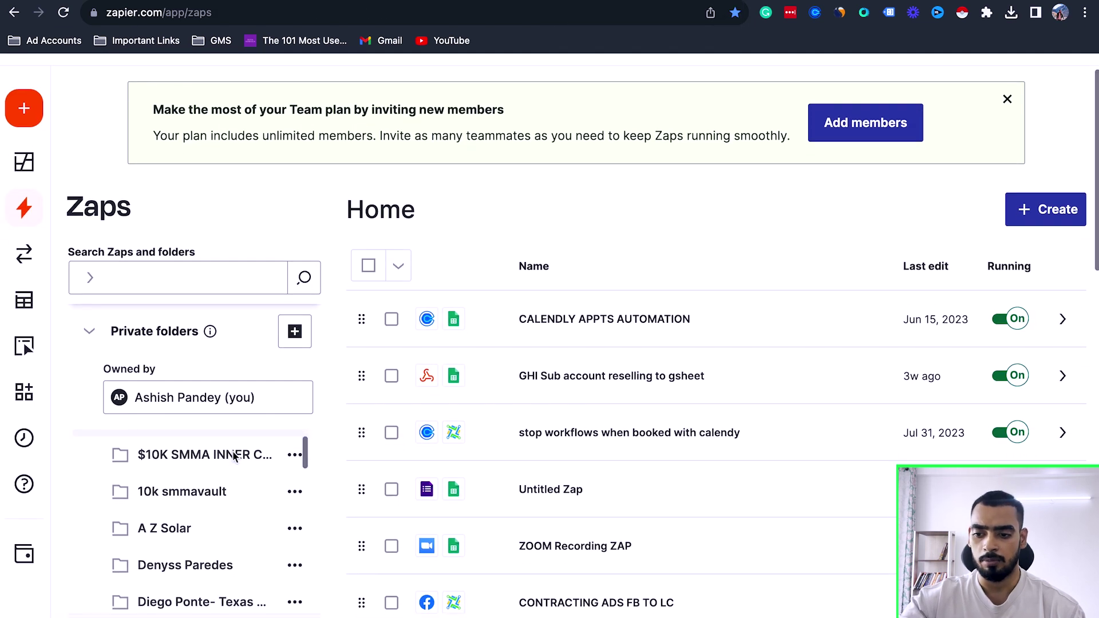
pyautogui.scroll(-1, 233, 455)
pyautogui.scroll(2, 226, 458)
pyautogui.scroll(-1, 406, 212)
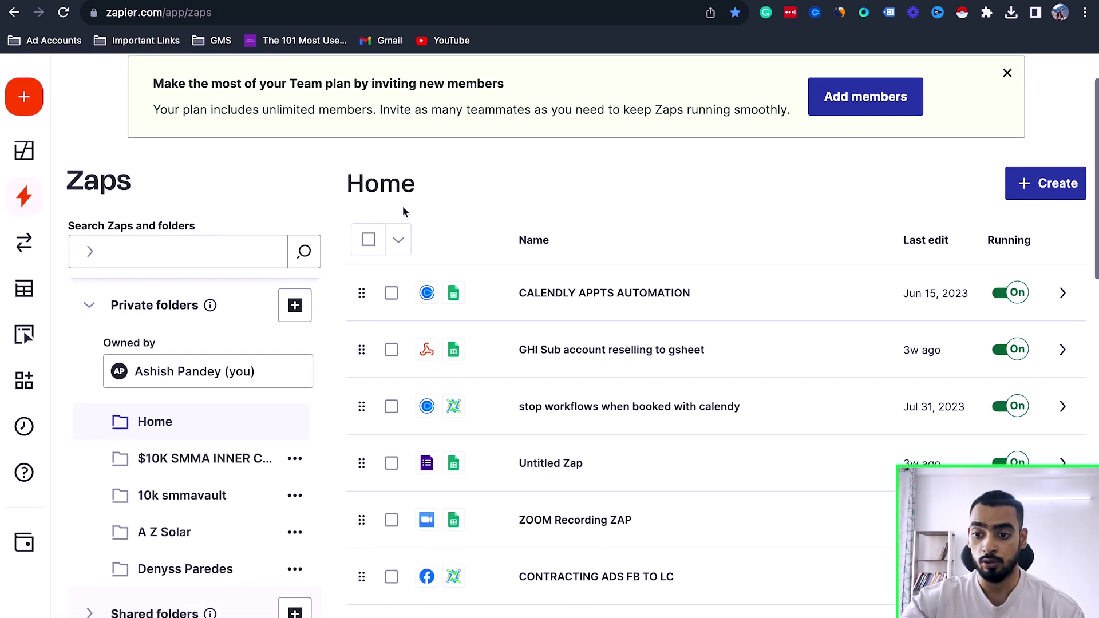
pyautogui.scroll(-2, 318, 377)
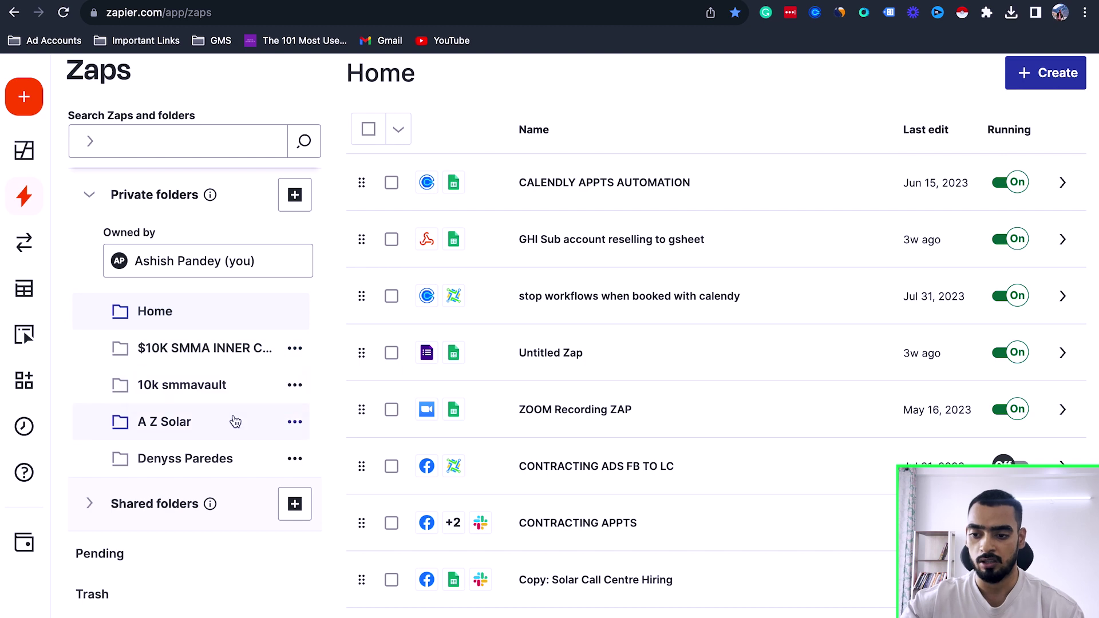
pyautogui.scroll(-2, 233, 422)
pyautogui.scroll(5, 235, 418)
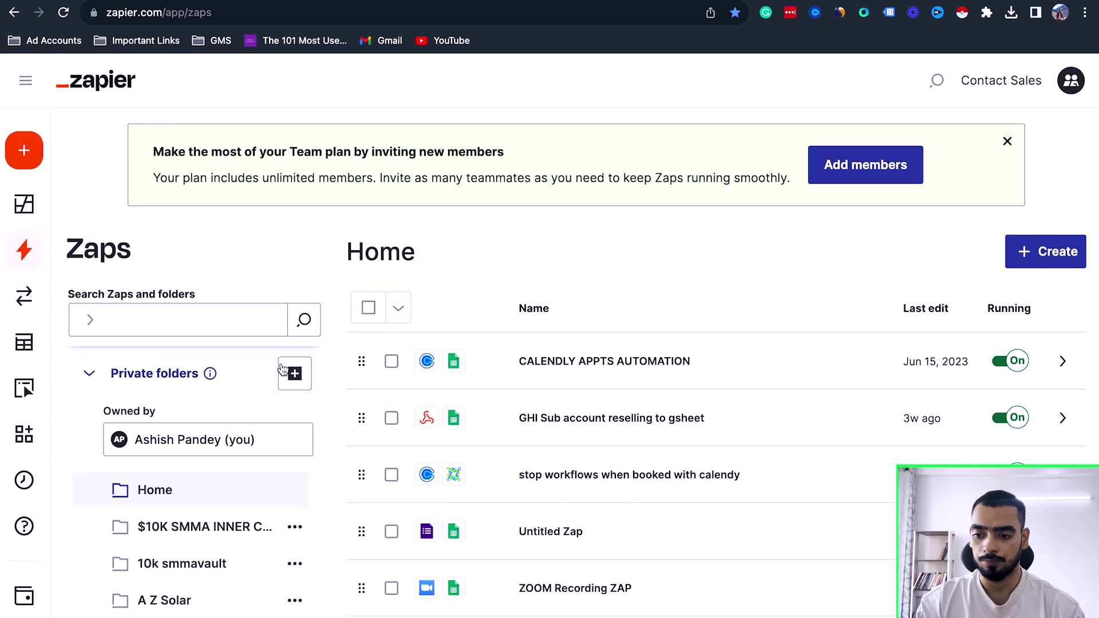
# Step: Add a new private folder titled "Test Lead Form" for the Zaps
pyautogui.click(283, 369)
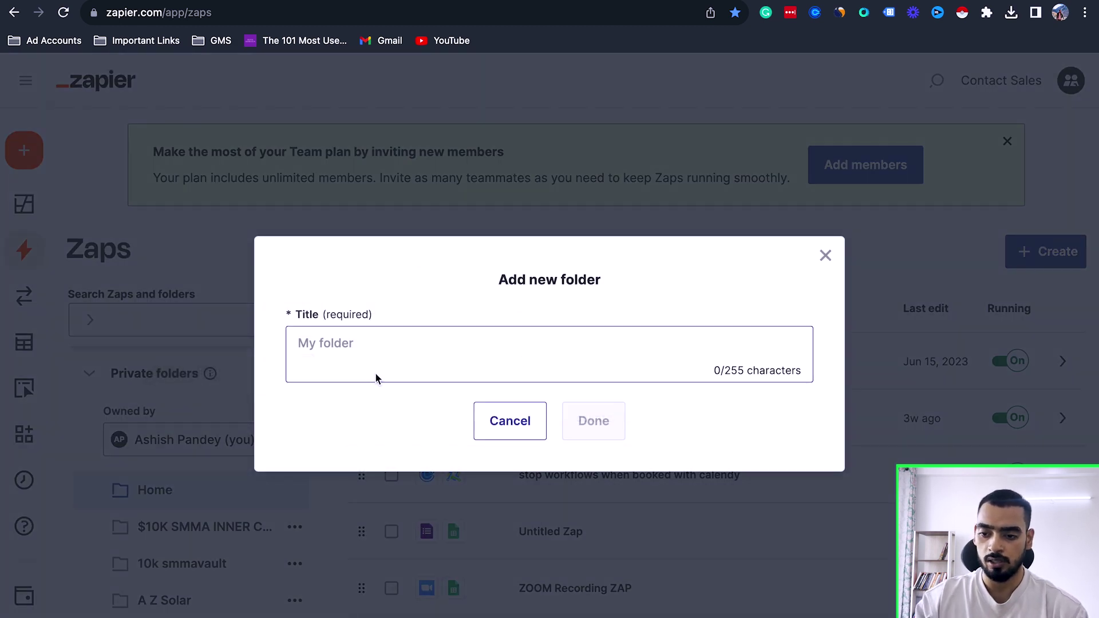
pyautogui.click(356, 350)
pyautogui.write('Tw')
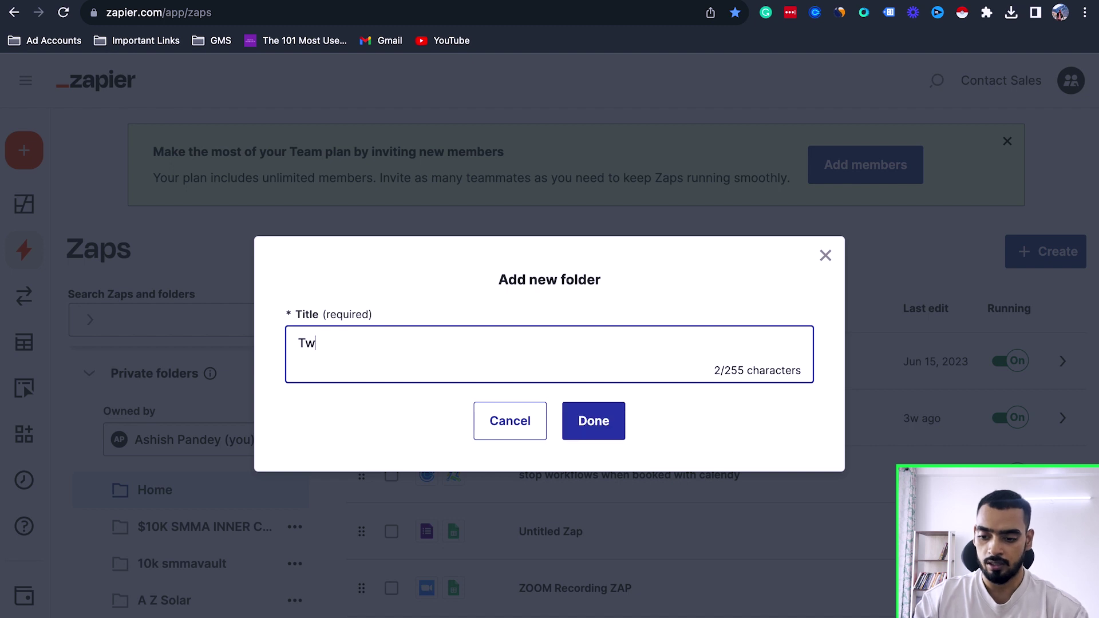
pyautogui.press('BackSpace')
pyautogui.write('est Lead Form')
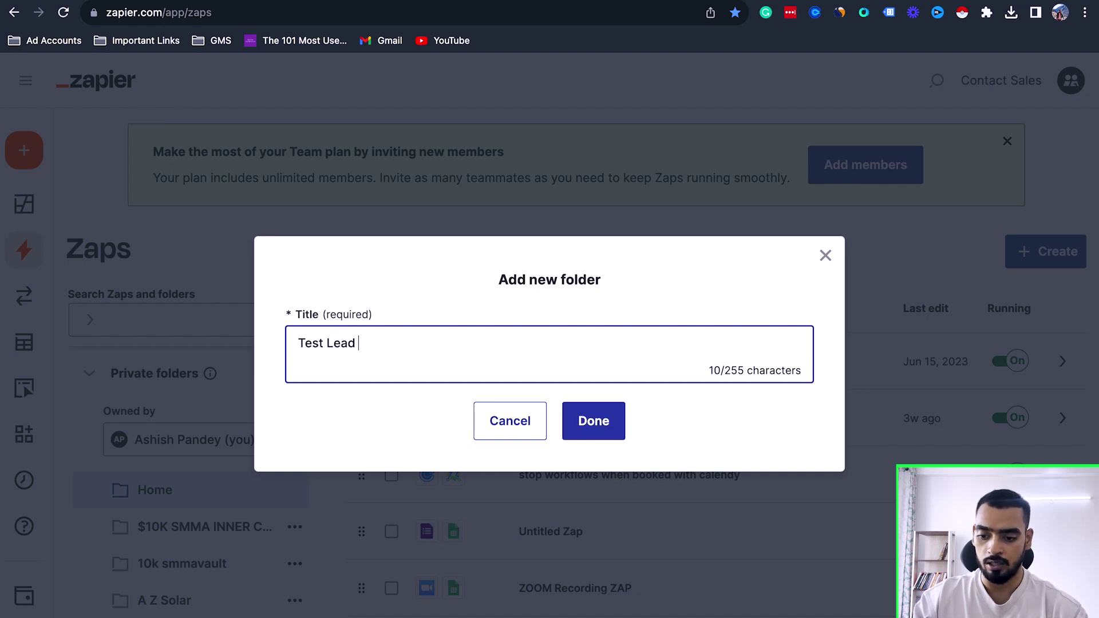
pyautogui.click(601, 431)
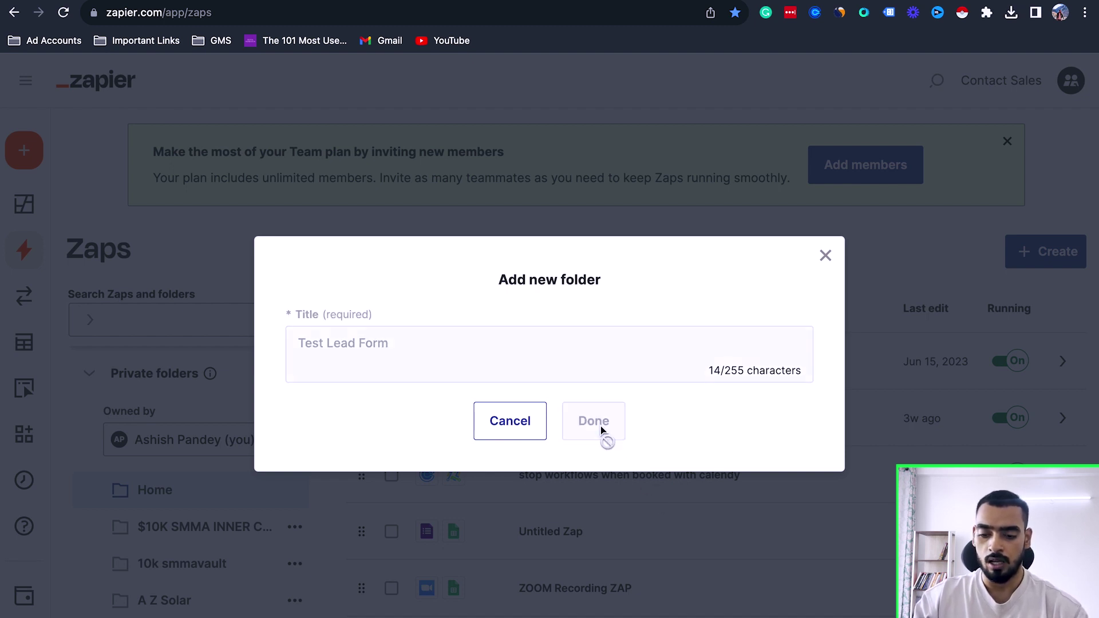
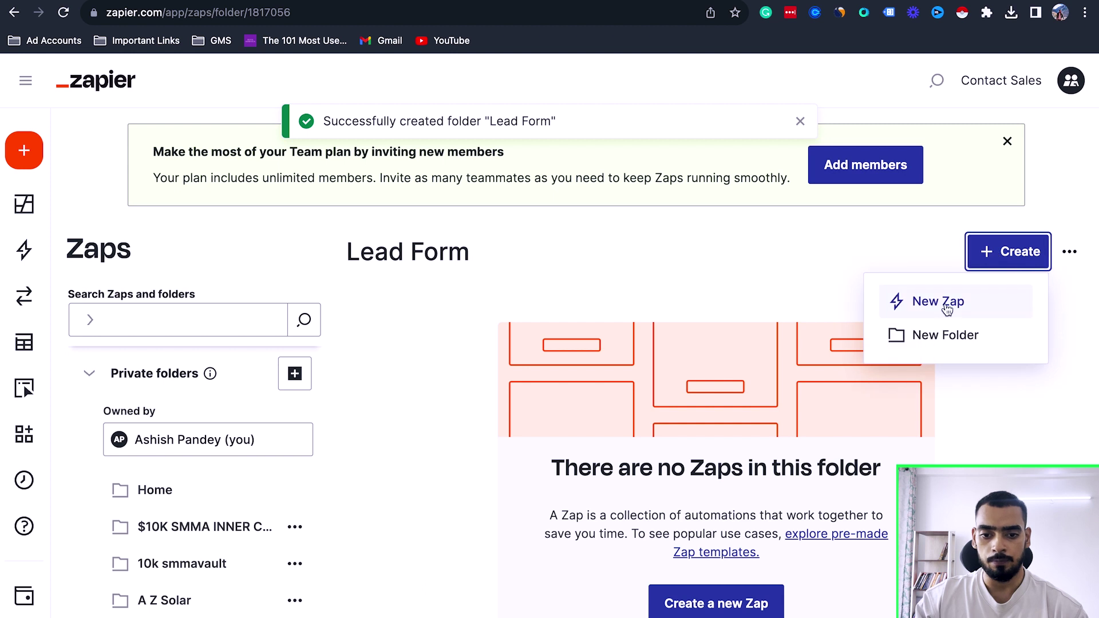
# Step: Request a new Zap in the Lead Form folder, and switch to the GMS Ads spreadsheet to review the columns for the lead data
pyautogui.click(943, 304)
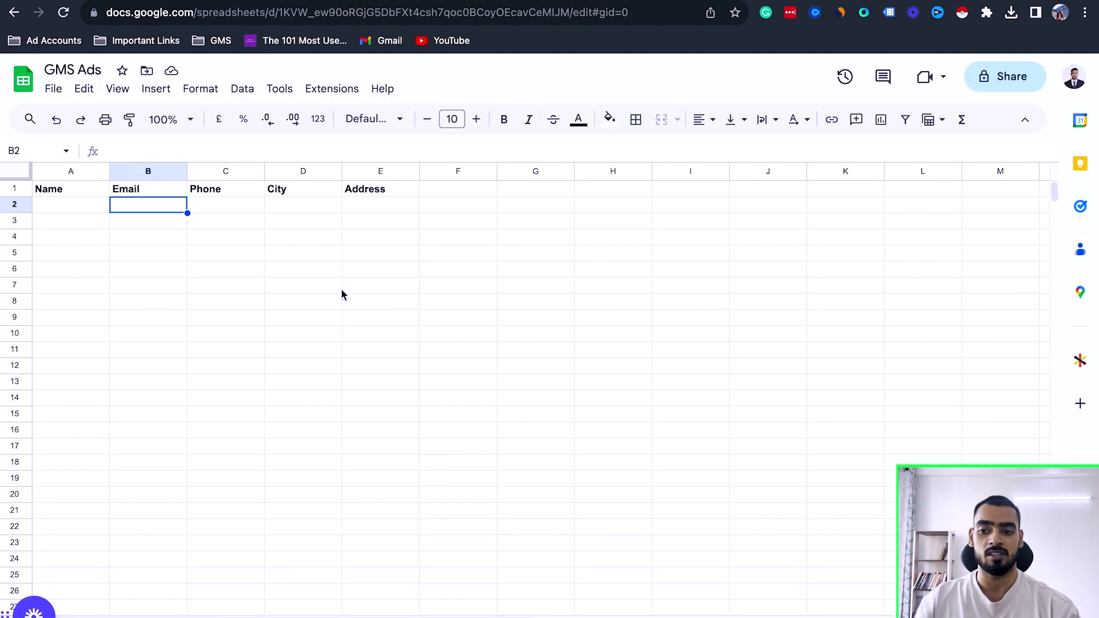
pyautogui.click(225, 205)
pyautogui.click(158, 208)
pyautogui.click(87, 210)
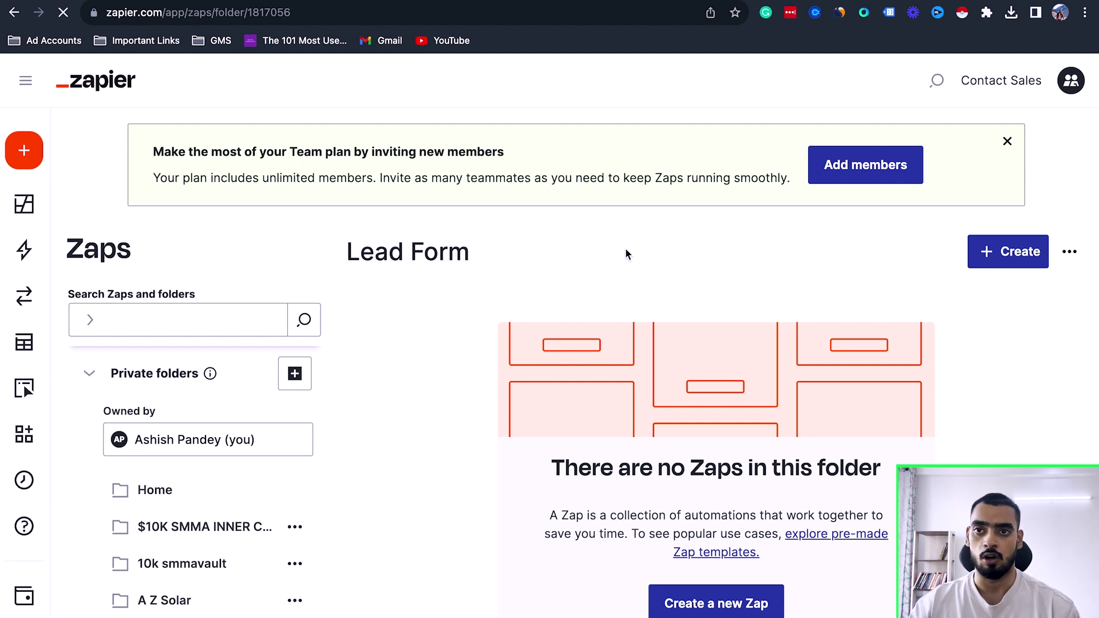
# Step: Return to Zapier and create a new Zap inside the Lead Form folder
pyautogui.click(1006, 265)
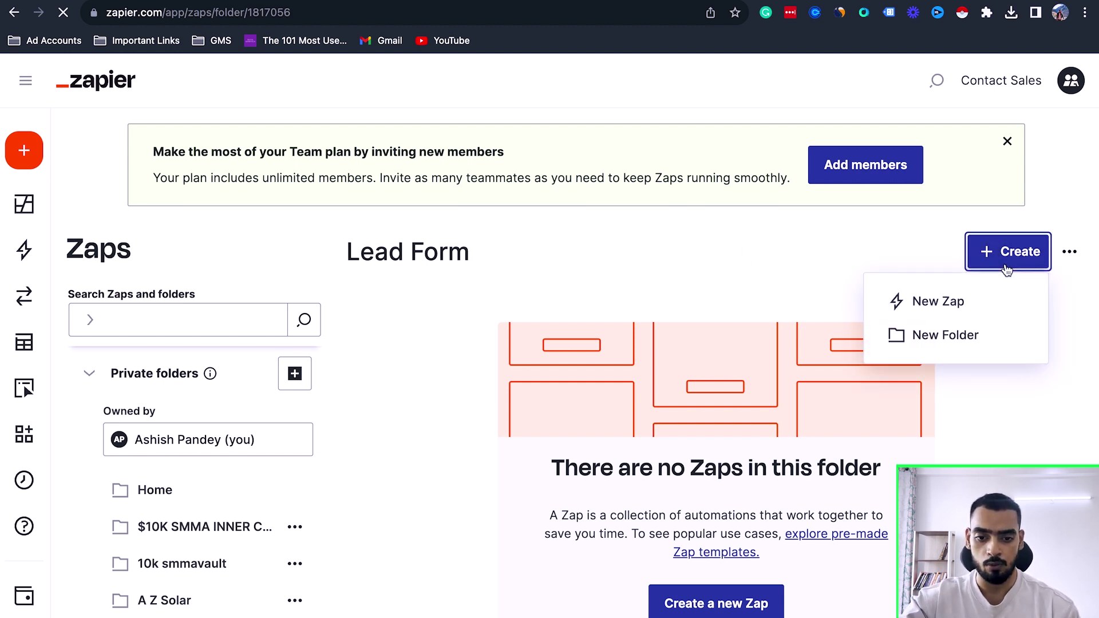
pyautogui.click(953, 312)
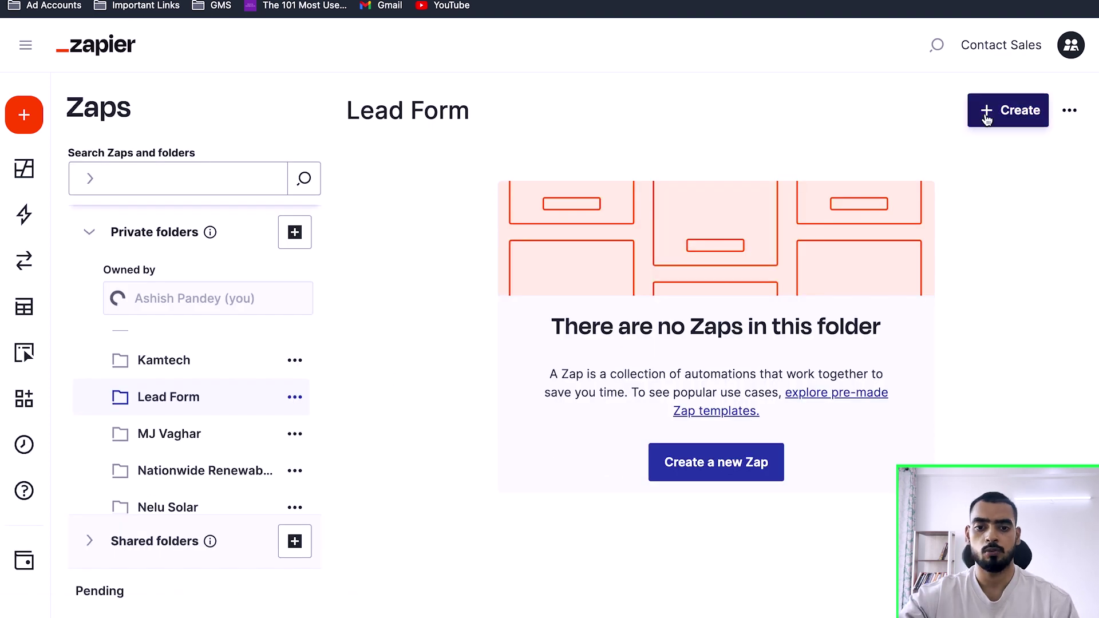
pyautogui.click(984, 146)
pyautogui.click(928, 160)
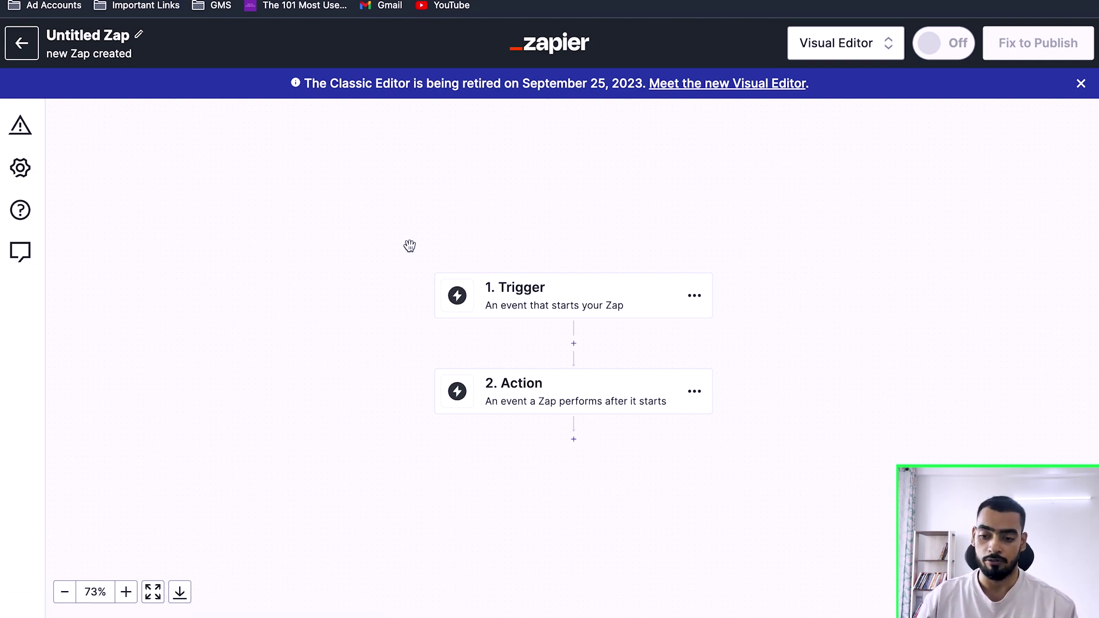
# Step: Set the Zap's trigger to Facebook Lead Ads with the New Lead event and continue to the account selection
pyautogui.click(525, 289)
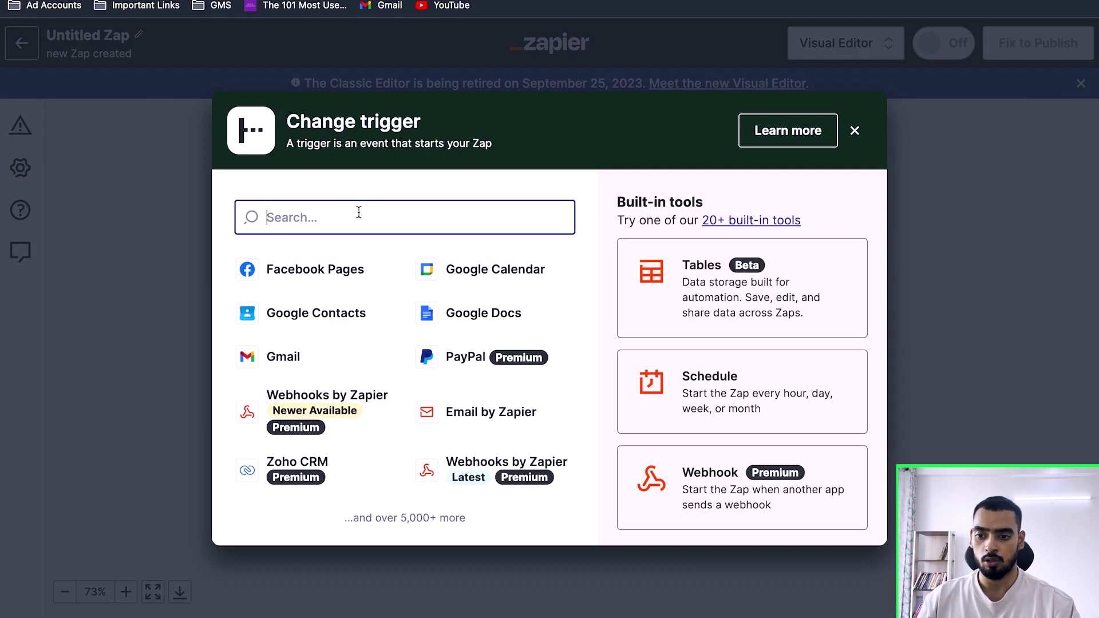
pyautogui.write('FACE')
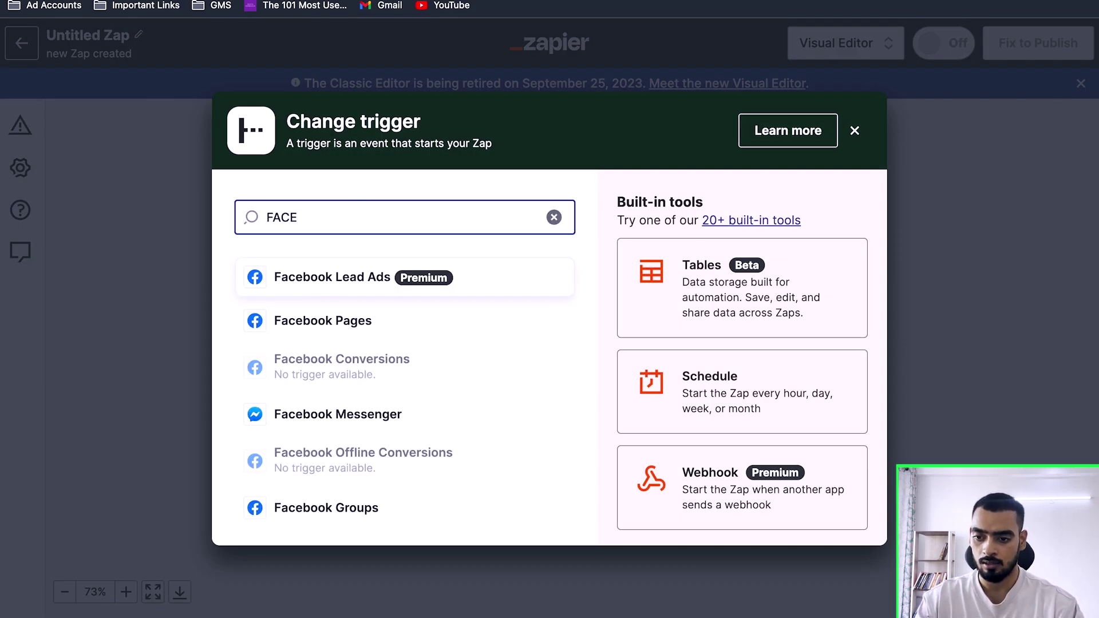
pyautogui.click(338, 283)
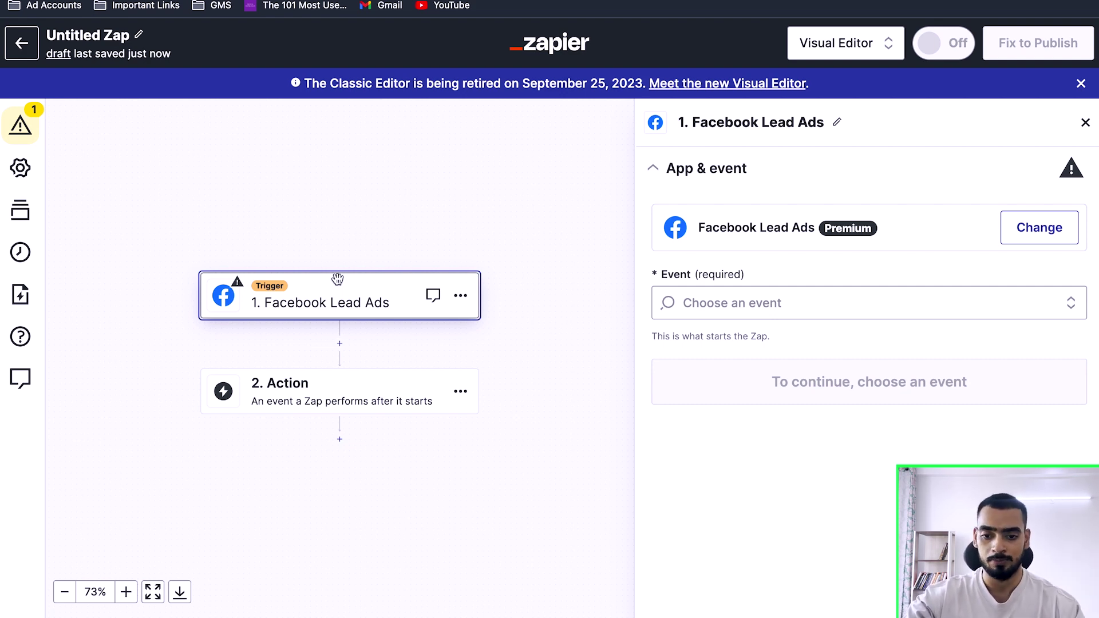
pyautogui.click(720, 299)
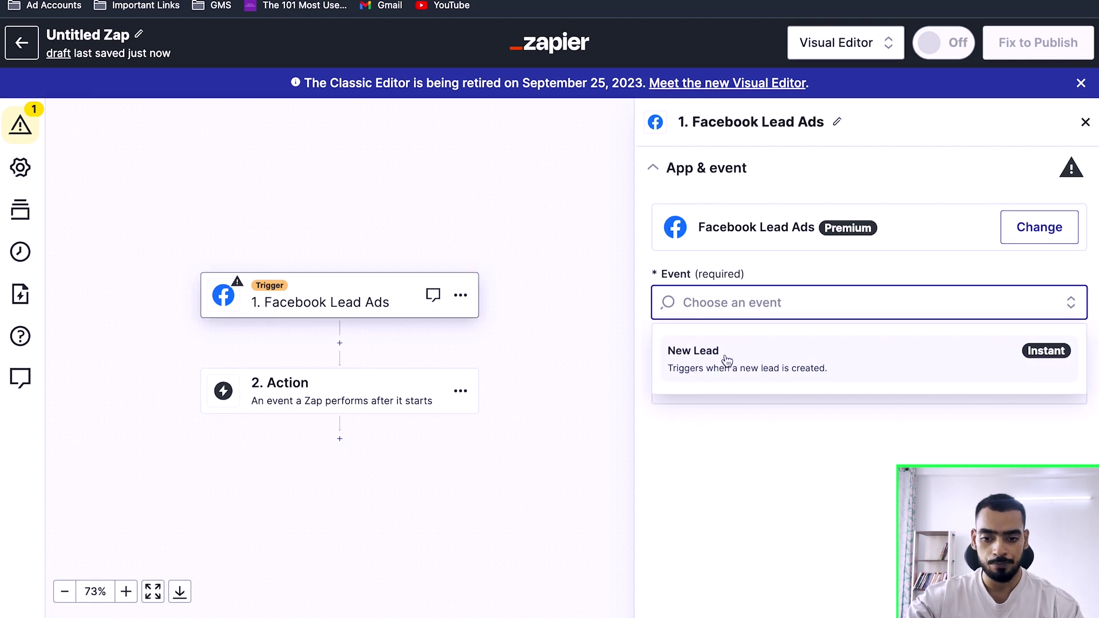
pyautogui.click(727, 361)
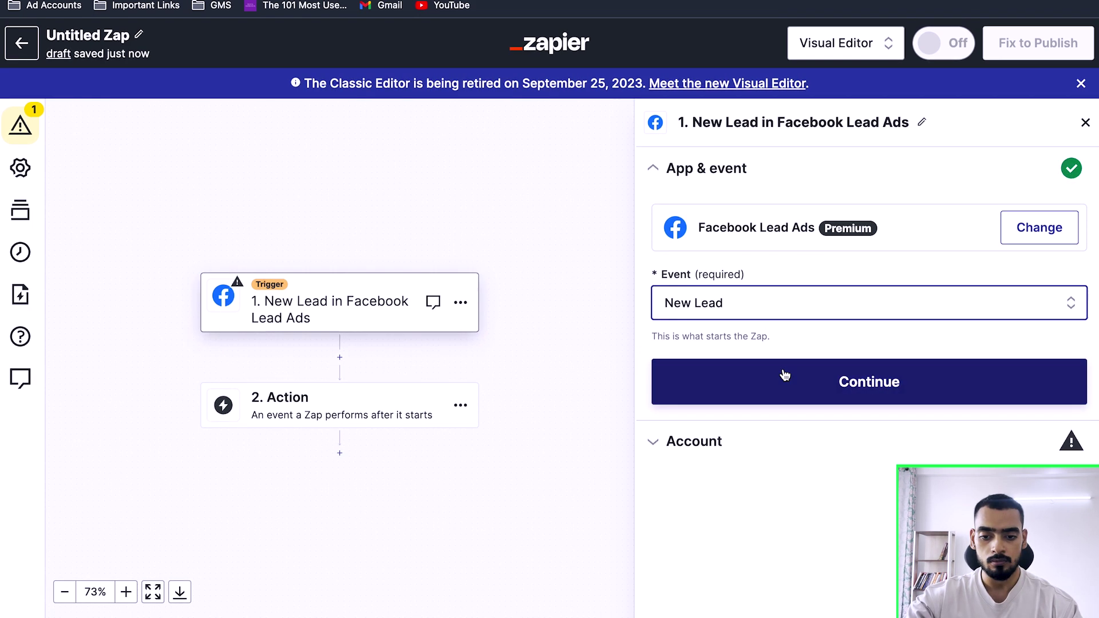
pyautogui.click(785, 375)
# Step: Find and choose the account owner's Facebook Lead Ads connection #7 for the trigger, and continue to the trigger settings
pyautogui.click(1029, 268)
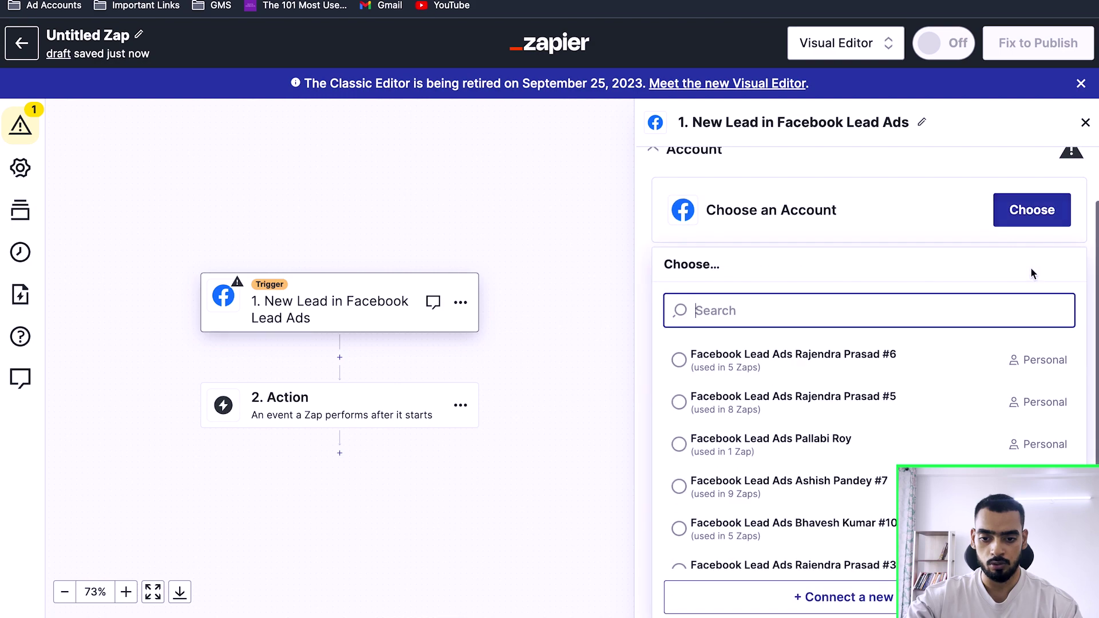
pyautogui.scroll(-5, 824, 401)
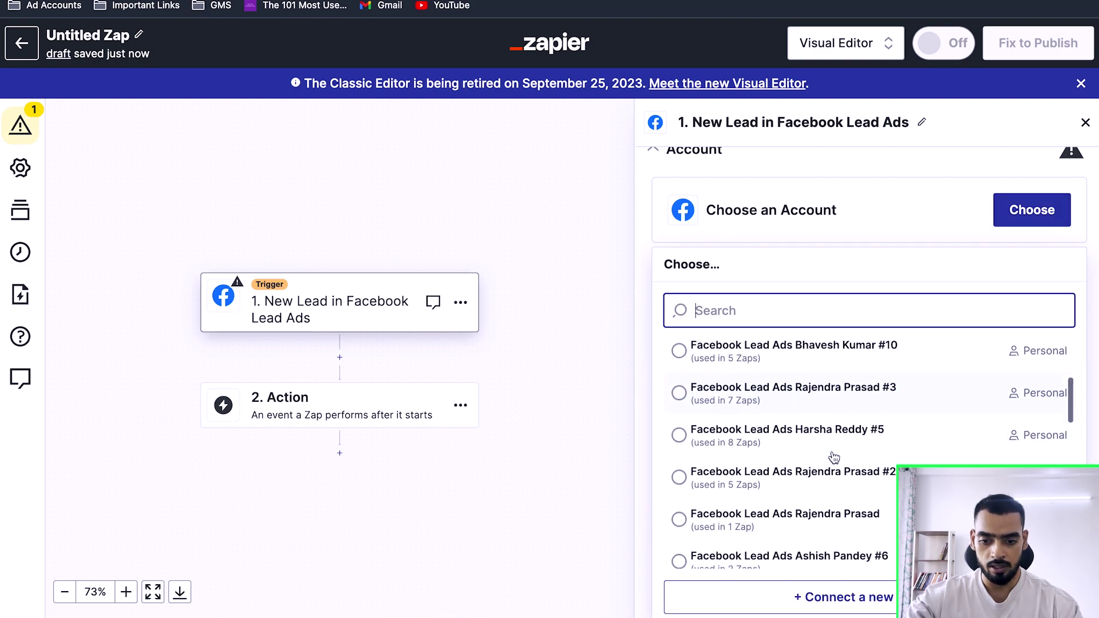
pyautogui.scroll(-10, 834, 458)
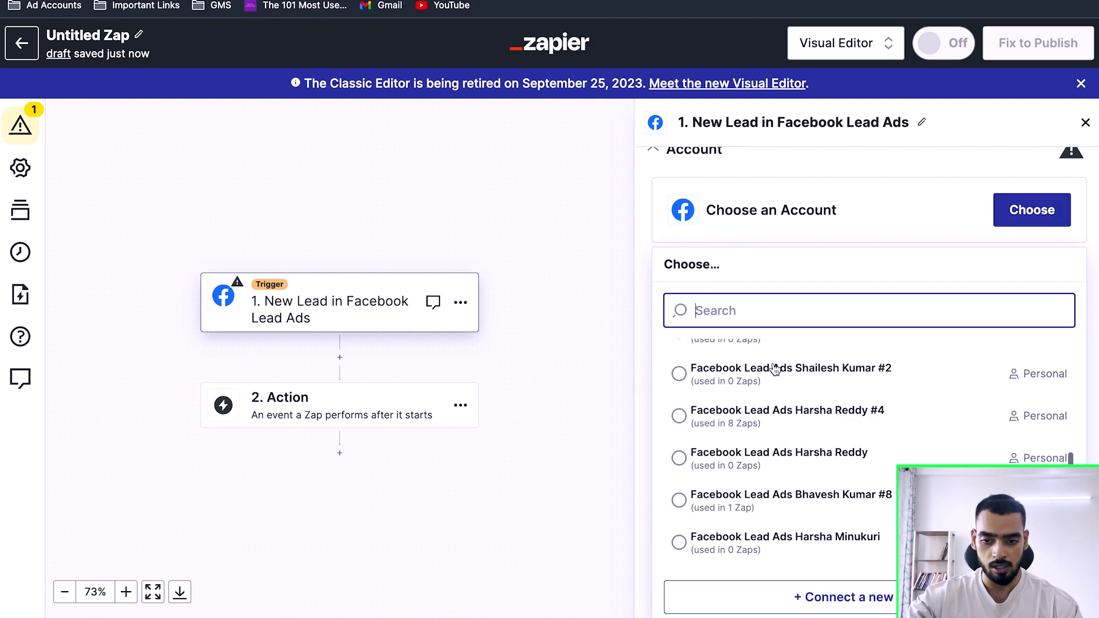
pyautogui.write('ashi')
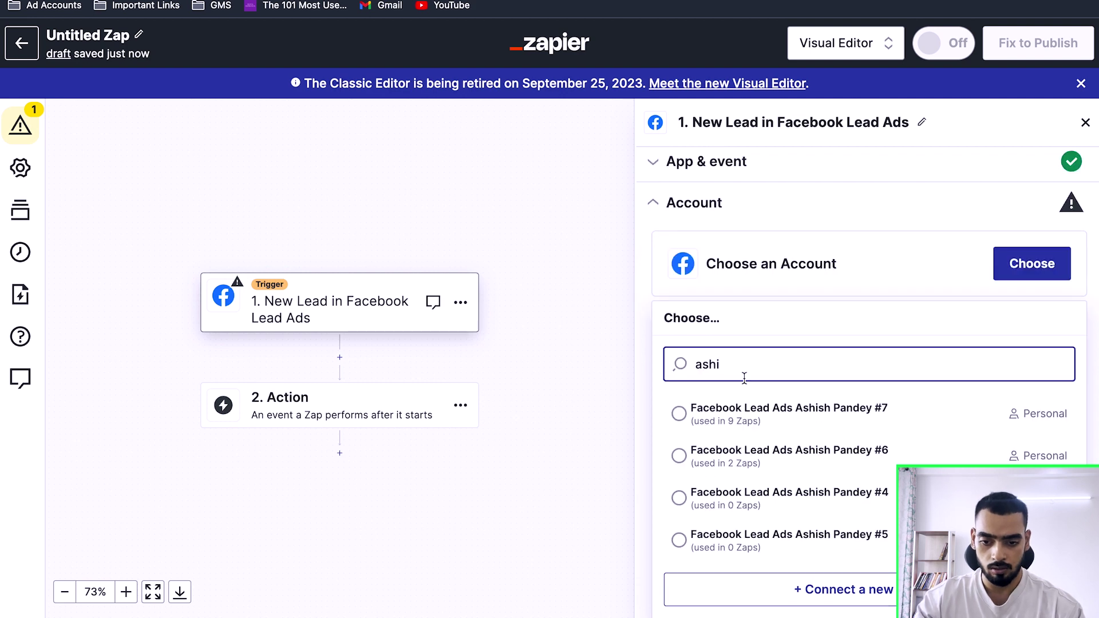
pyautogui.click(780, 421)
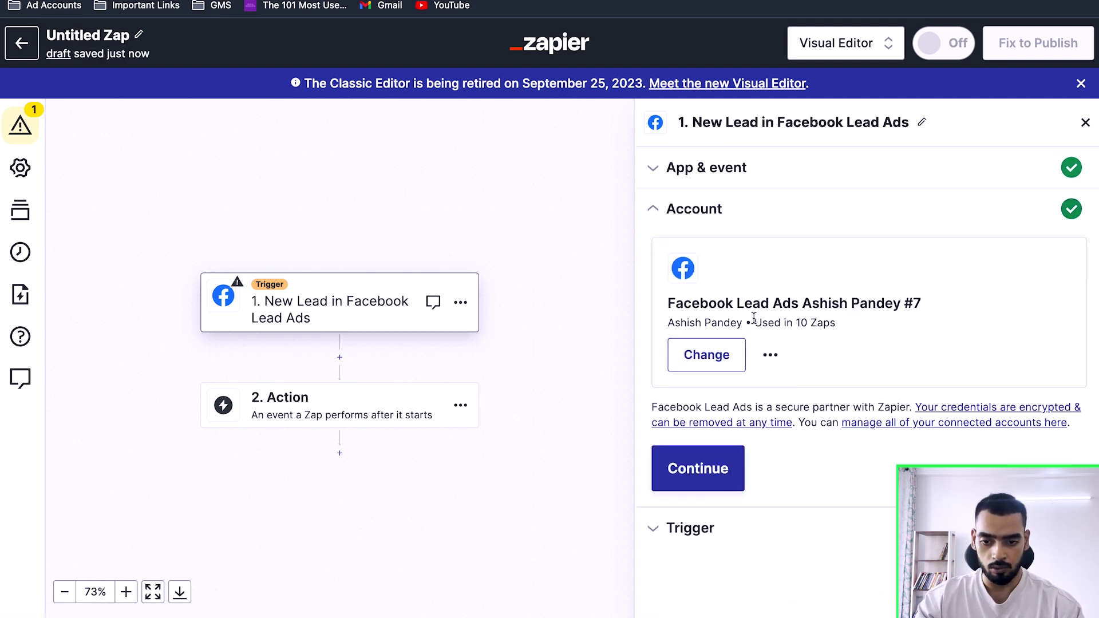
pyautogui.click(714, 469)
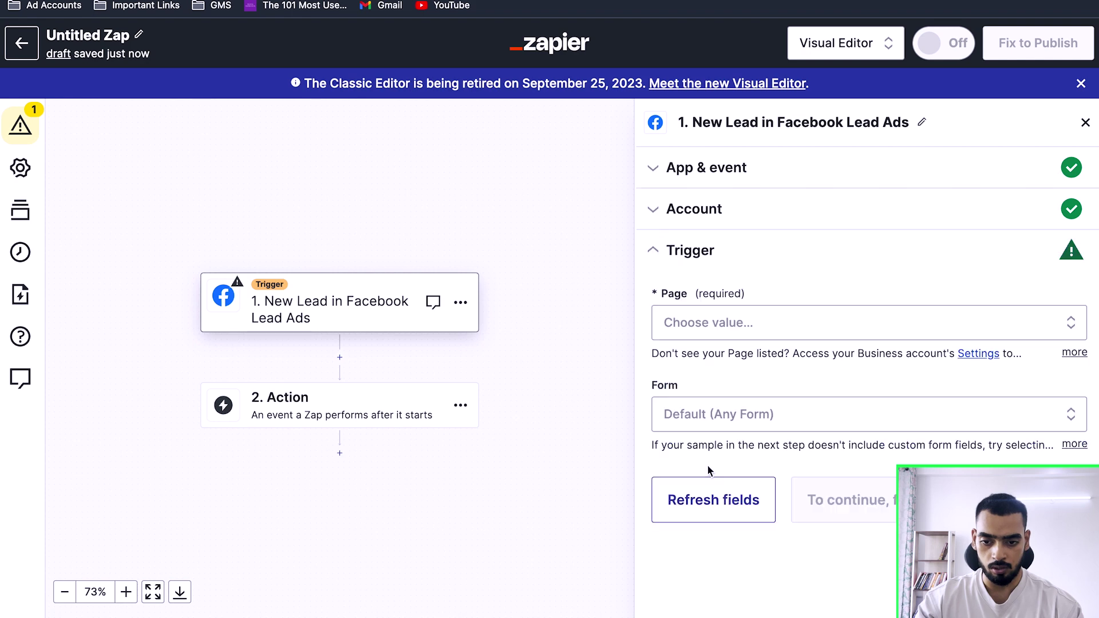
# Step: Set the trigger's page to Growth Magnet Studio and its form to GUARANTEED CLOSES, and continue to the test
pyautogui.click(713, 325)
pyautogui.write('grw')
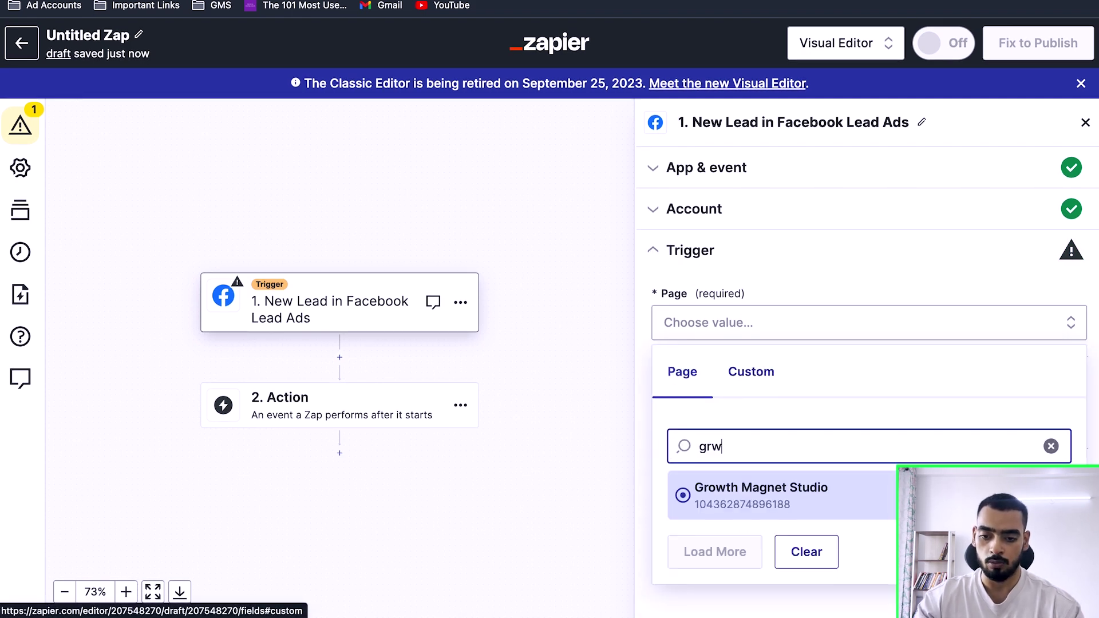
pyautogui.press('BackSpace')
pyautogui.write('o')
pyautogui.click(737, 495)
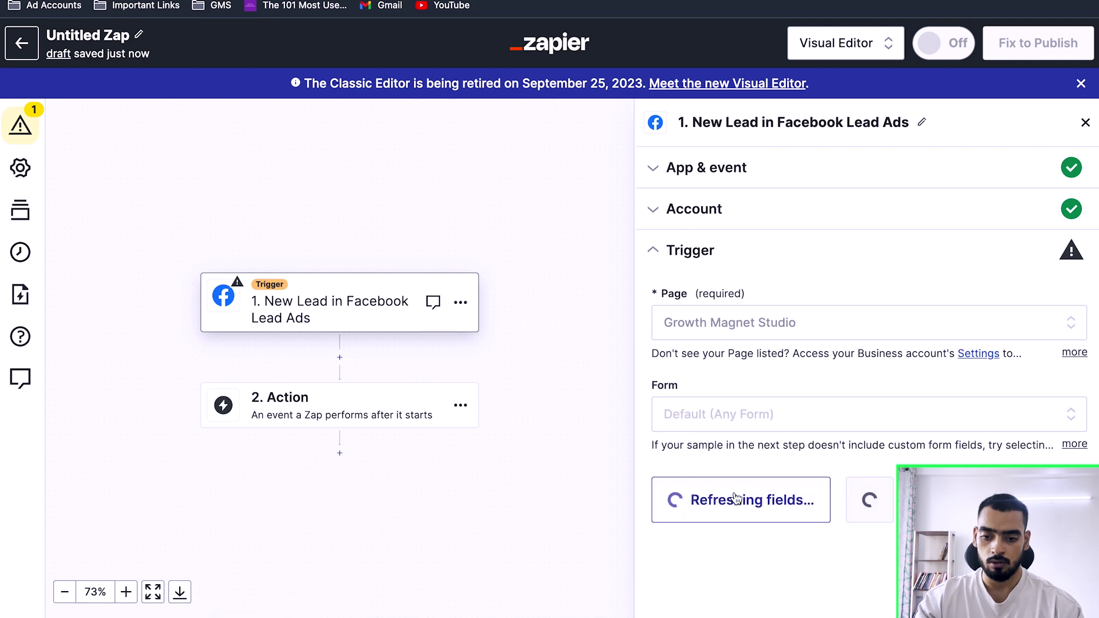
pyautogui.click(707, 414)
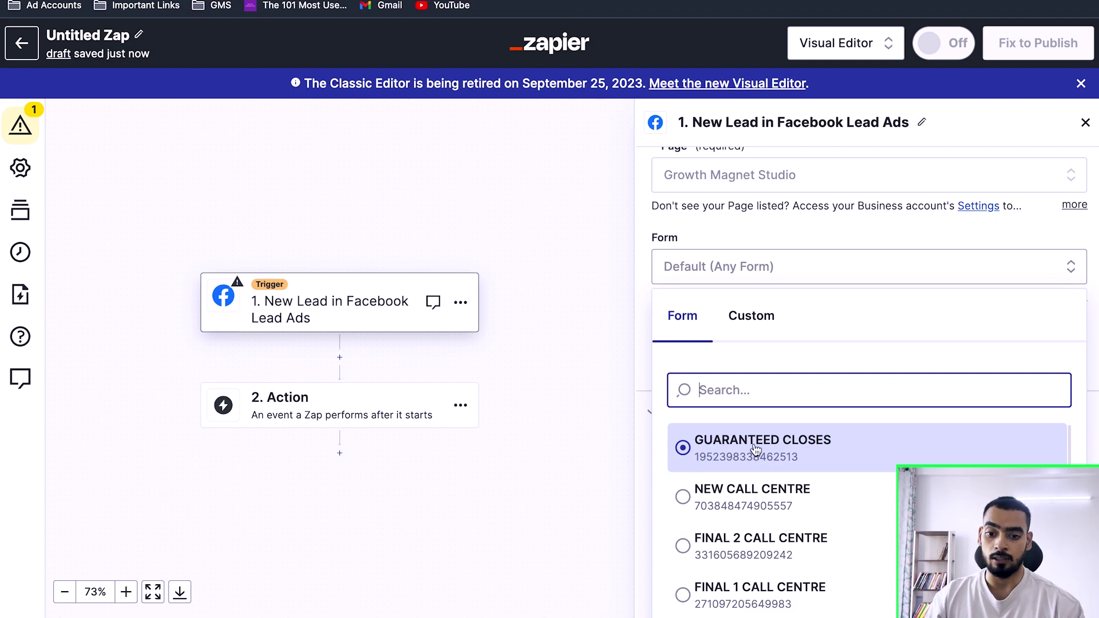
pyautogui.click(756, 450)
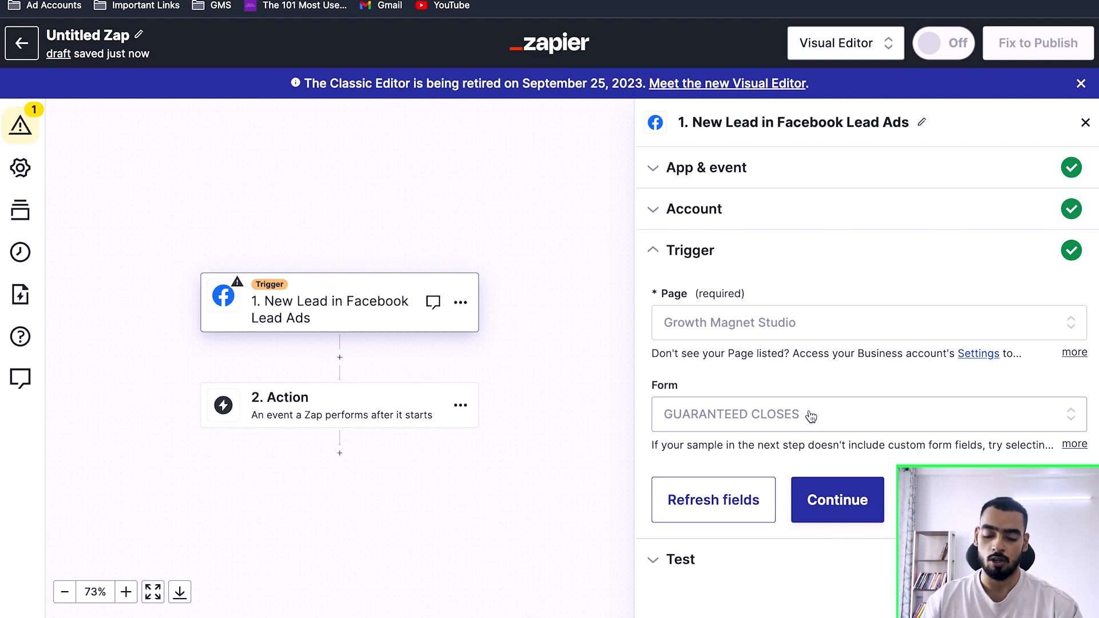
pyautogui.click(837, 486)
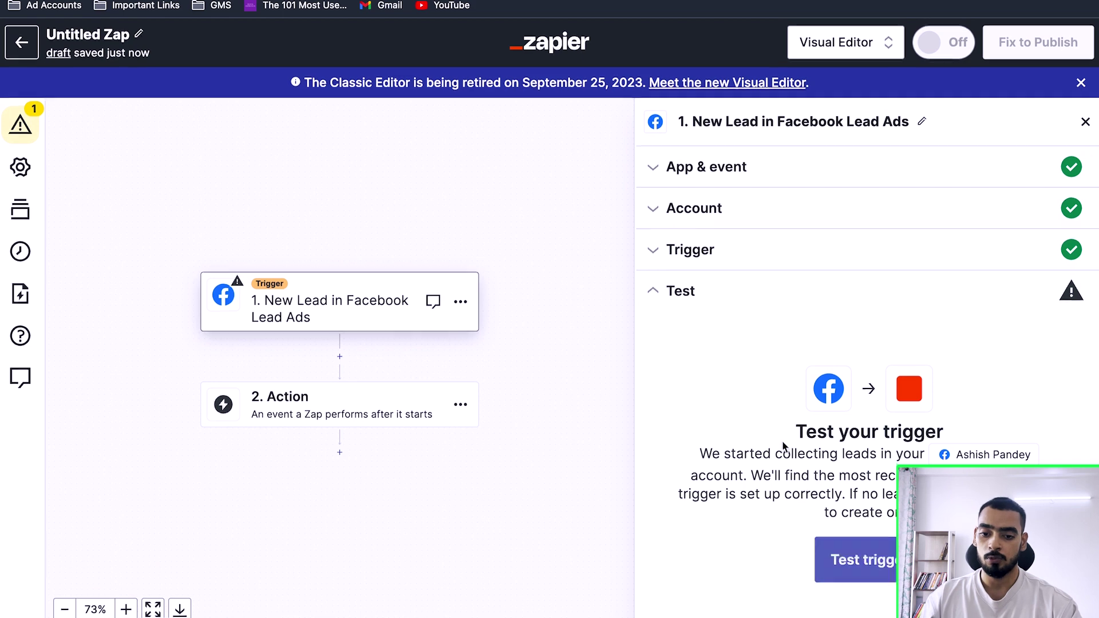
# Step: Test the trigger, review the fields of the Lead A record and continue with that record
pyautogui.click(866, 560)
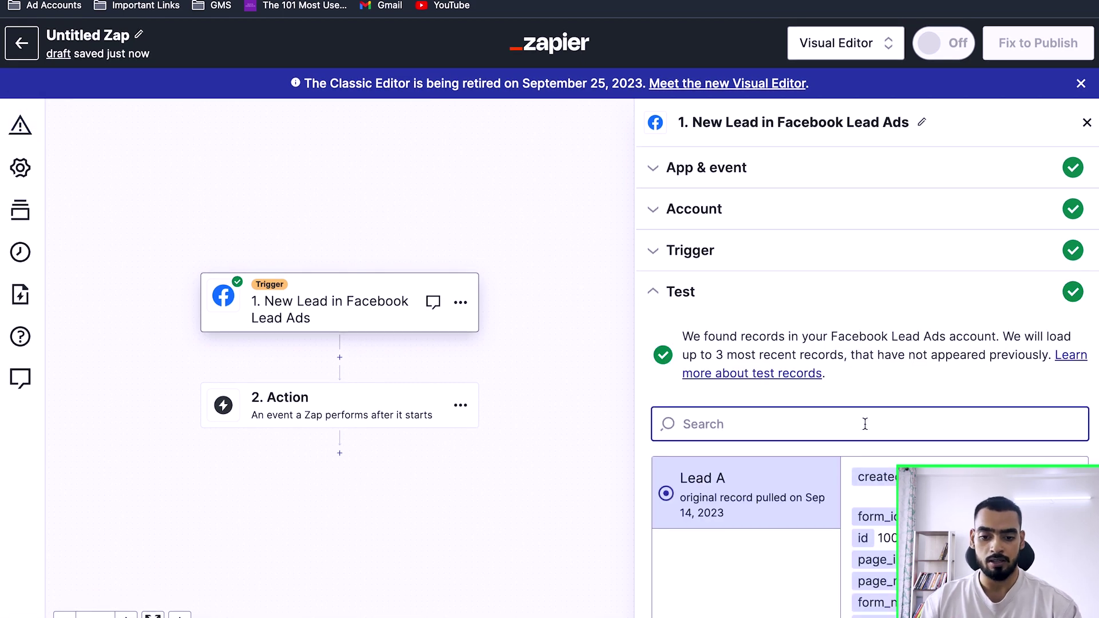
pyautogui.scroll(-5, 882, 435)
pyautogui.scroll(-8, 894, 448)
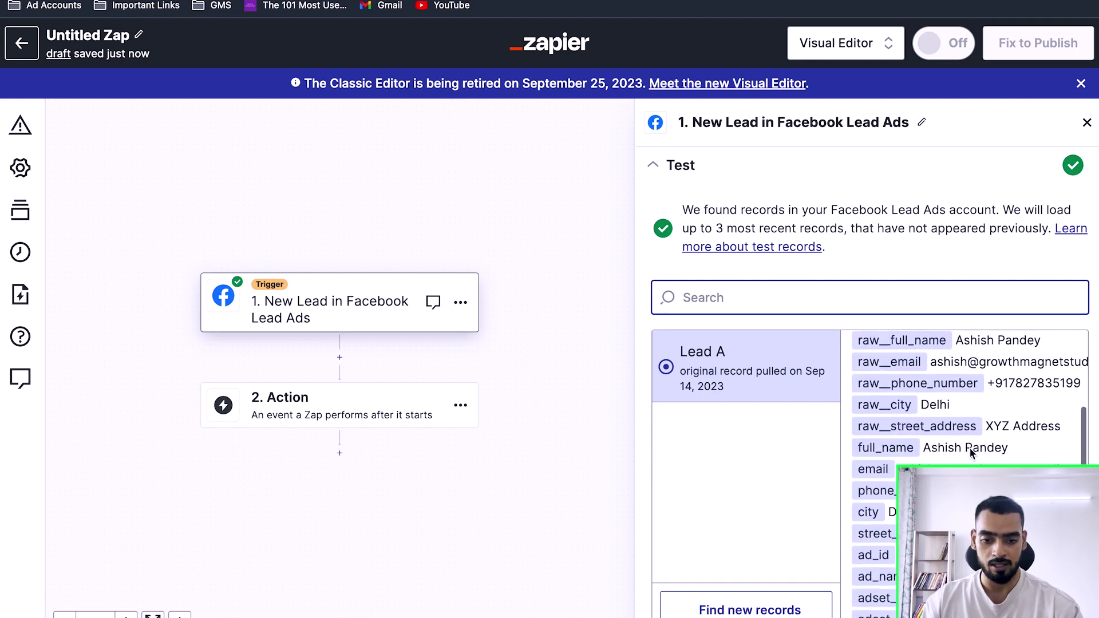
pyautogui.scroll(-2, 936, 375)
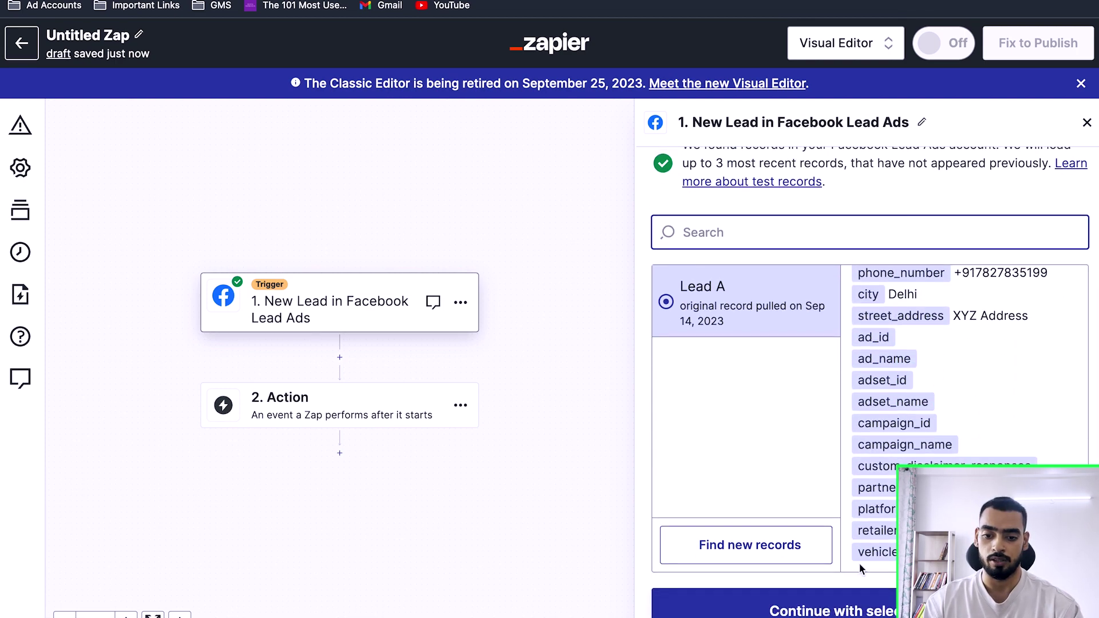
pyautogui.click(869, 598)
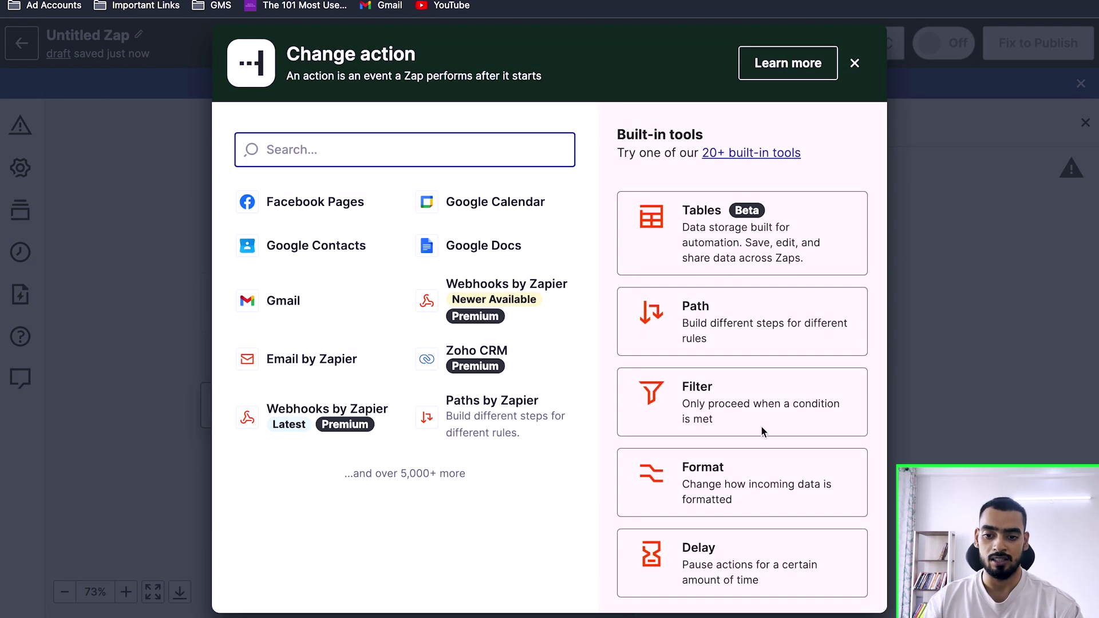
# Step: Set the Zap's action to Google Sheets with the Create Spreadsheet Row event, and select row 2 in the GMS Ads spreadsheet
pyautogui.write('goog')
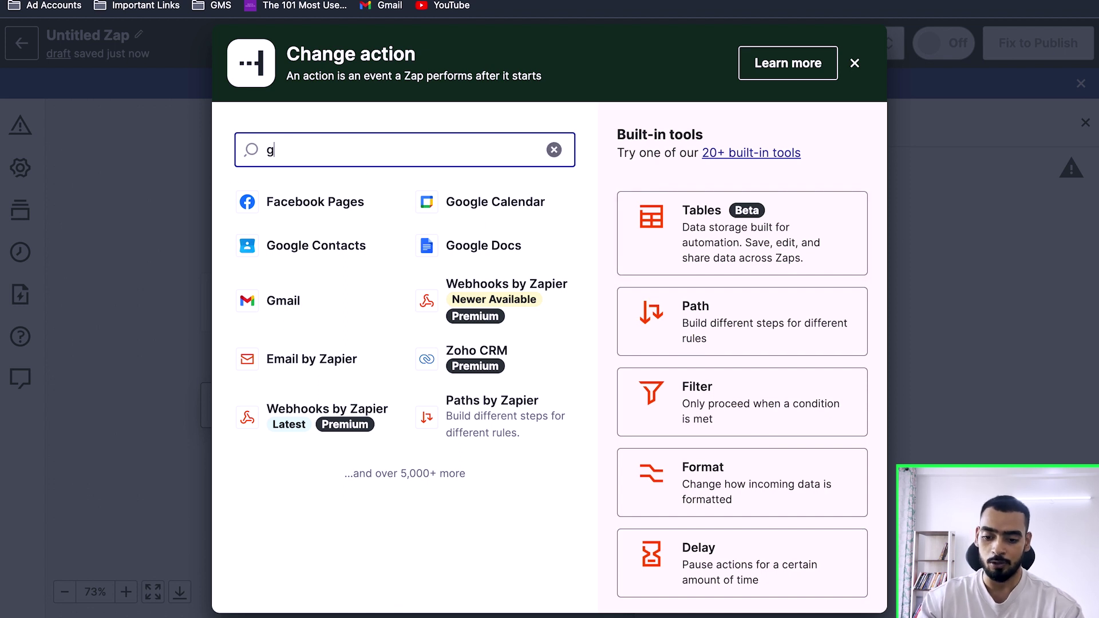
pyautogui.click(316, 211)
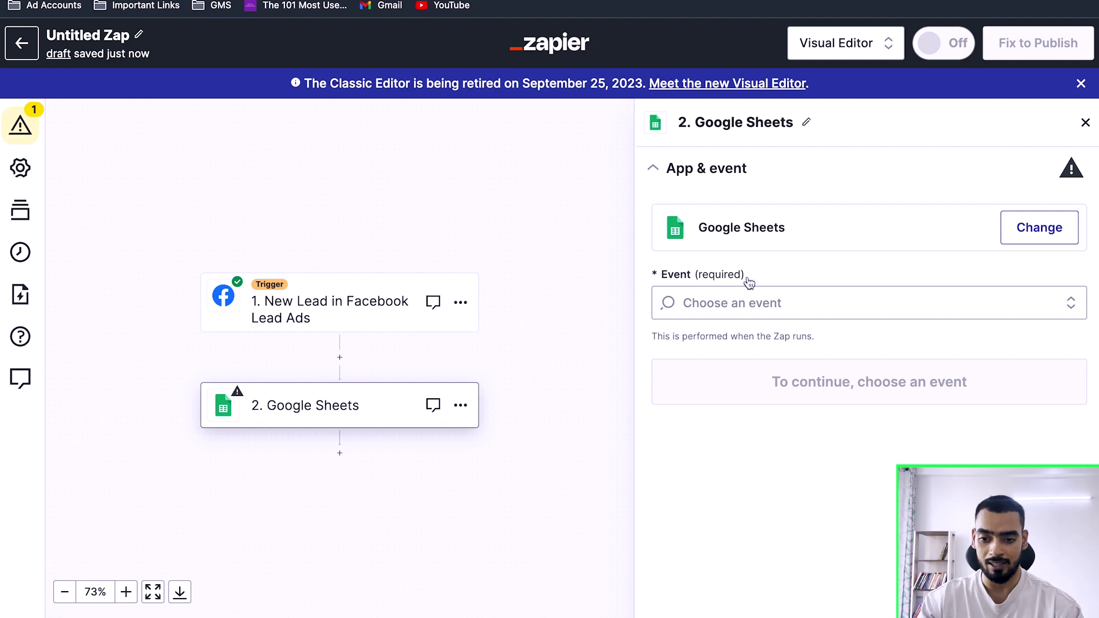
pyautogui.click(749, 291)
pyautogui.scroll(-5, 752, 370)
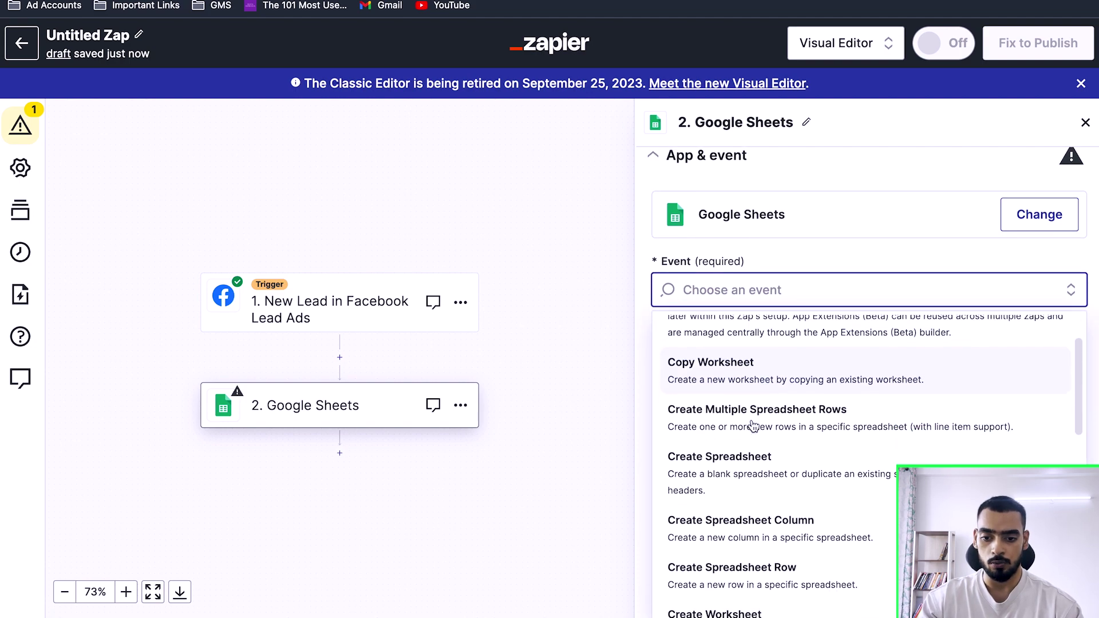
pyautogui.click(732, 504)
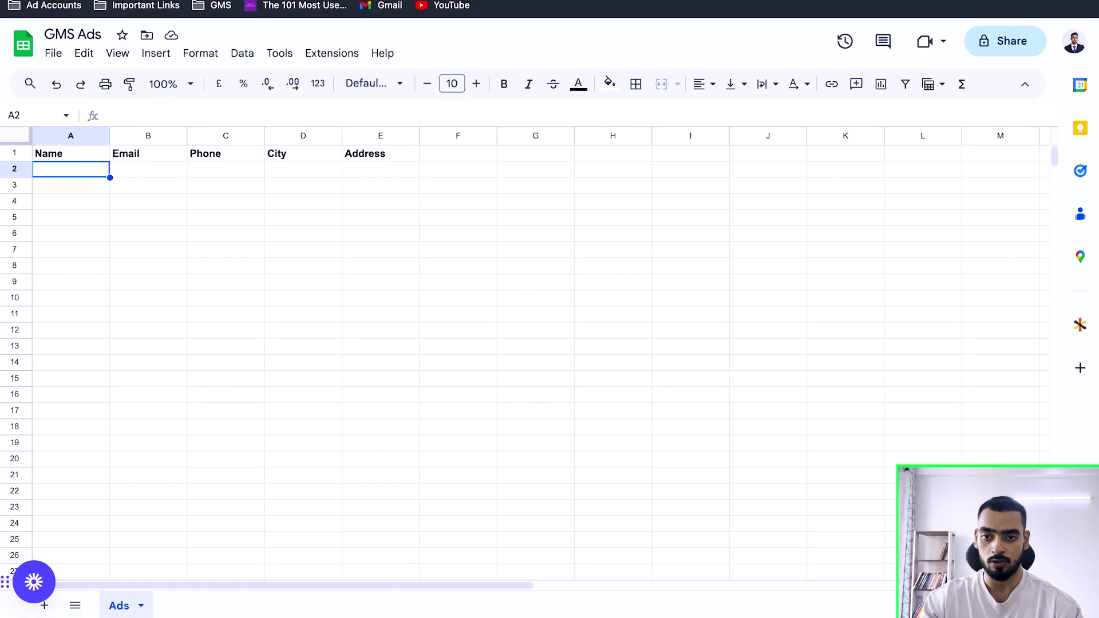
pyautogui.click(12, 168)
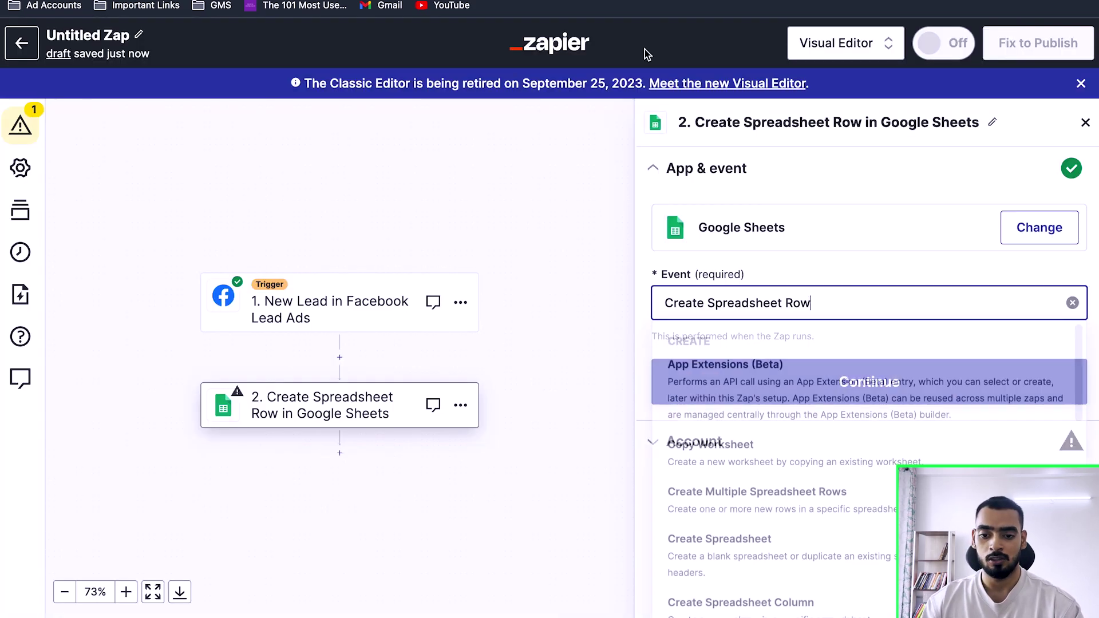
# Step: Back in Zapier, set the Google Sheets action's event to Create Spreadsheet Row again and continue to the account selection
pyautogui.click(759, 380)
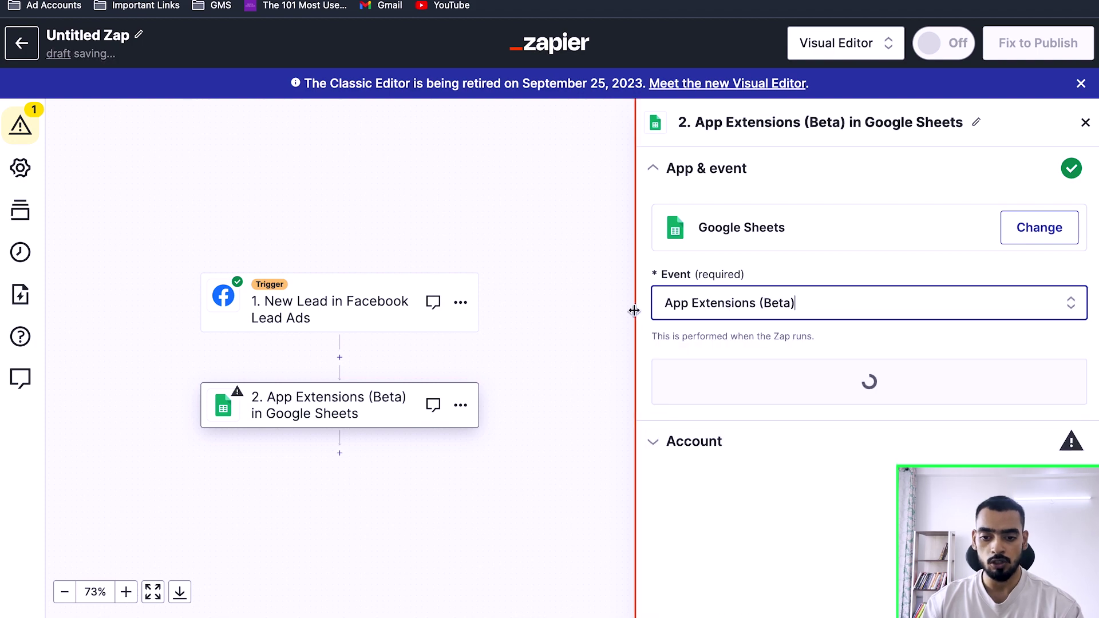
pyautogui.click(747, 302)
pyautogui.scroll(-1, 756, 560)
pyautogui.scroll(-2, 756, 560)
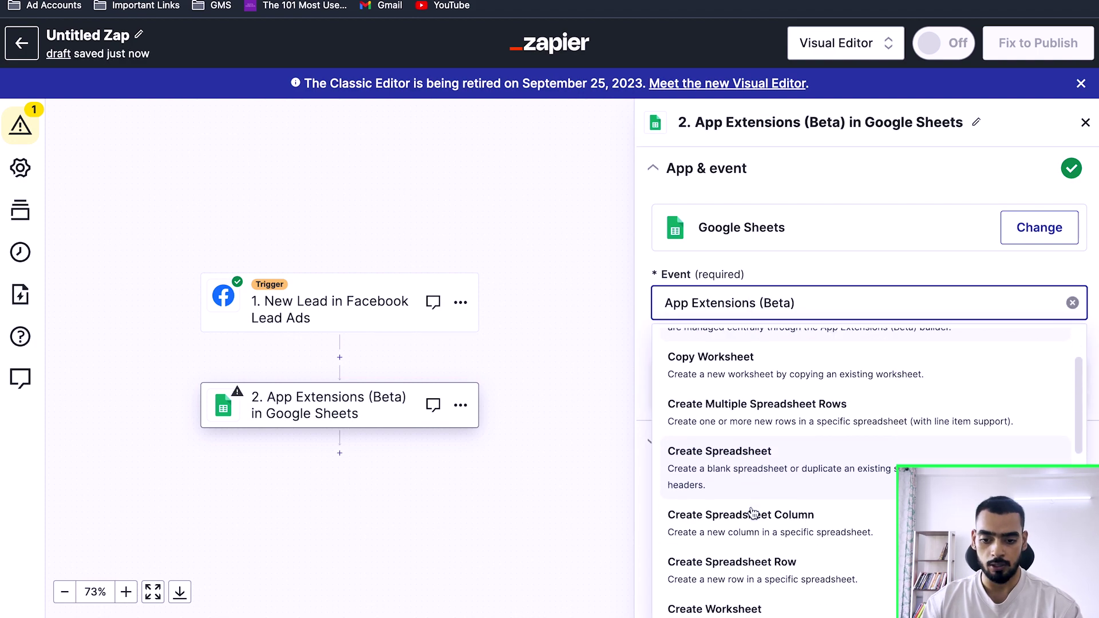
pyautogui.click(757, 523)
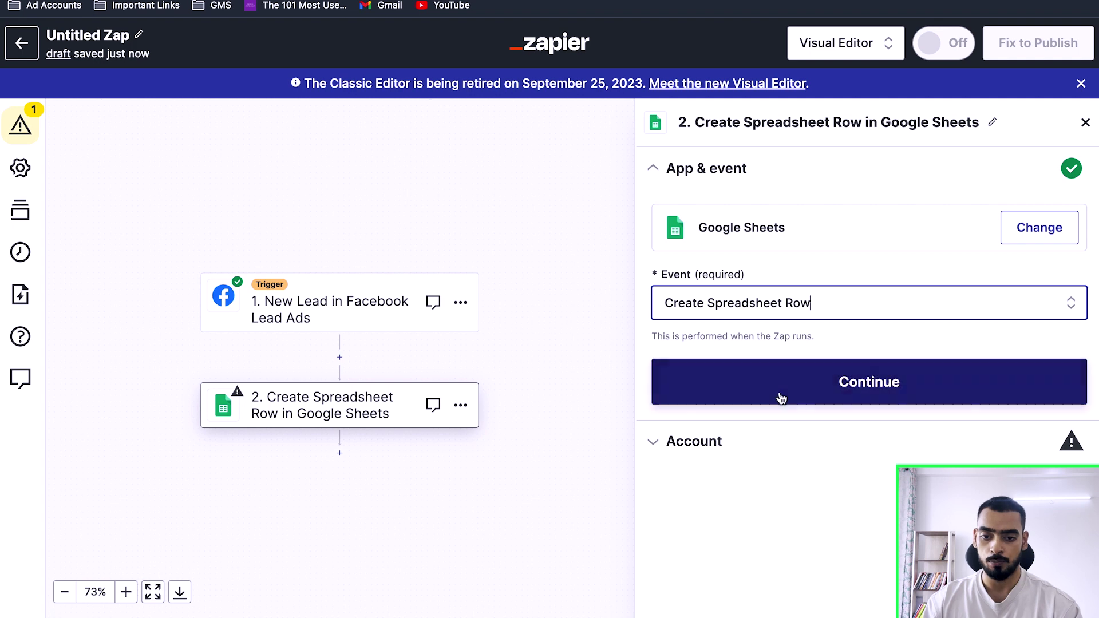
pyautogui.click(779, 395)
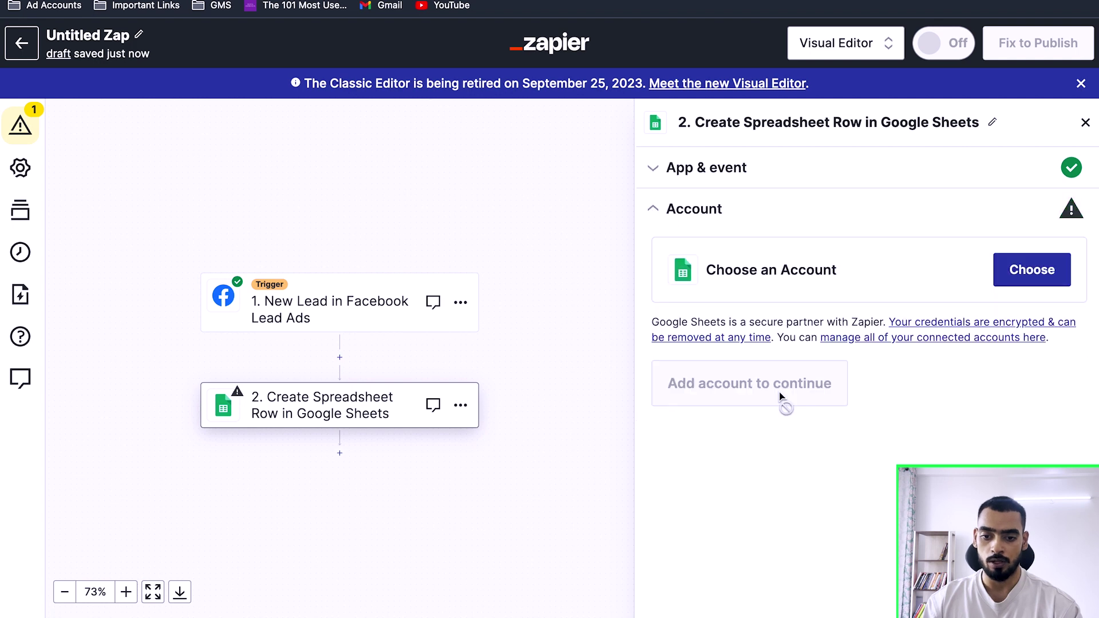
# Step: Search the connected Google Sheets accounts, choose the matching account for the action and continue
pyautogui.click(1028, 270)
pyautogui.scroll(-3, 836, 442)
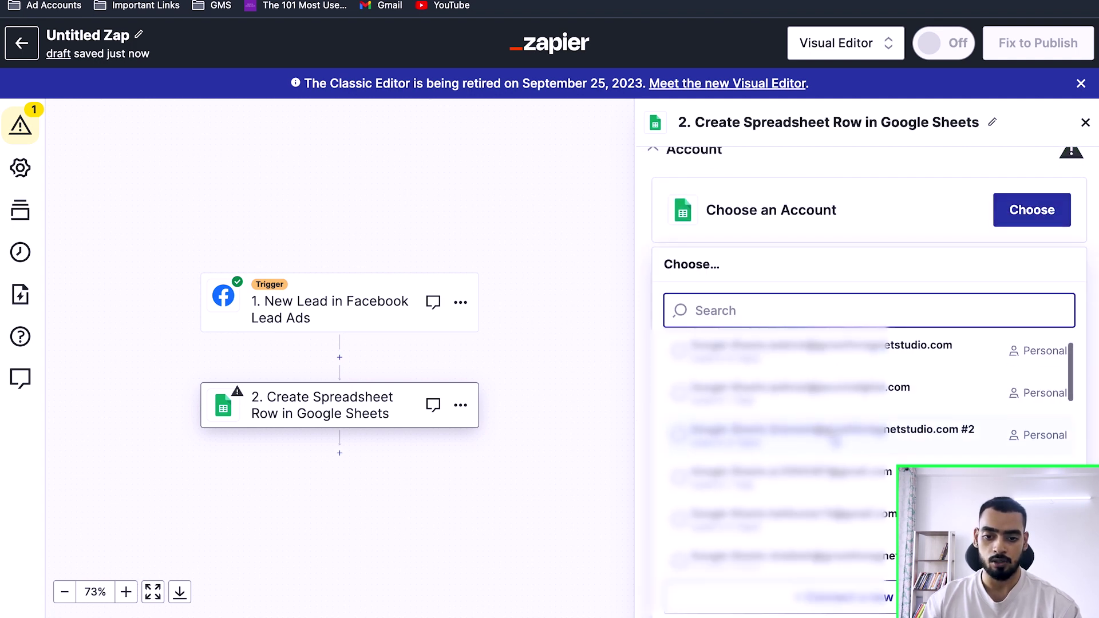
pyautogui.scroll(-2, 835, 440)
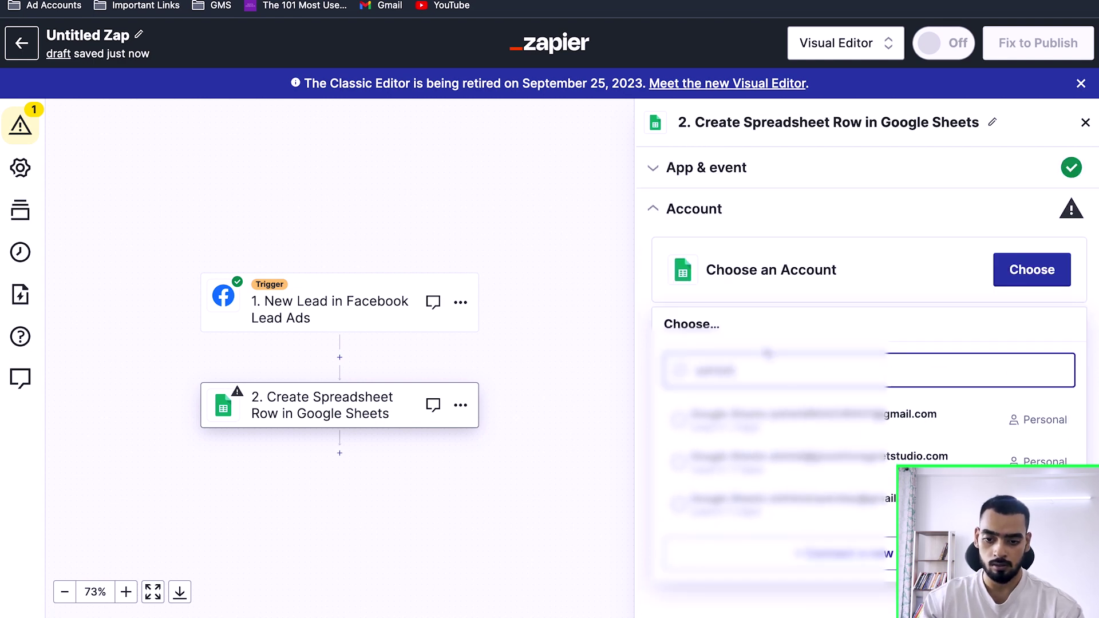
pyautogui.click(781, 478)
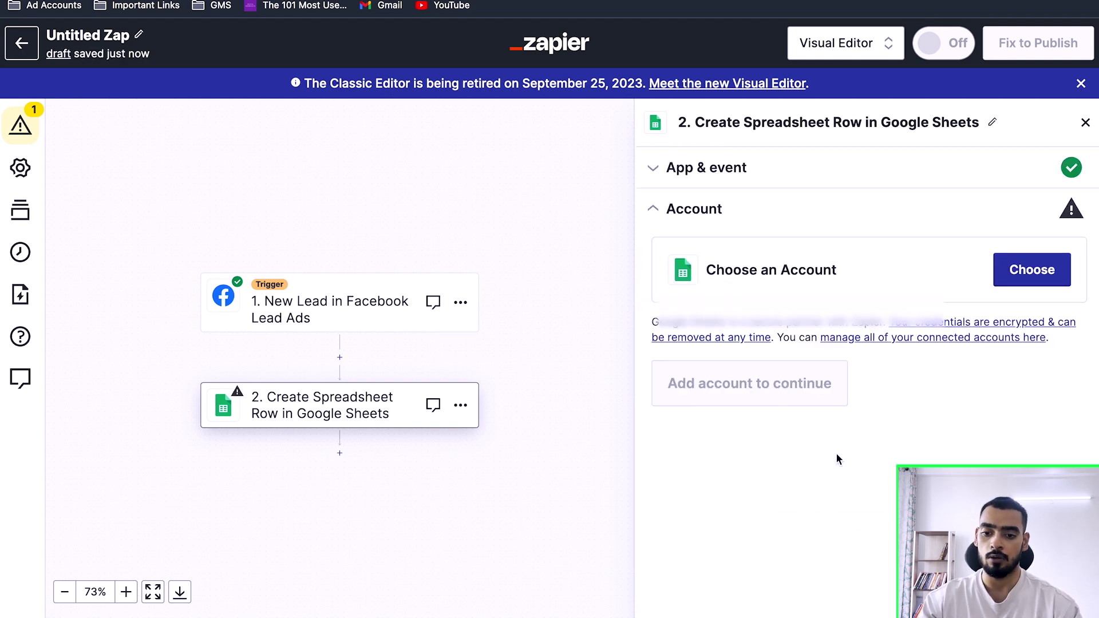
pyautogui.click(710, 468)
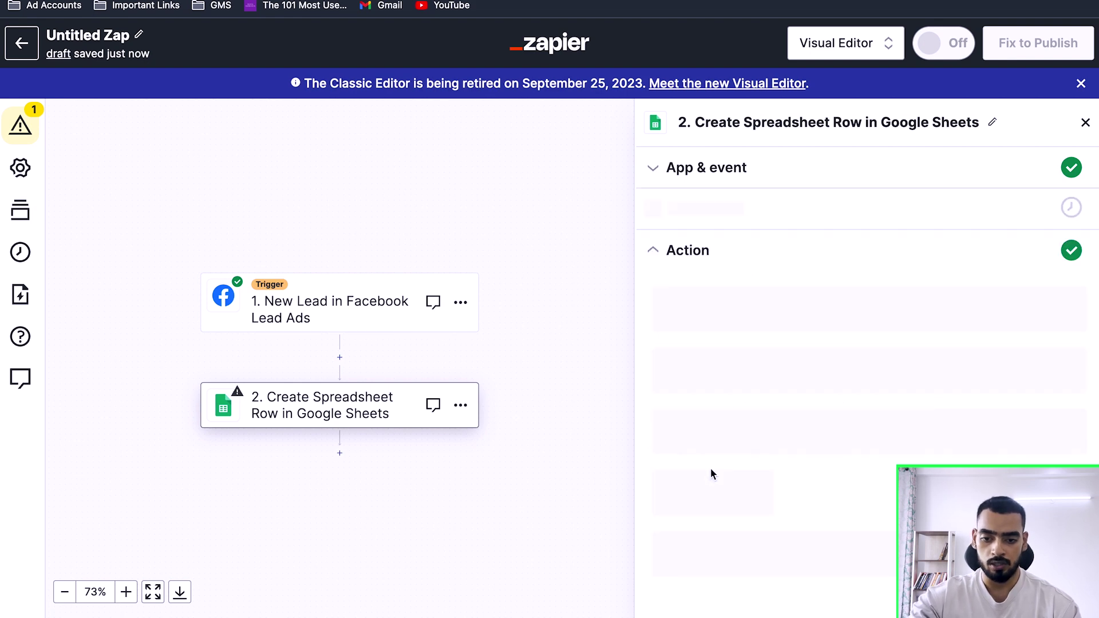
# Step: Set the Google Sheets action's drive to My Google Drive and its spreadsheet to GMS Ads
pyautogui.click(699, 319)
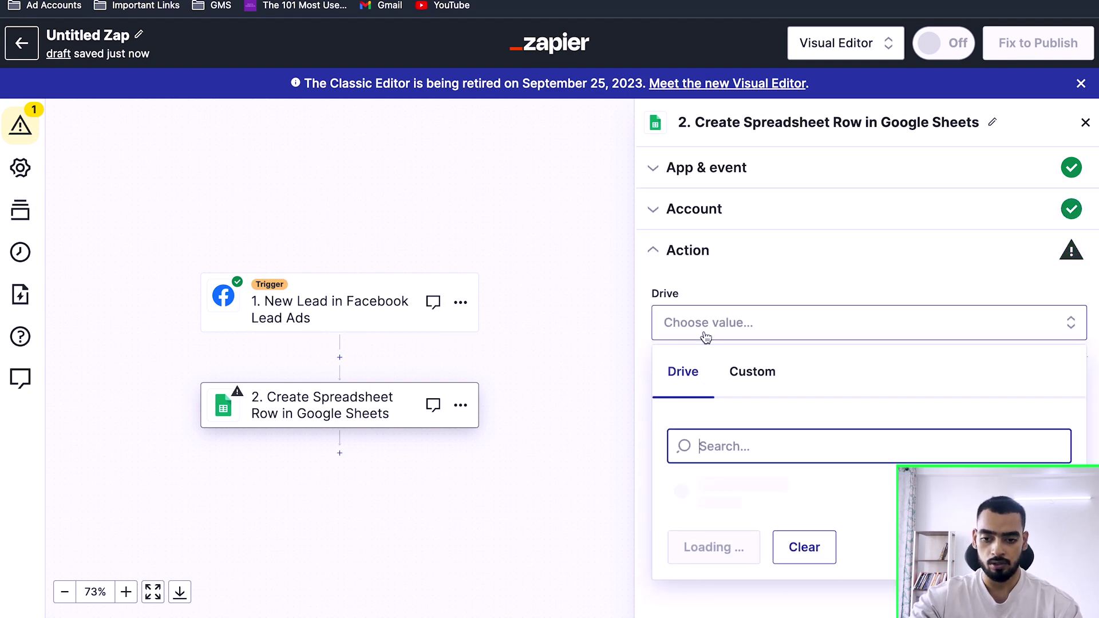
pyautogui.click(696, 478)
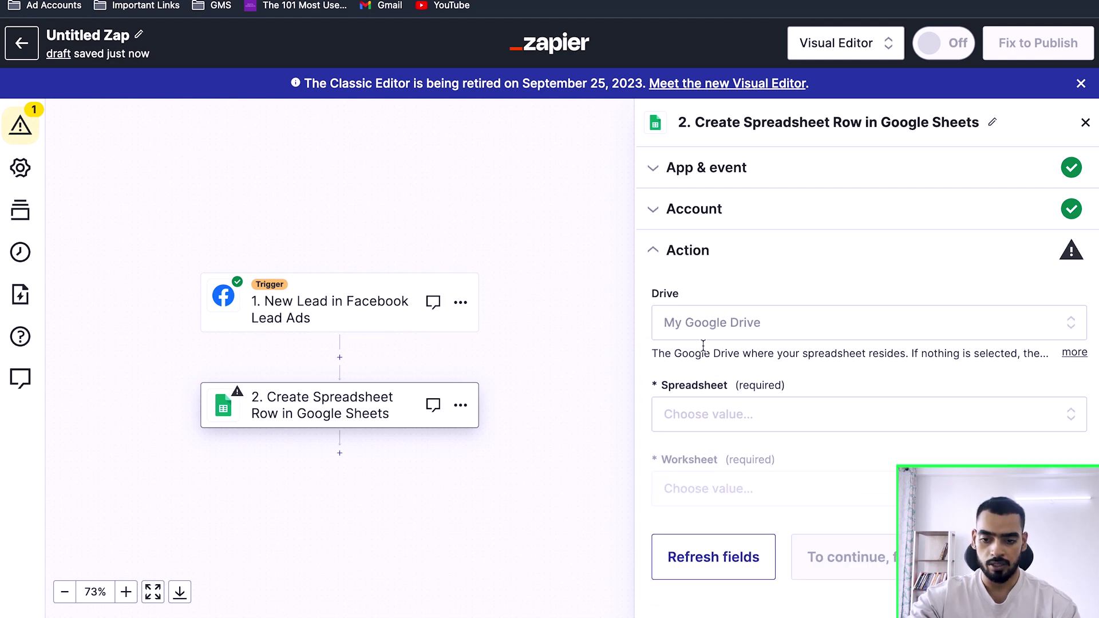
pyautogui.click(710, 417)
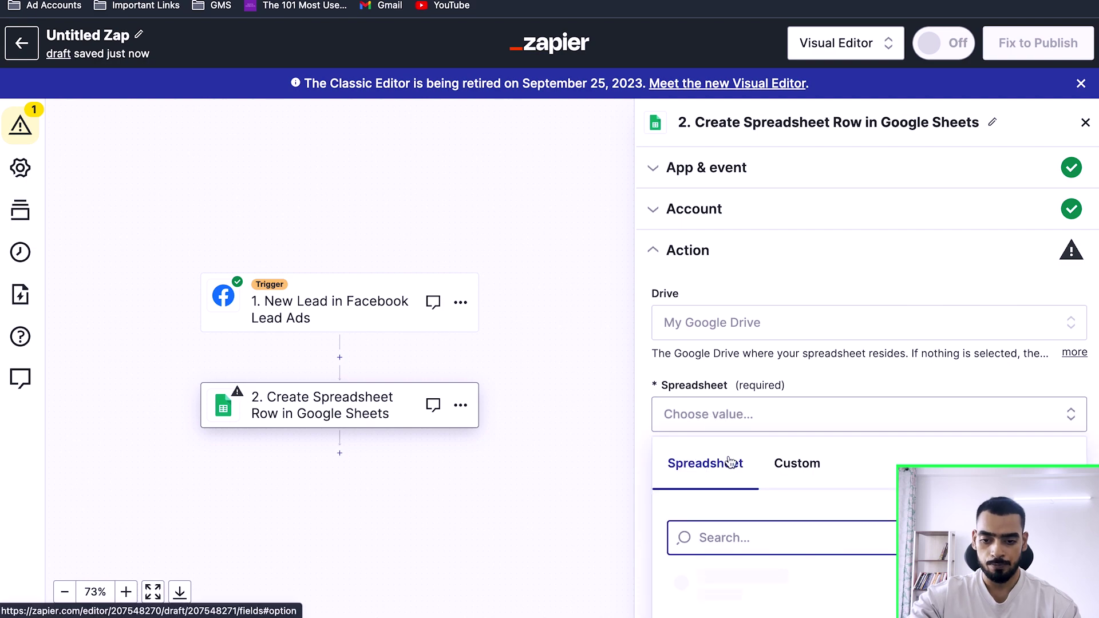
pyautogui.scroll(-1, 729, 459)
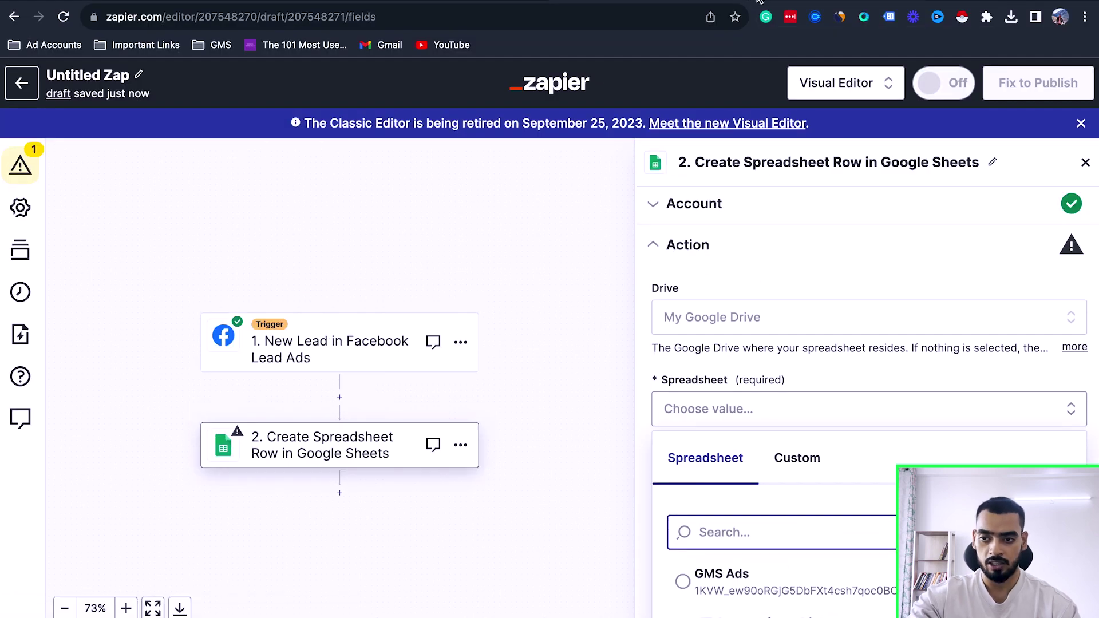
pyautogui.scroll(-3, 802, 469)
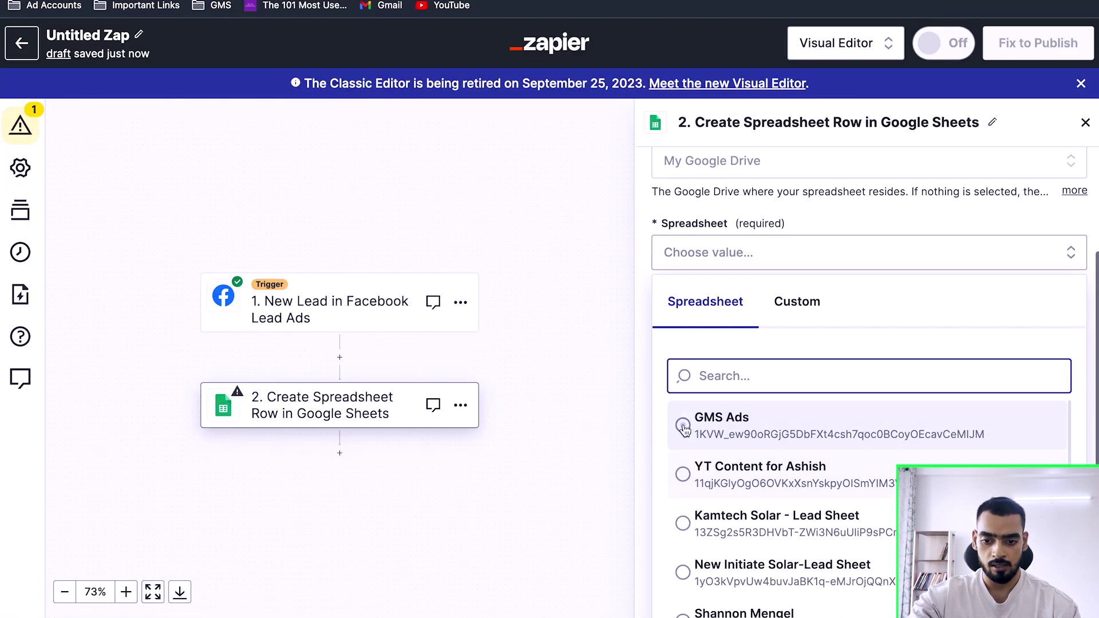
pyautogui.click(687, 469)
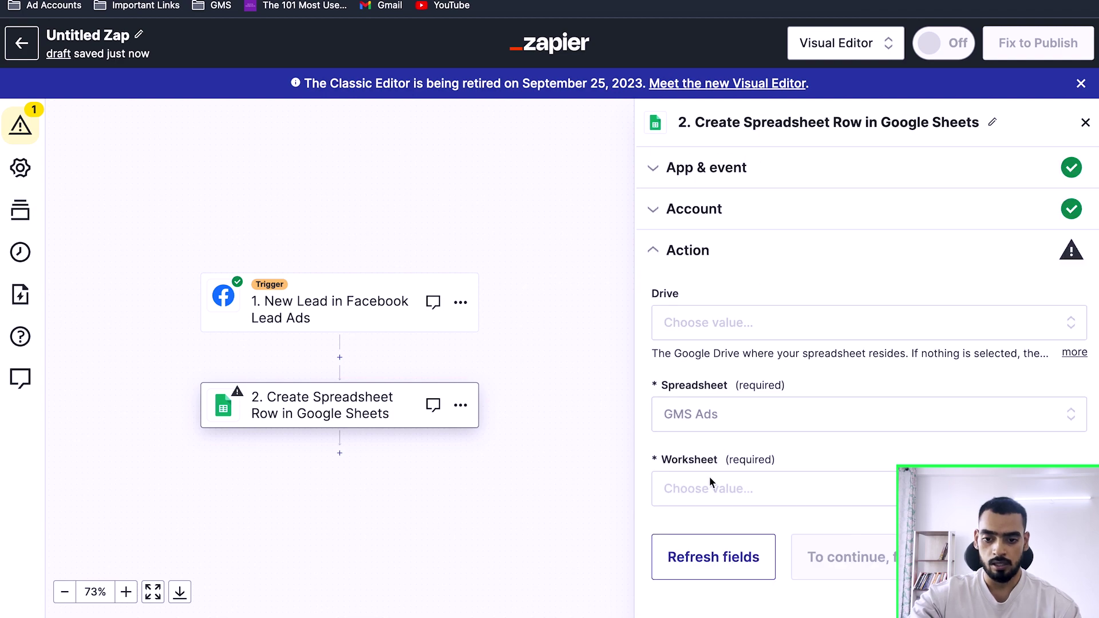
# Step: Set the worksheet to Ads, then review the column fields and the available drive options
pyautogui.click(709, 487)
pyautogui.scroll(-1, 746, 417)
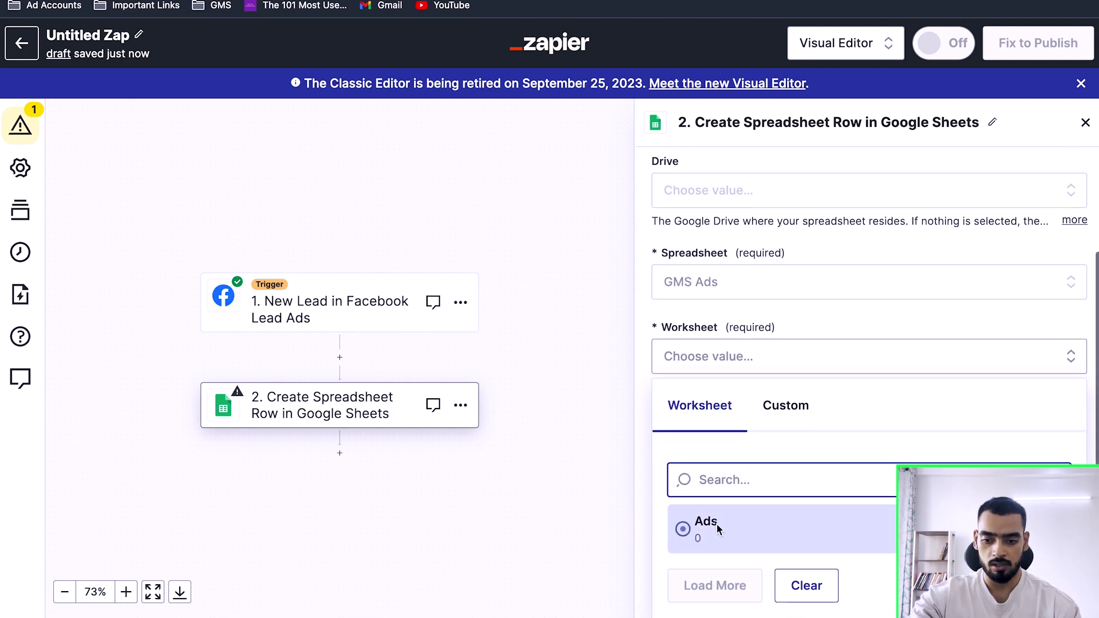
pyautogui.click(684, 525)
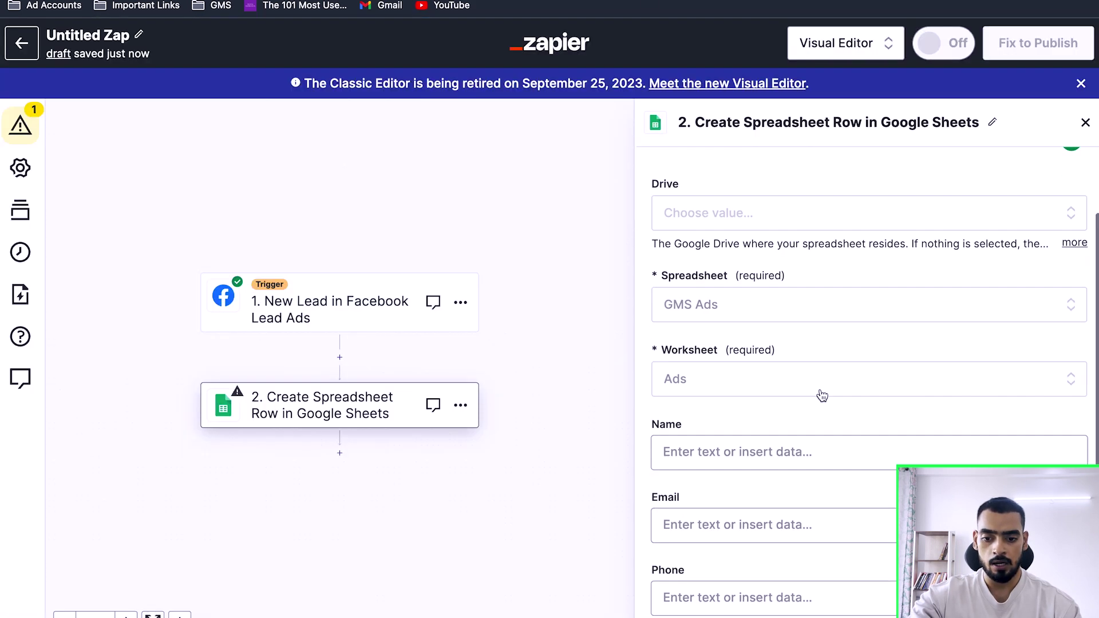
pyautogui.scroll(-3, 739, 349)
pyautogui.scroll(4, 714, 270)
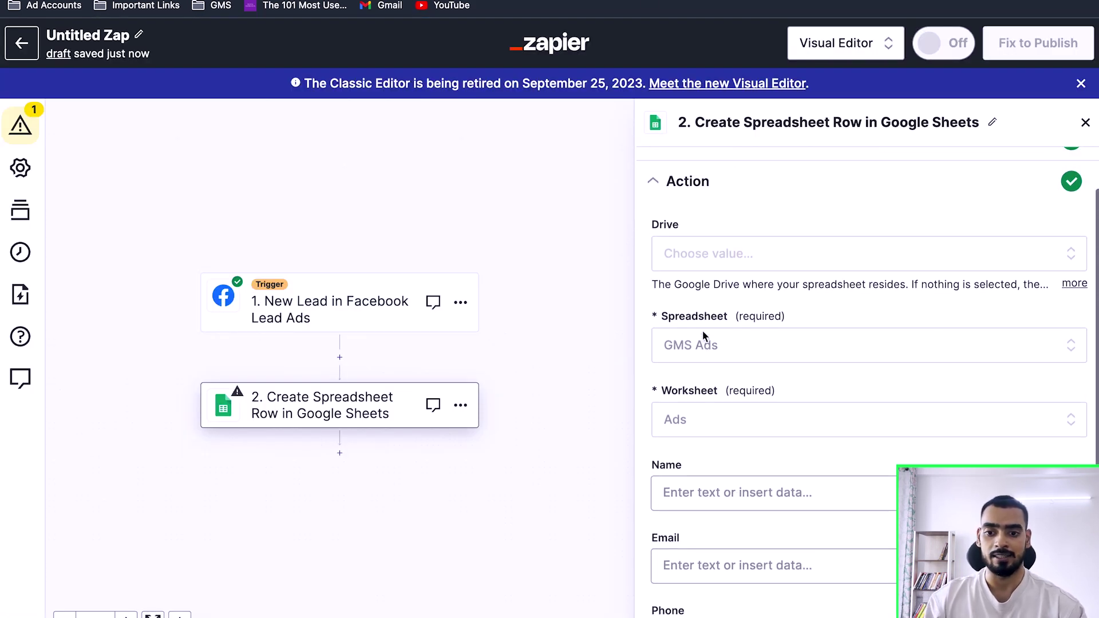
pyautogui.scroll(2, 704, 335)
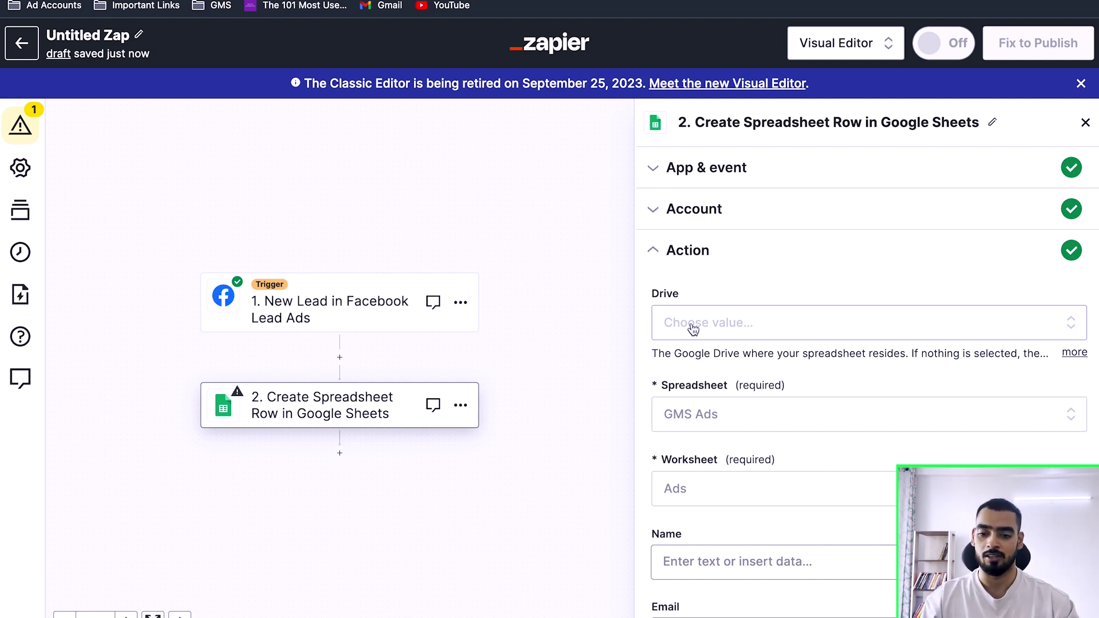
pyautogui.click(693, 328)
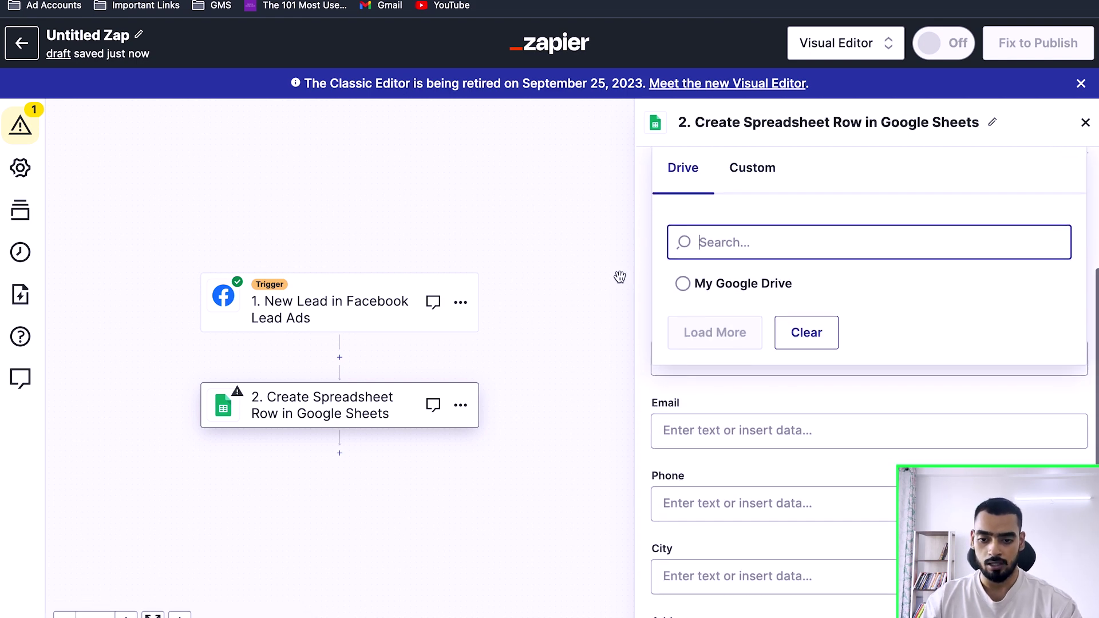
pyautogui.click(647, 287)
# Step: Map the Name column to the Facebook lead's Full Name and the Email column to its Email field
pyautogui.click(675, 306)
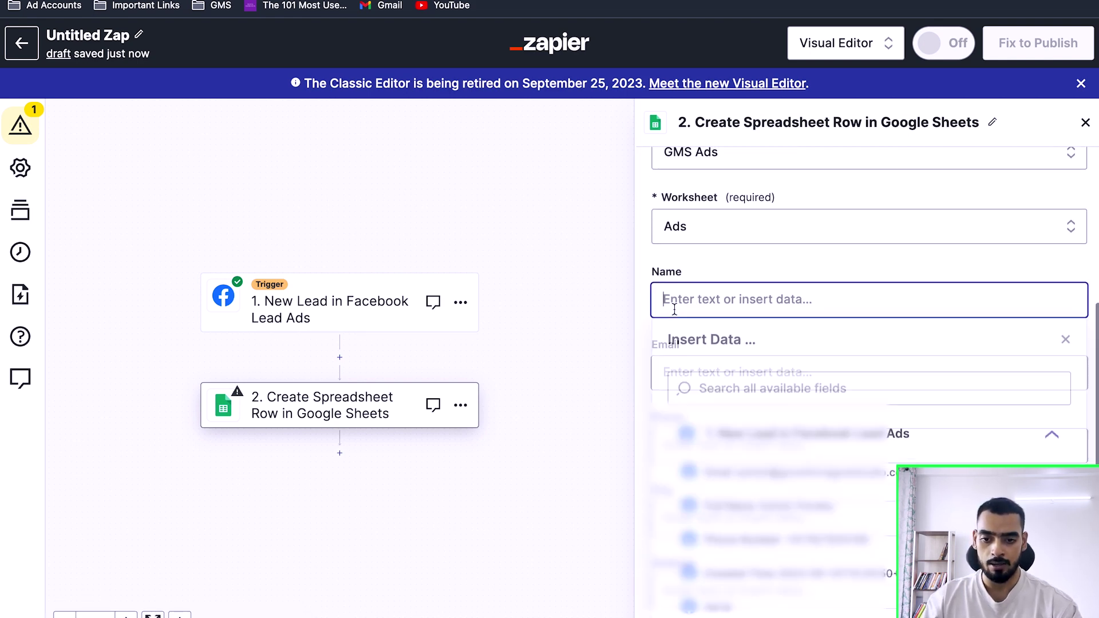
pyautogui.click(756, 484)
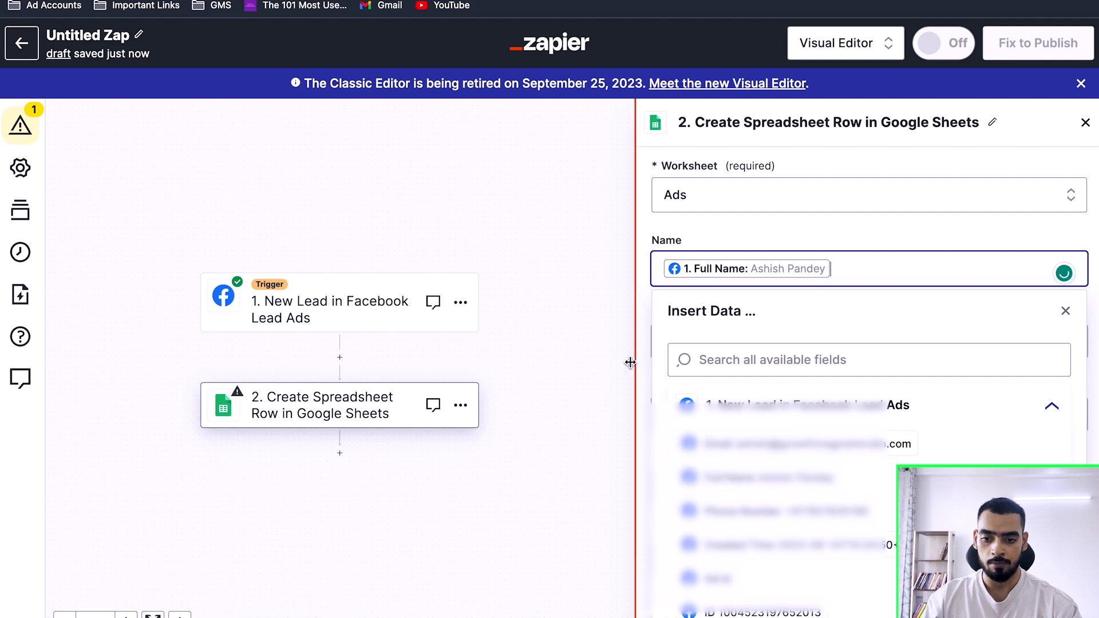
pyautogui.click(693, 353)
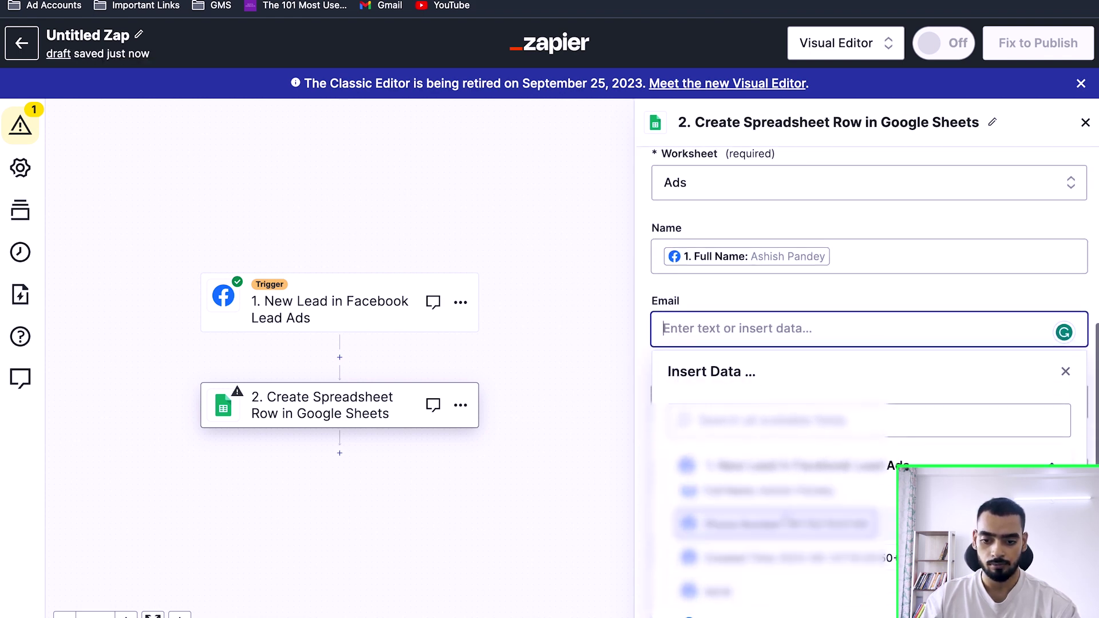
pyautogui.click(750, 504)
# Step: Map the Phone column to the lead's Phone Number and the City column to its City field
pyautogui.click(745, 395)
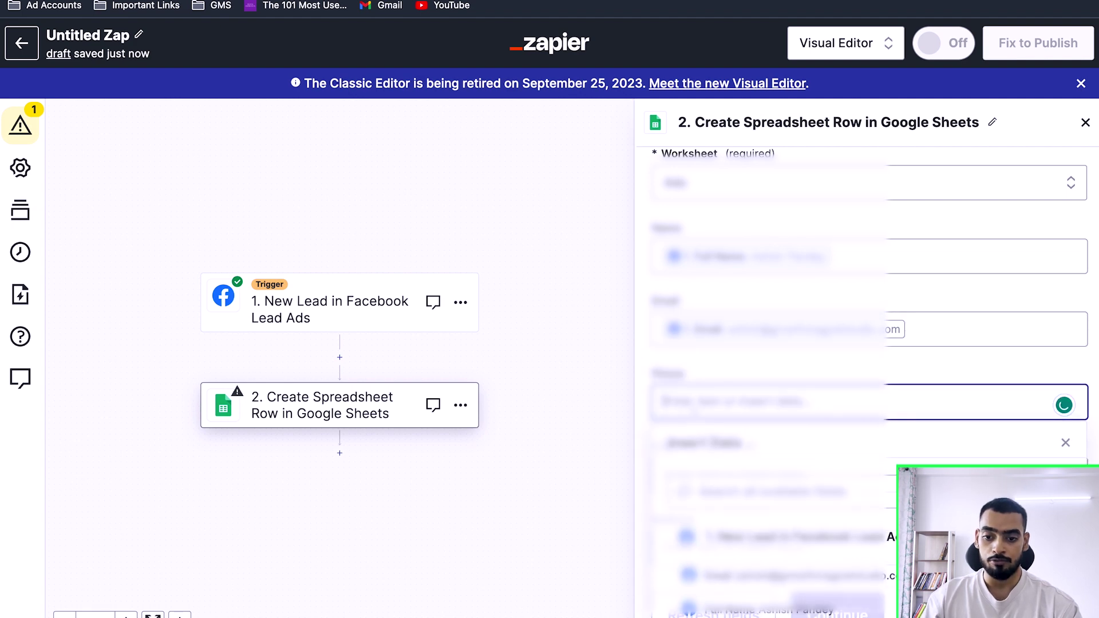
pyautogui.click(738, 555)
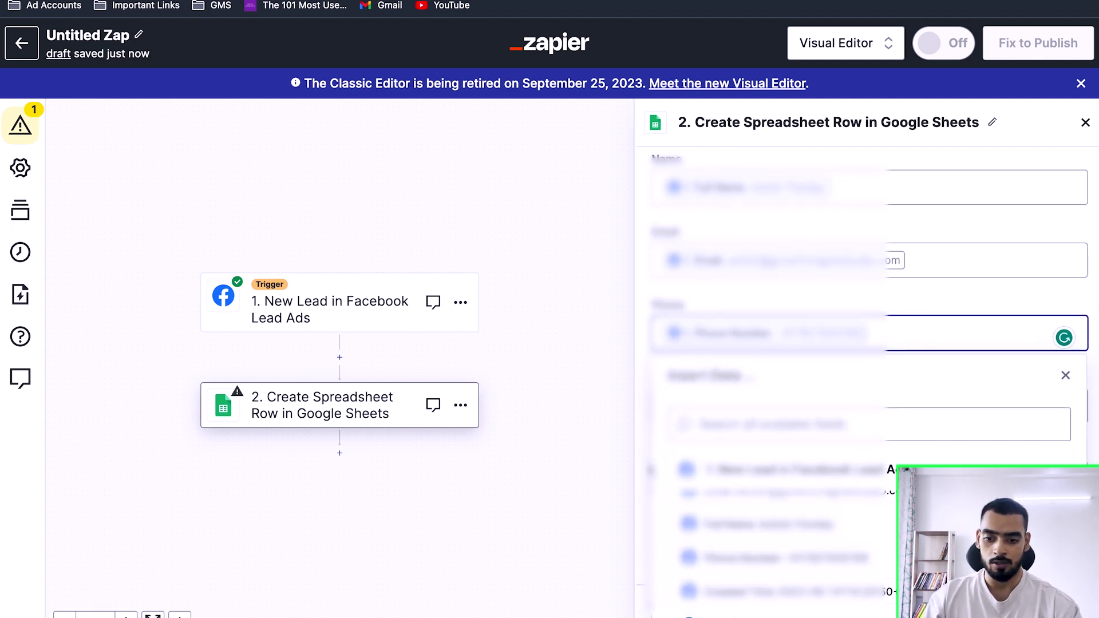
pyautogui.click(744, 356)
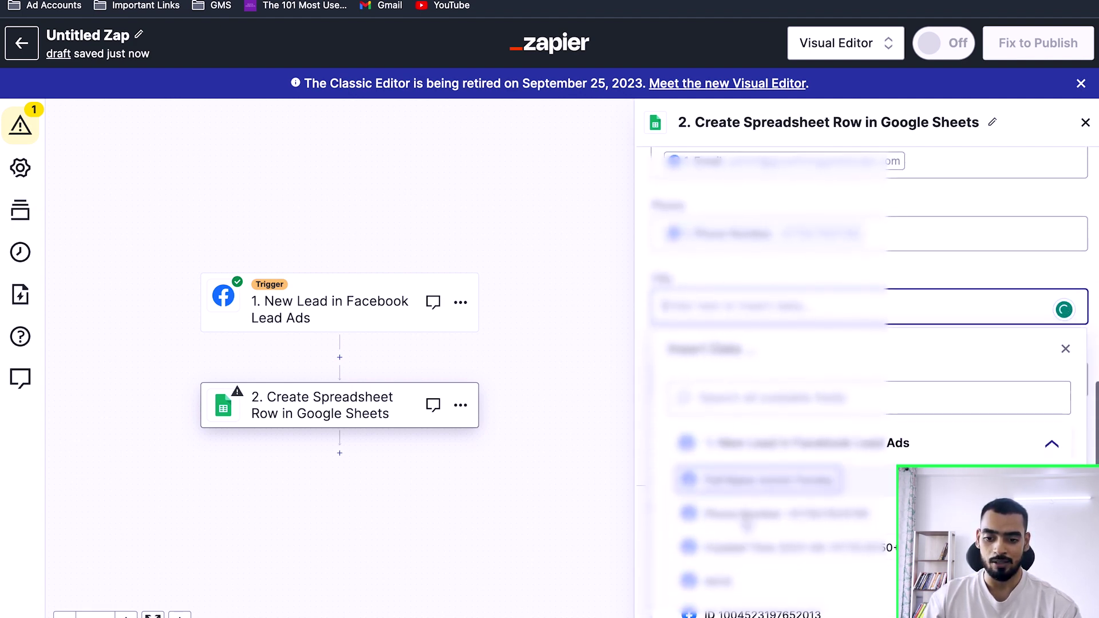
pyautogui.click(728, 575)
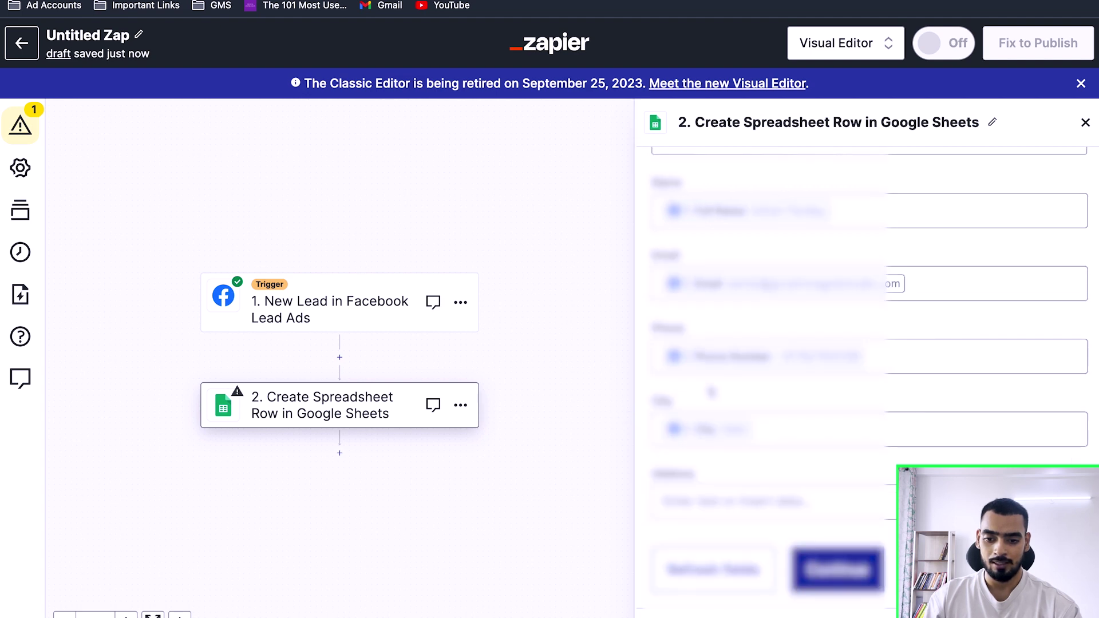
# Step: Search the lead's fields for "add" and map the Address column to Street Address
pyautogui.click(725, 501)
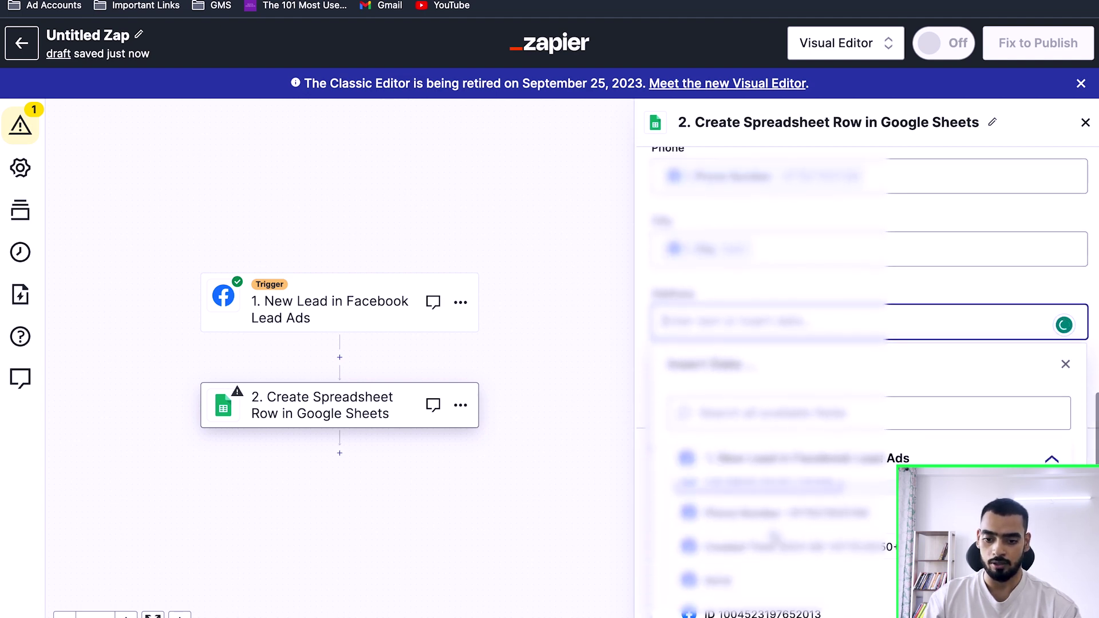
pyautogui.scroll(3, 754, 551)
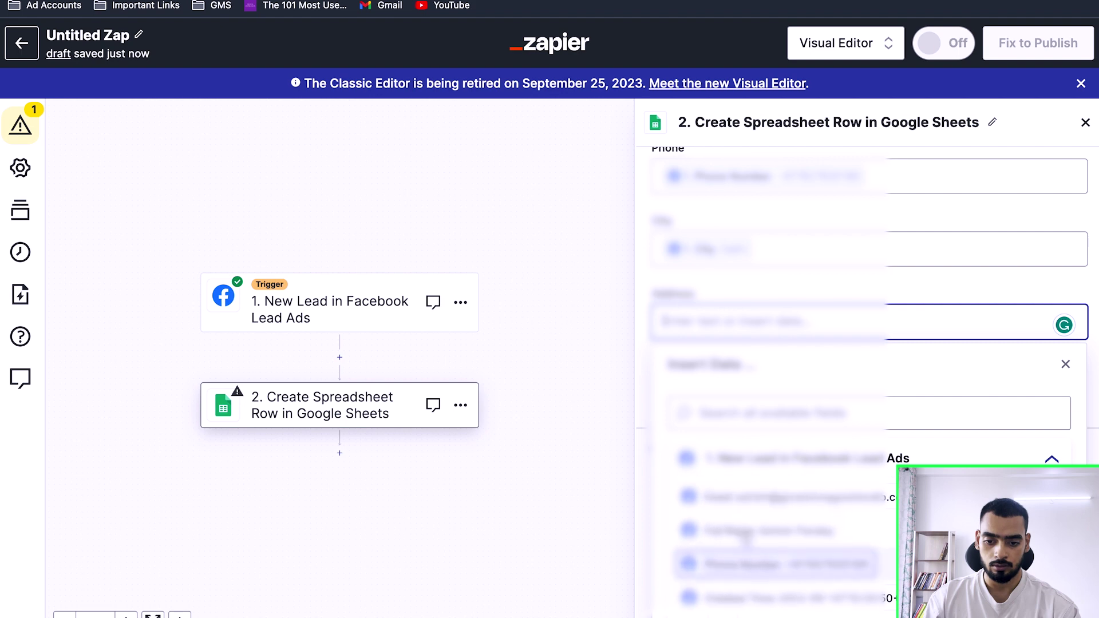
pyautogui.click(727, 441)
pyautogui.write('add')
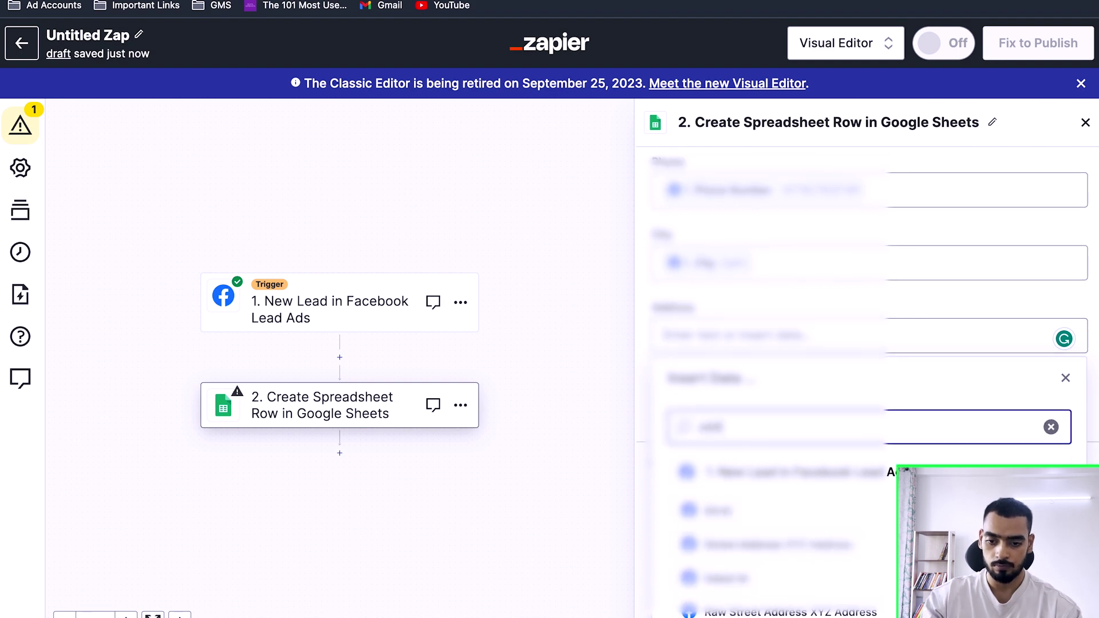
pyautogui.click(744, 544)
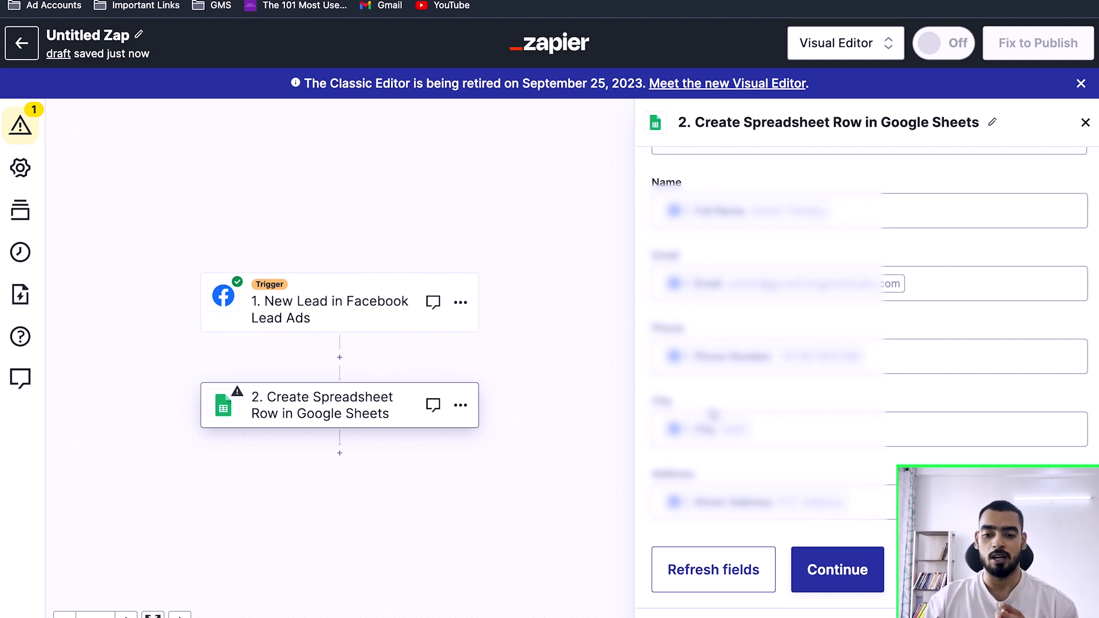
# Step: Continue to the action's test, send the test row to Google Sheets and switch to the GMS Ads spreadsheet
pyautogui.click(828, 552)
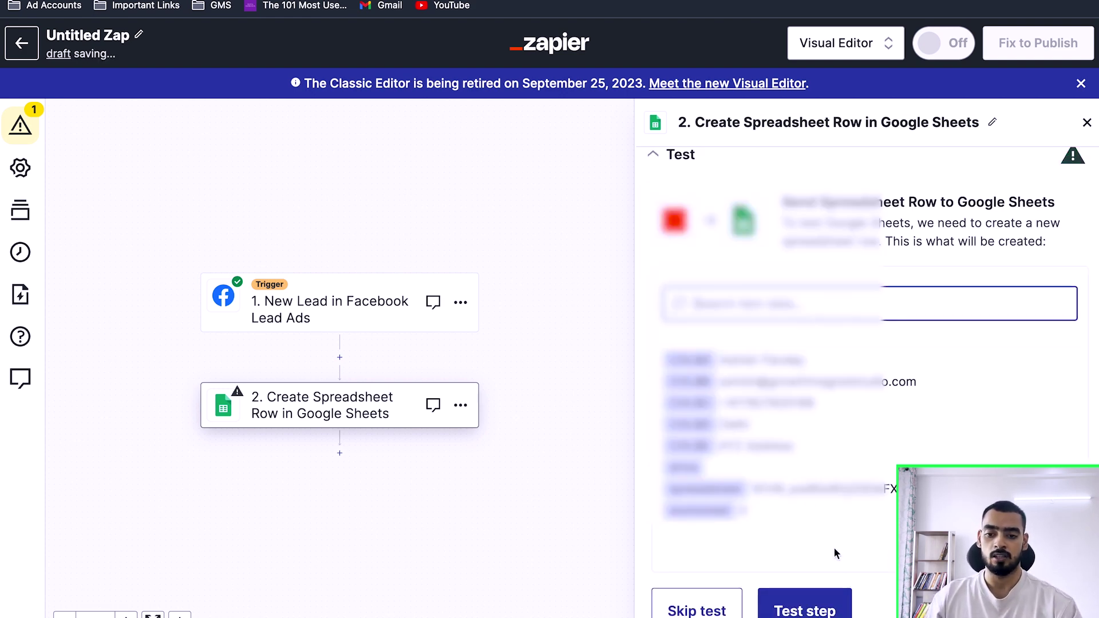
pyautogui.click(809, 608)
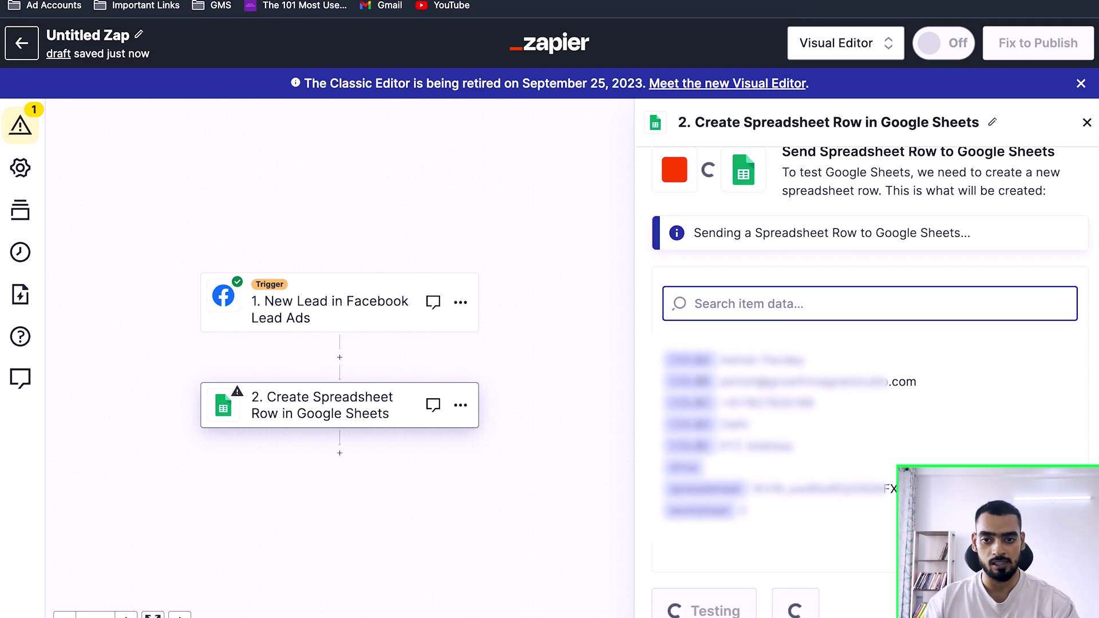
pyautogui.click(802, 7)
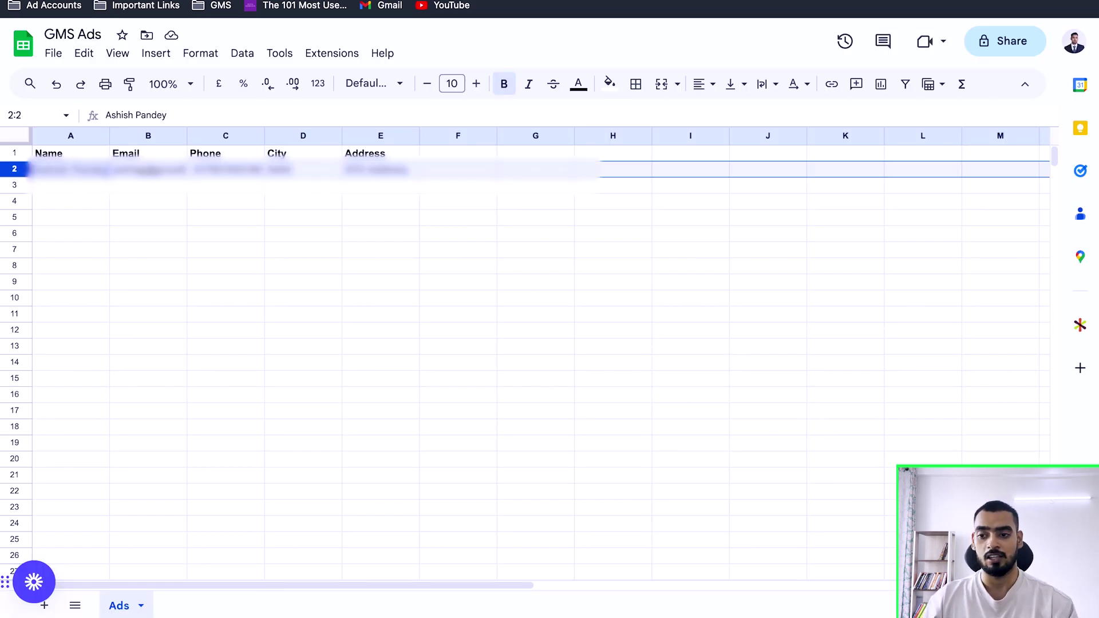
# Step: Widen the Name, Email and Phone columns of the Ads sheet to fit the lead's data
pyautogui.moveTo(108, 136); pyautogui.dragTo(135, 135)
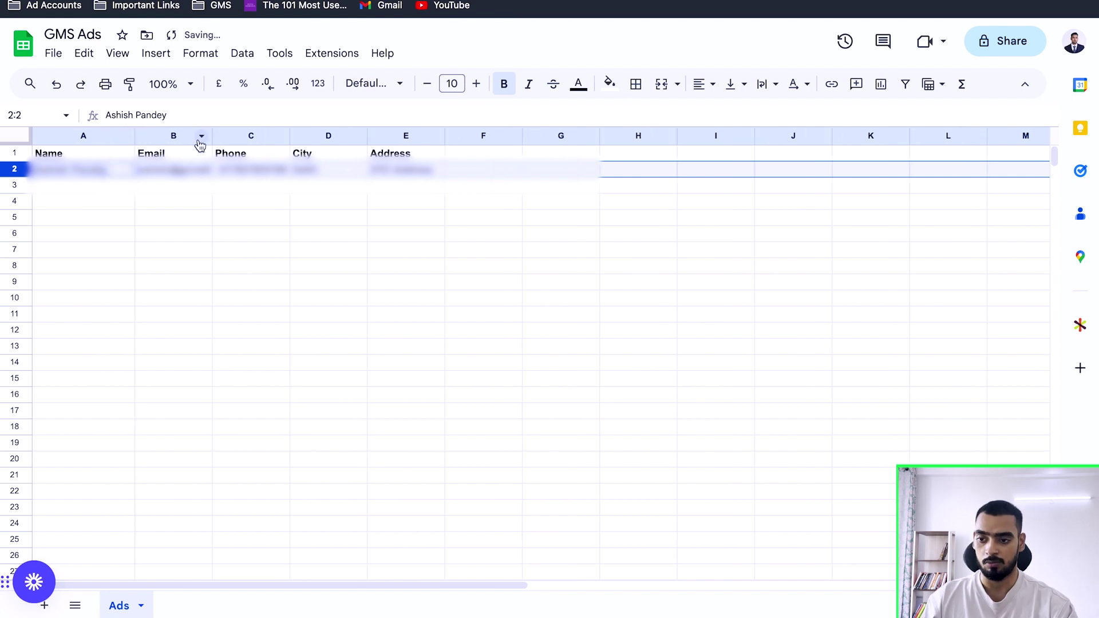
pyautogui.moveTo(212, 135); pyautogui.dragTo(274, 135)
pyautogui.moveTo(351, 136); pyautogui.dragTo(398, 136)
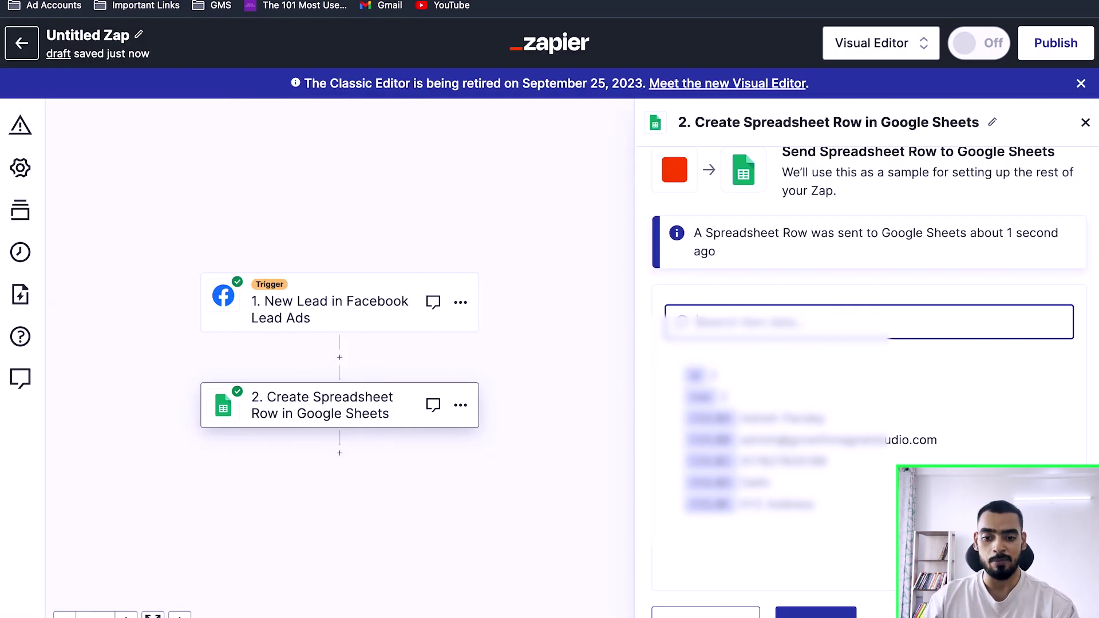
# Step: Back in Zapier, publish the Zap and dismiss the notification
pyautogui.scroll(-1, 860, 362)
pyautogui.click(818, 604)
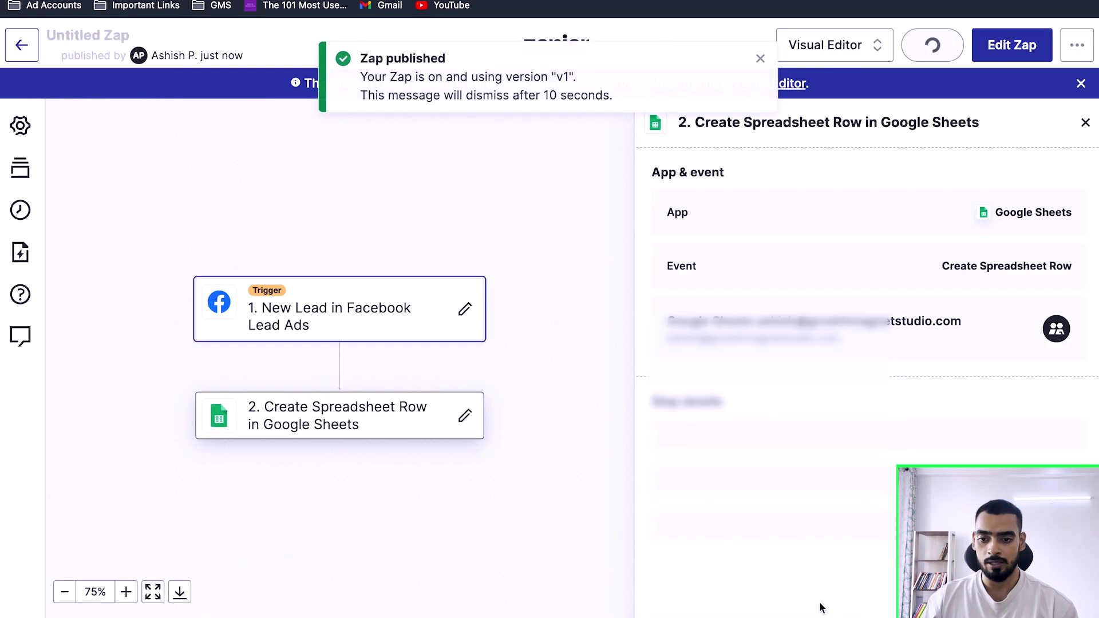
pyautogui.click(761, 57)
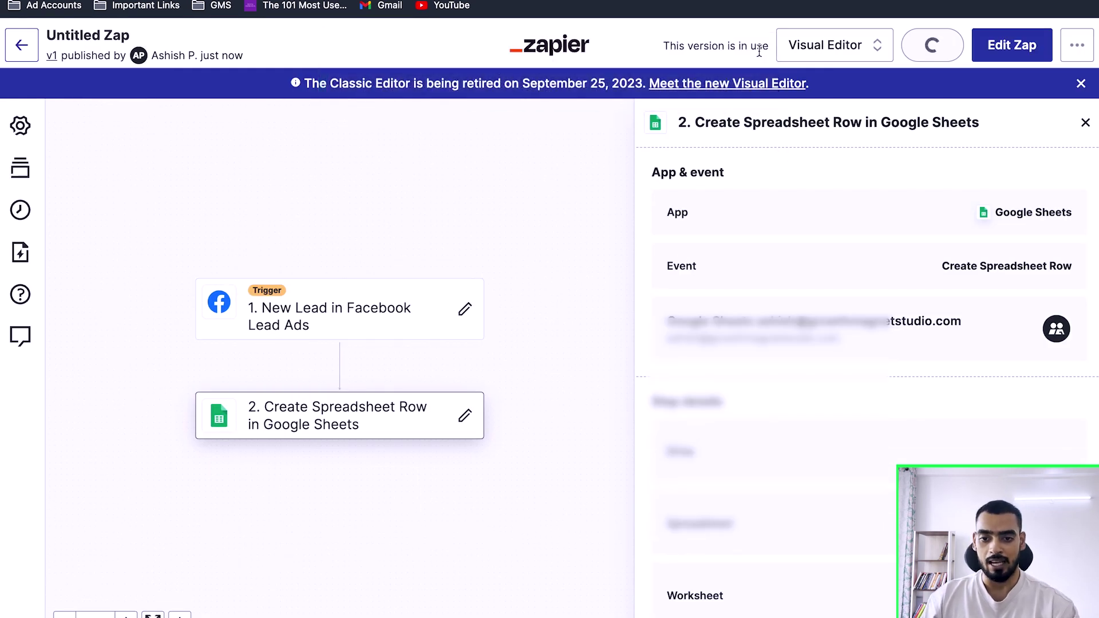
# Step: Rename the Zap as "FB Ads < G-Sheet" and dismiss the notification
pyautogui.click(139, 32)
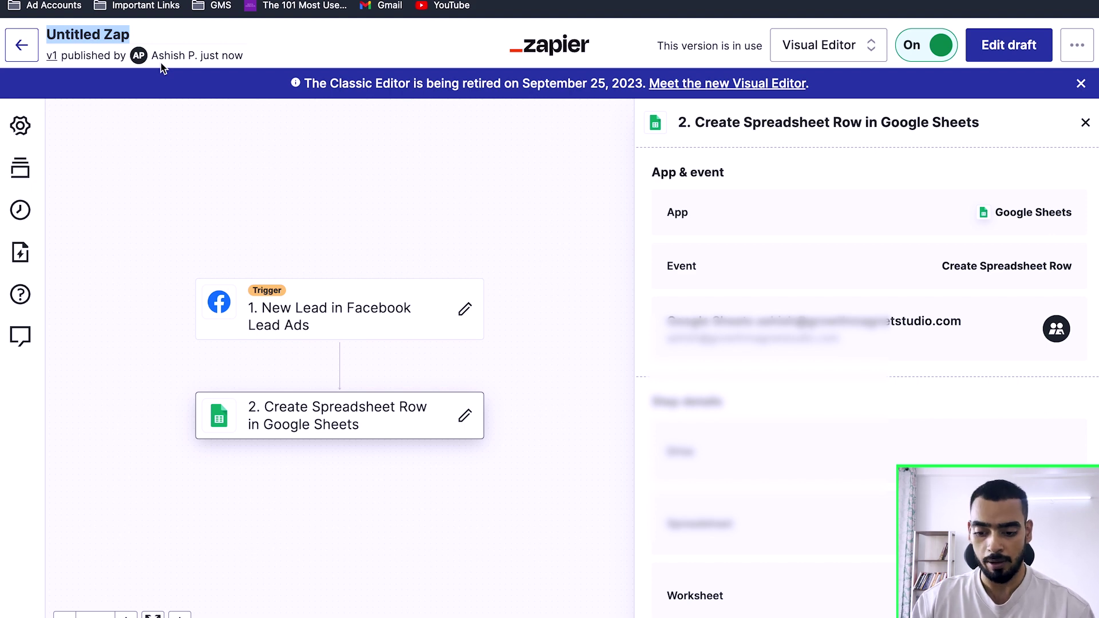
pyautogui.write('FB Ads < G-Sheet')
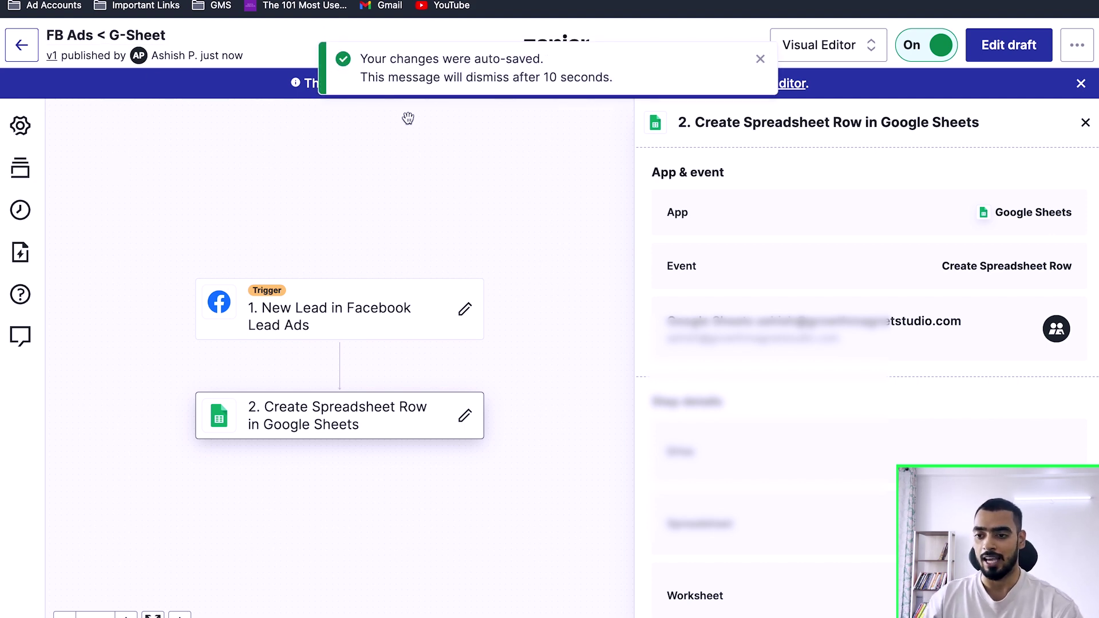
pyautogui.click(761, 59)
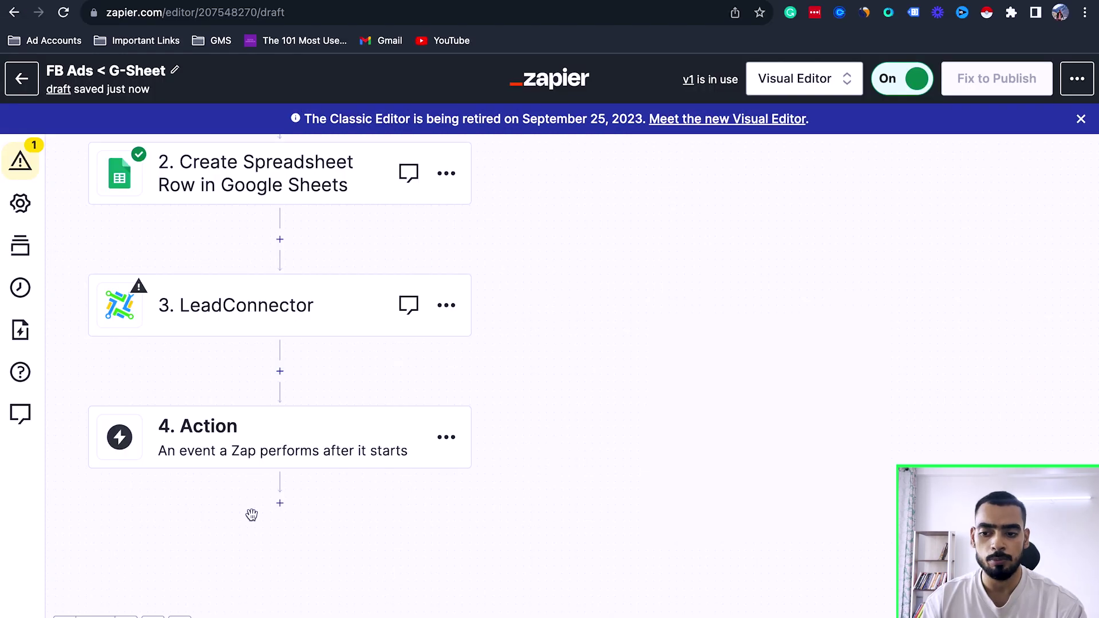
pyautogui.scroll(5, 289, 504)
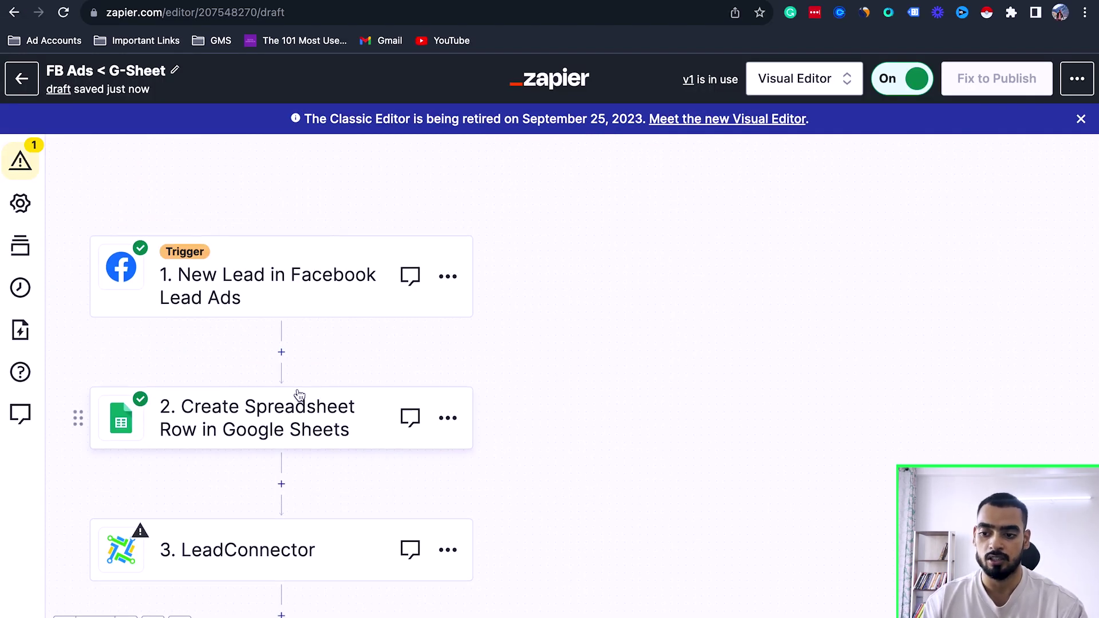
pyautogui.scroll(-7, 298, 395)
pyautogui.scroll(7, 271, 410)
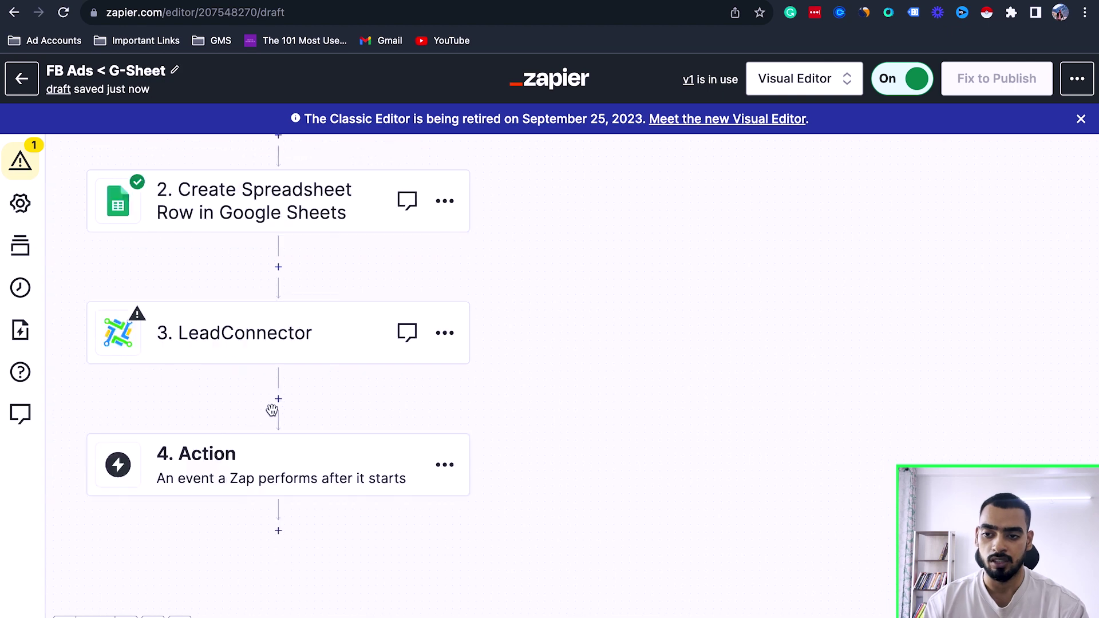